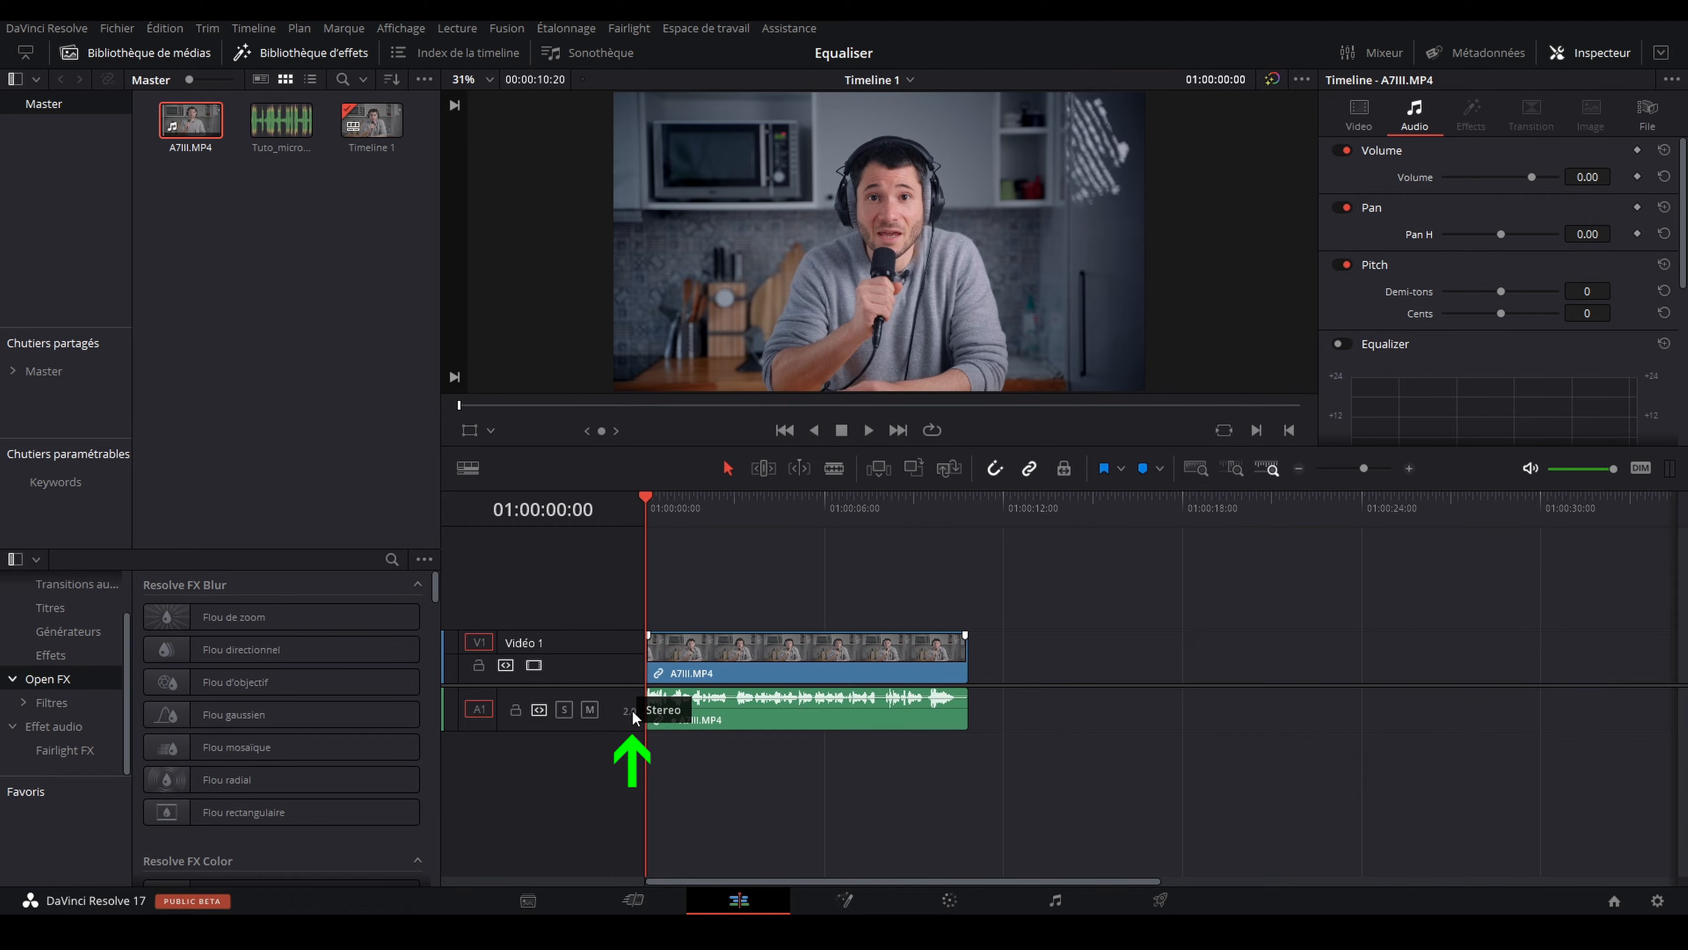
Step: Convert the Audio 1 track from stereo to mono after a short playback of the timeline
key(space)
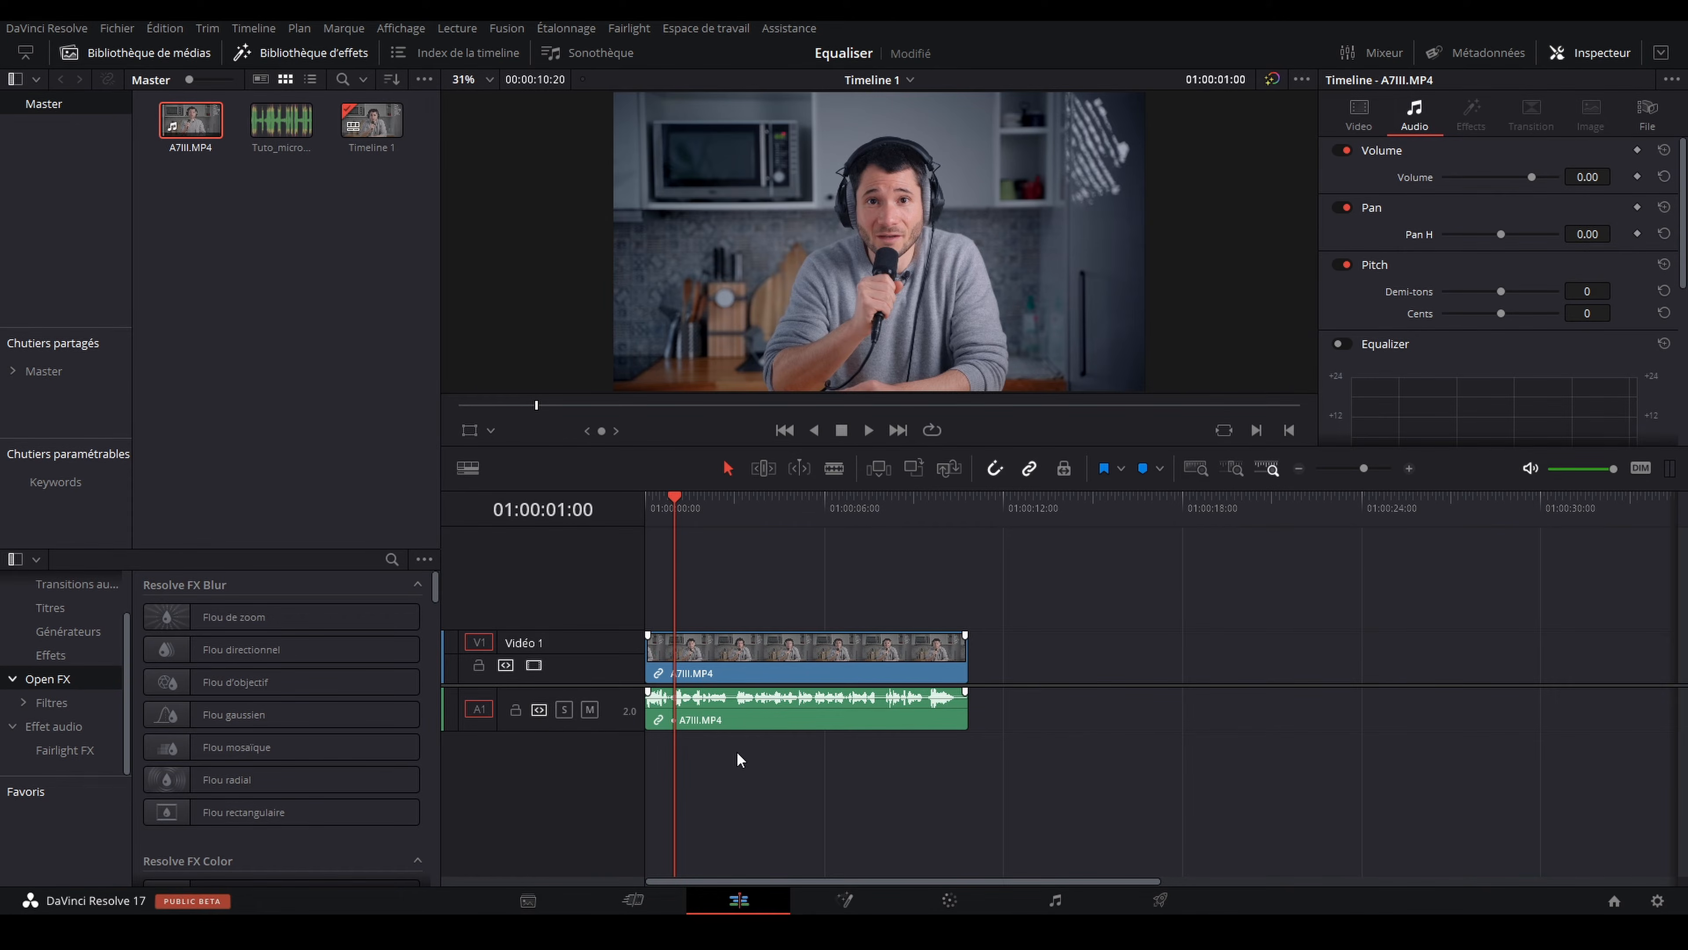
right_click(629, 713)
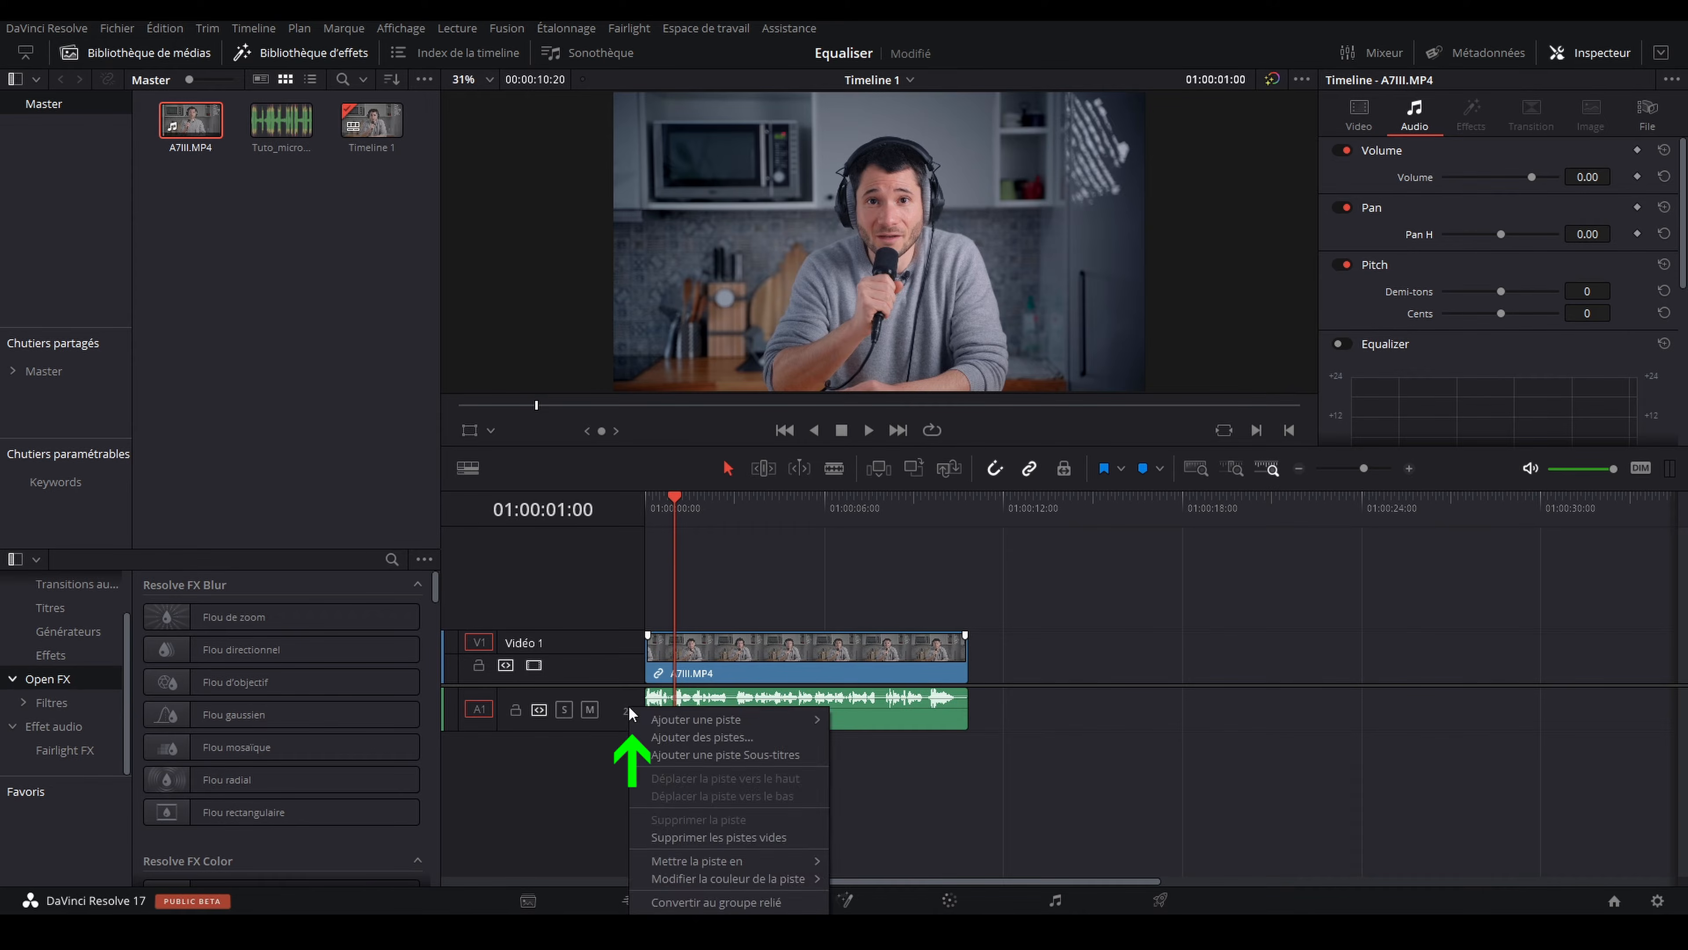
mouse_move(720, 862)
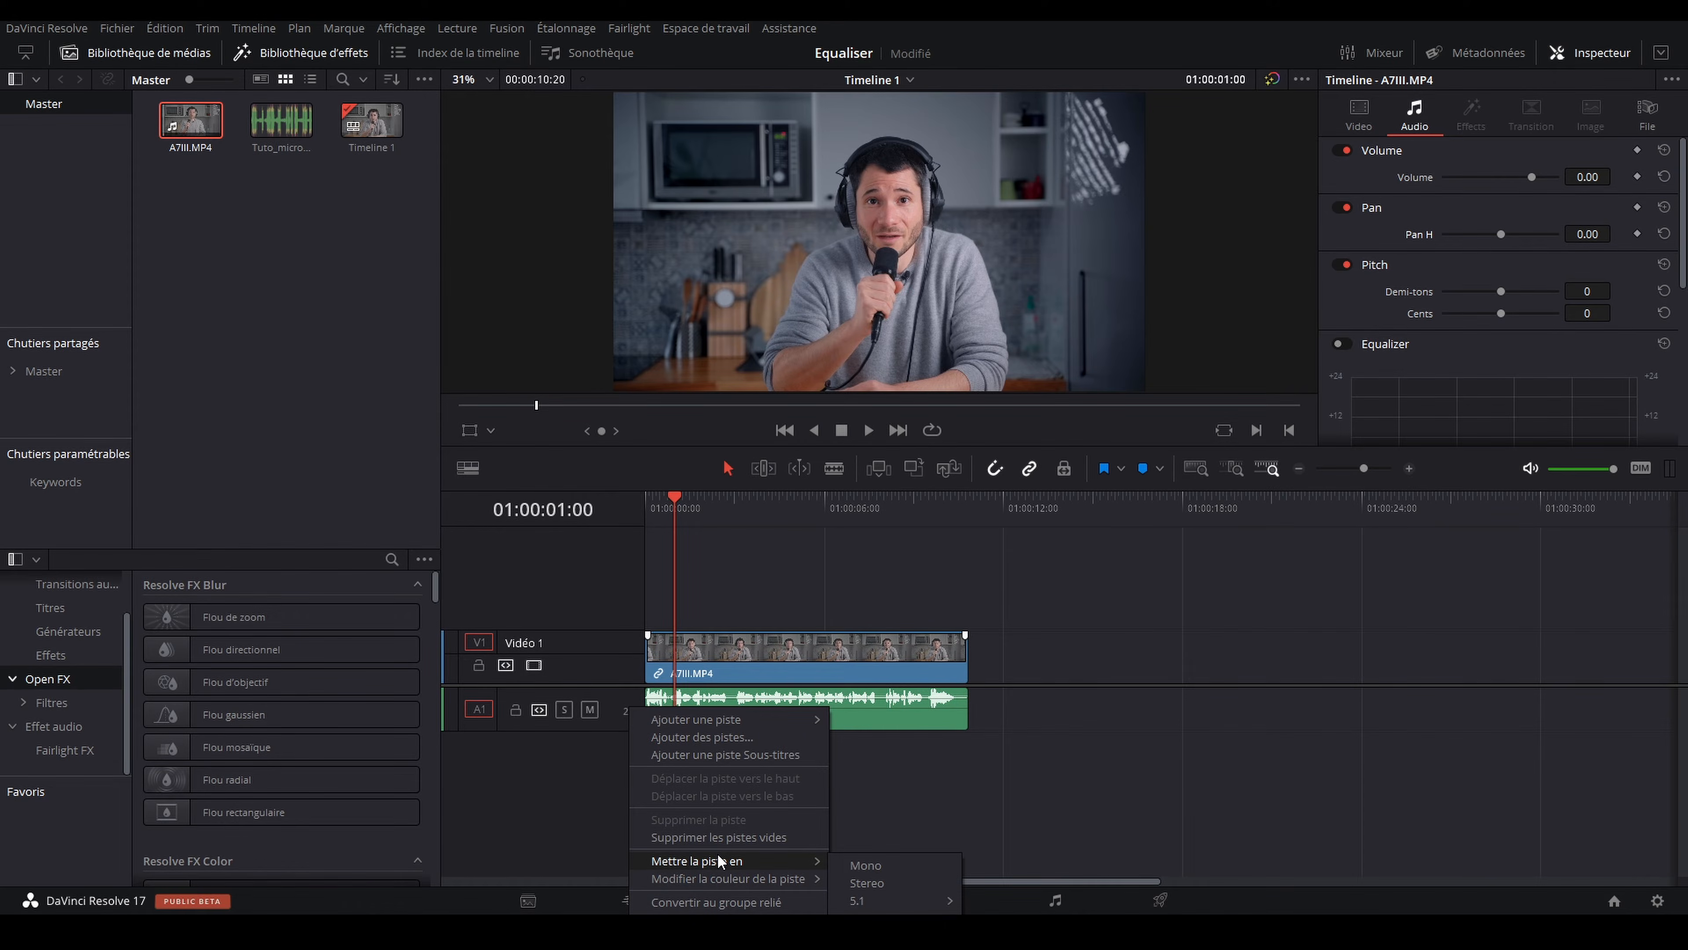
click(916, 867)
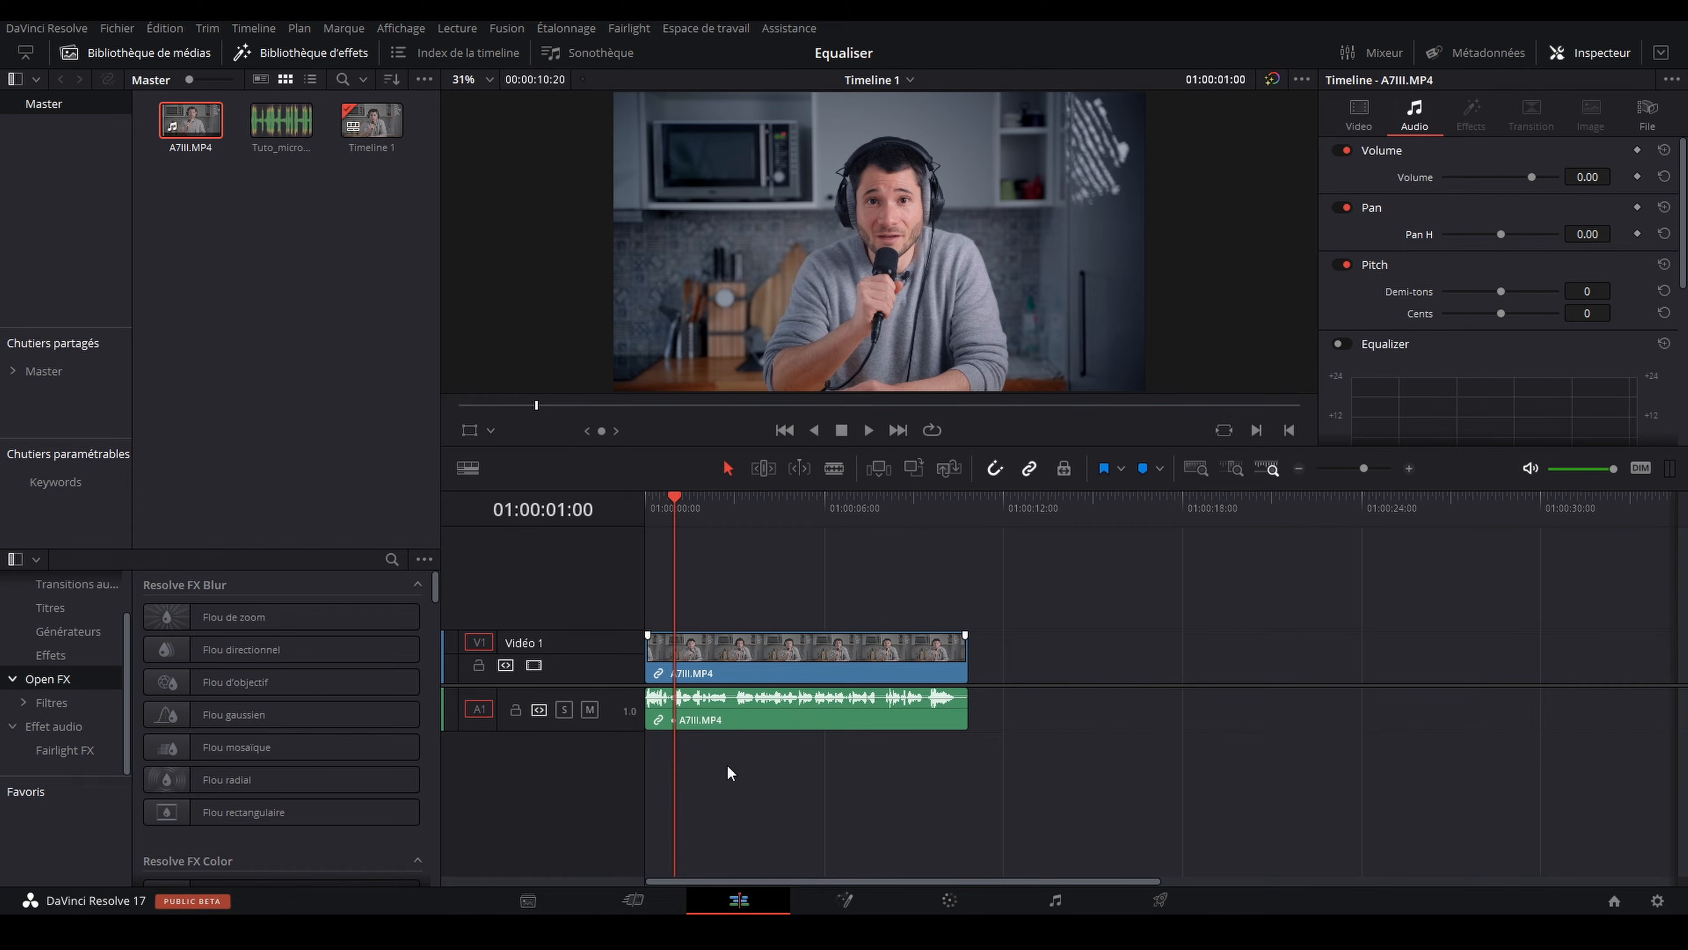
right_click(627, 727)
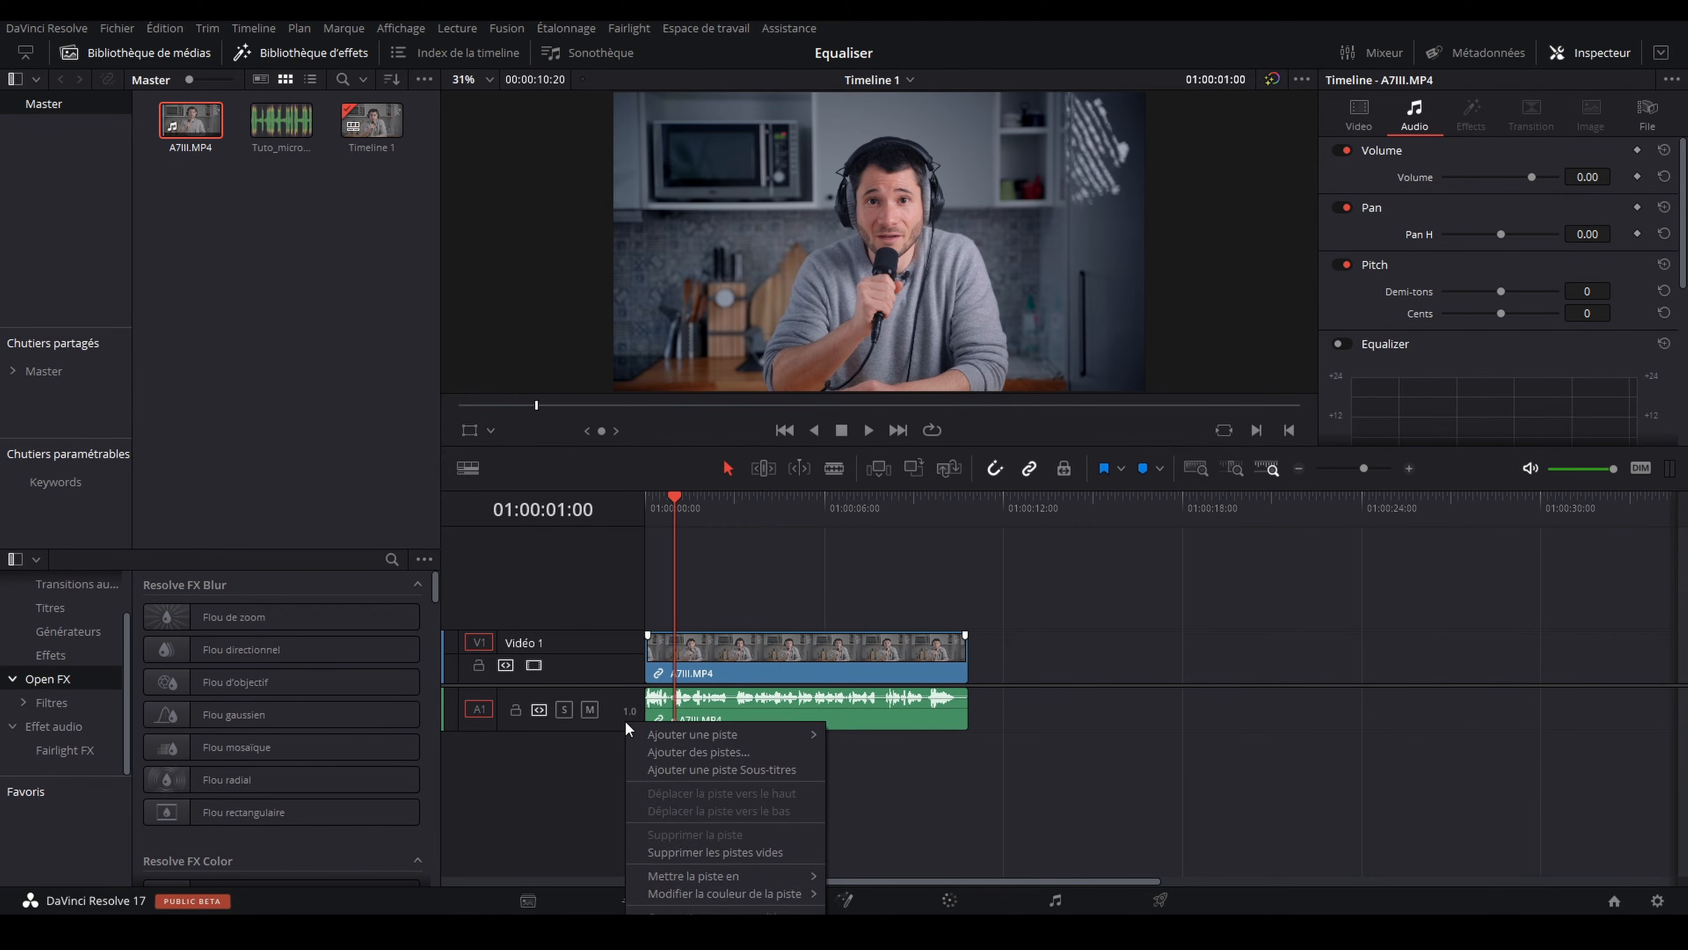
mouse_move(676, 739)
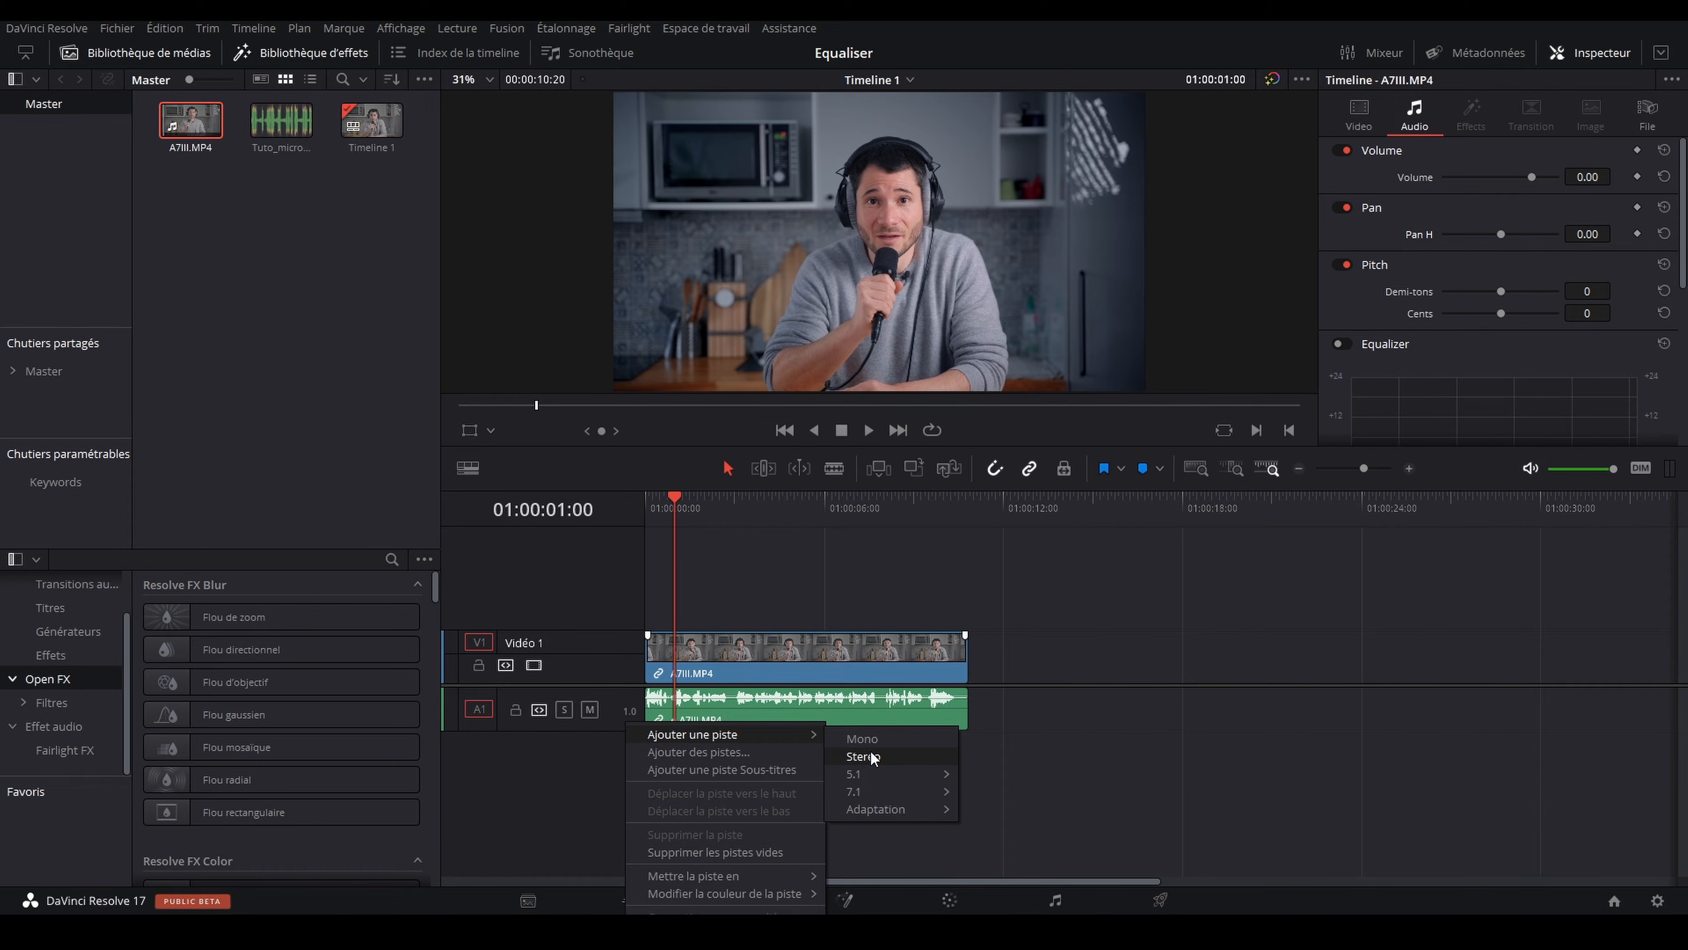
click(1093, 809)
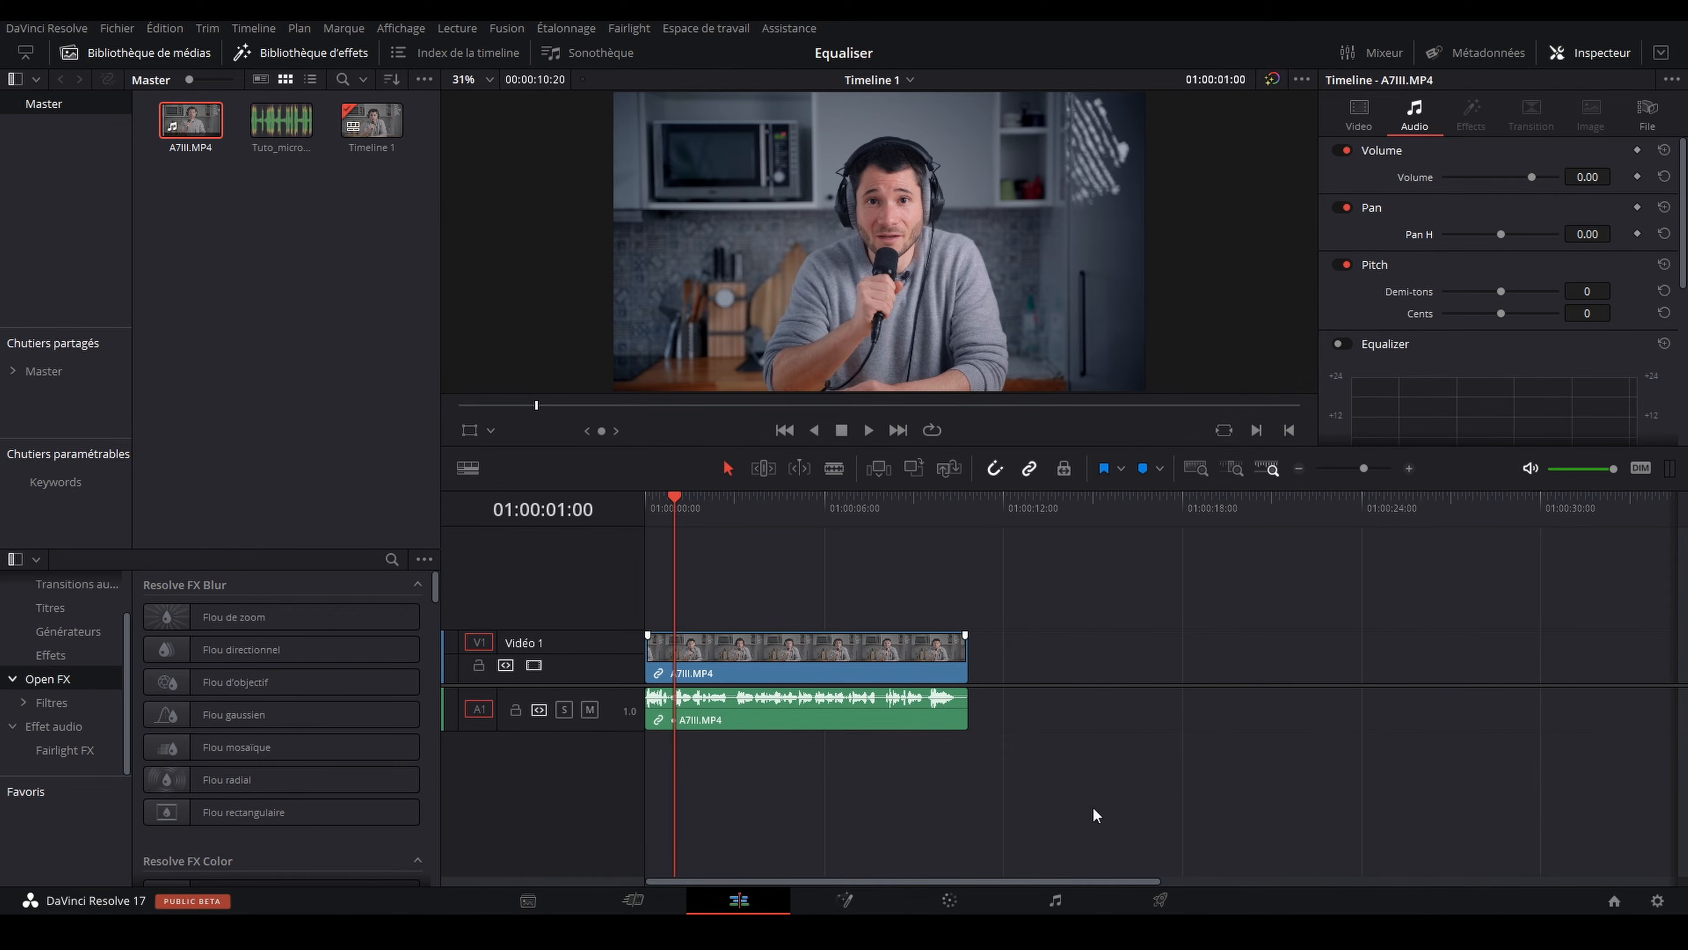
right_click(624, 723)
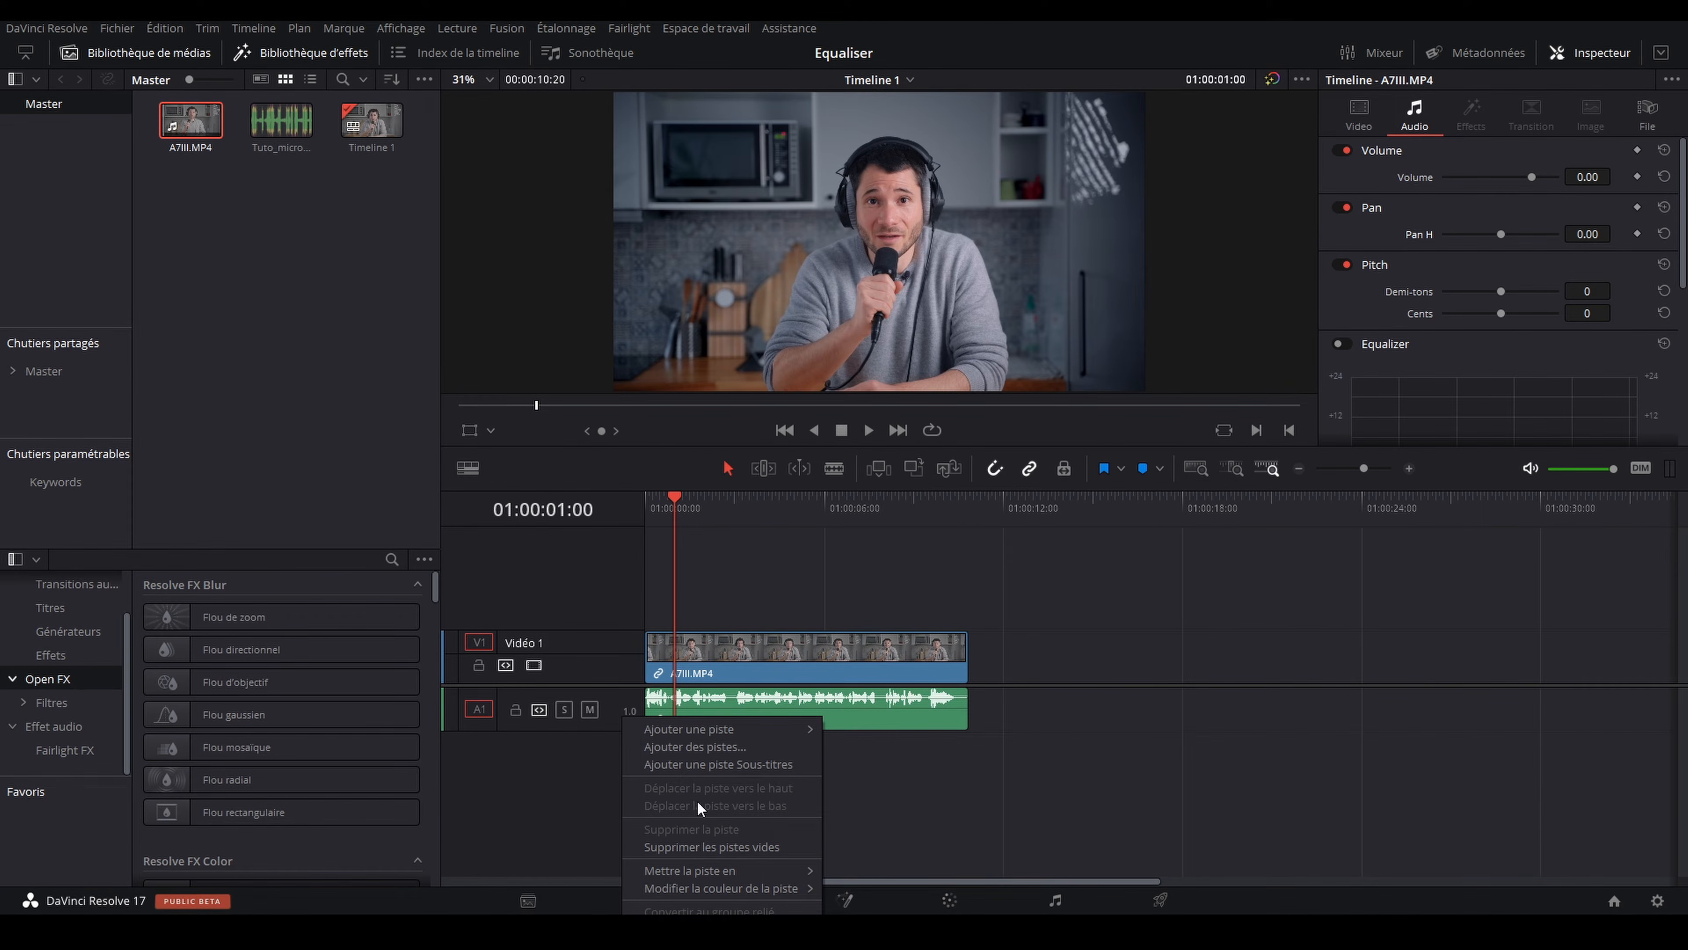
click(948, 804)
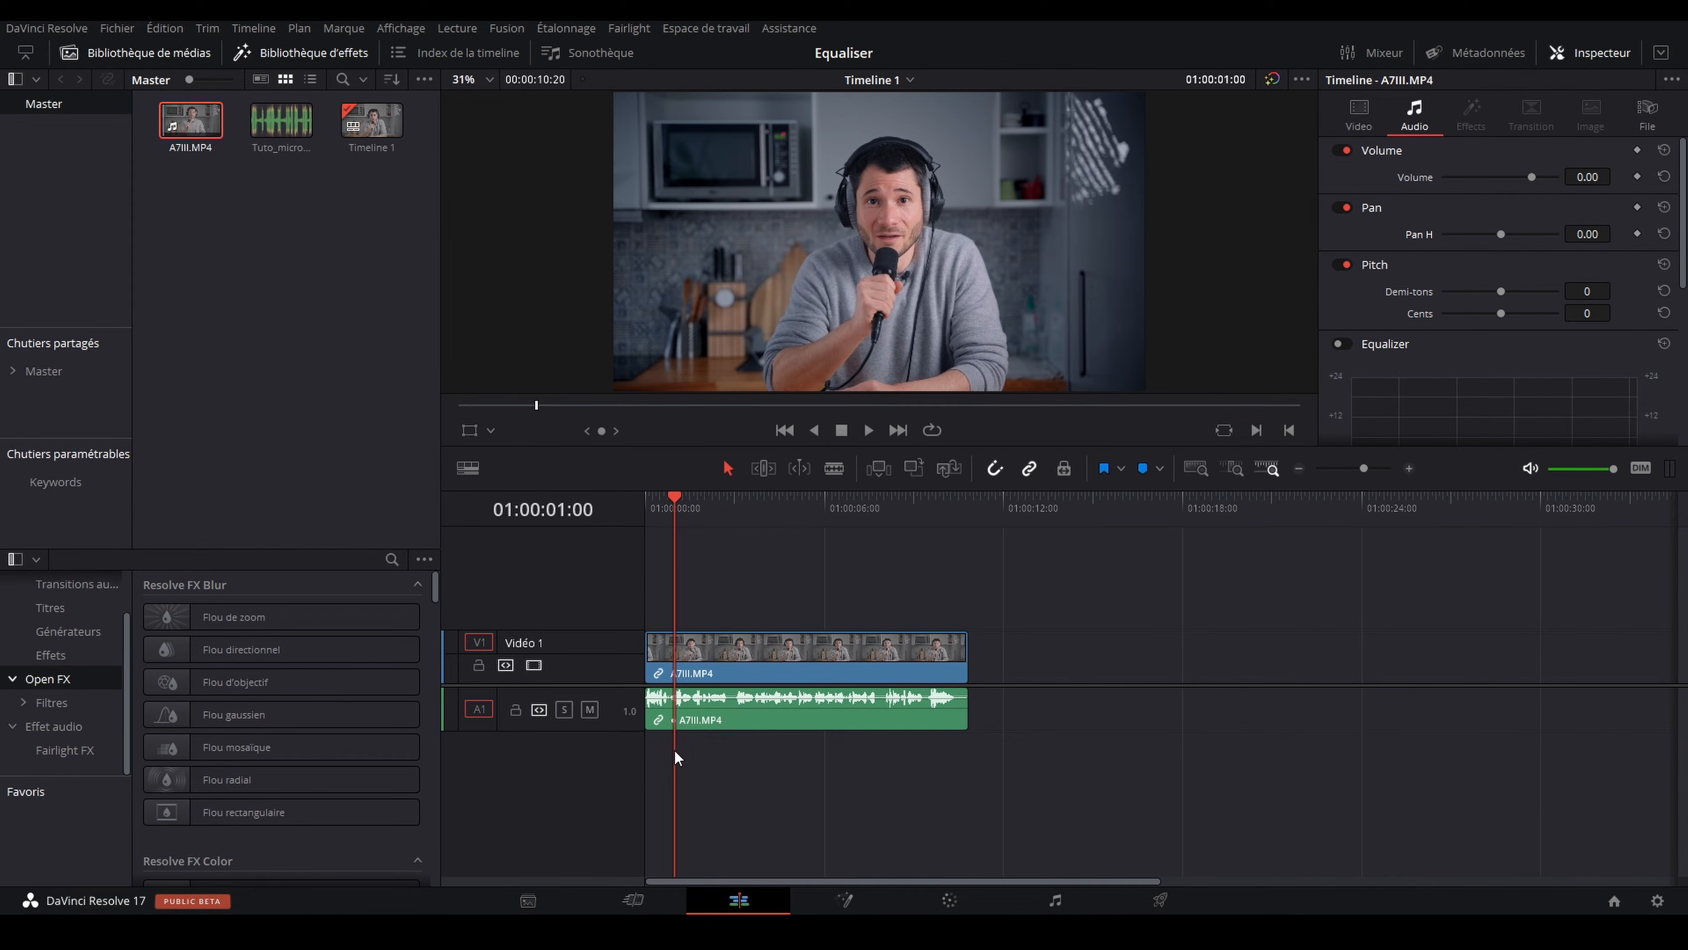
Step: Increase the height of the Audio 1 track for a larger waveform and select its A7III.MP4 clip
drag(637, 730, 645, 819)
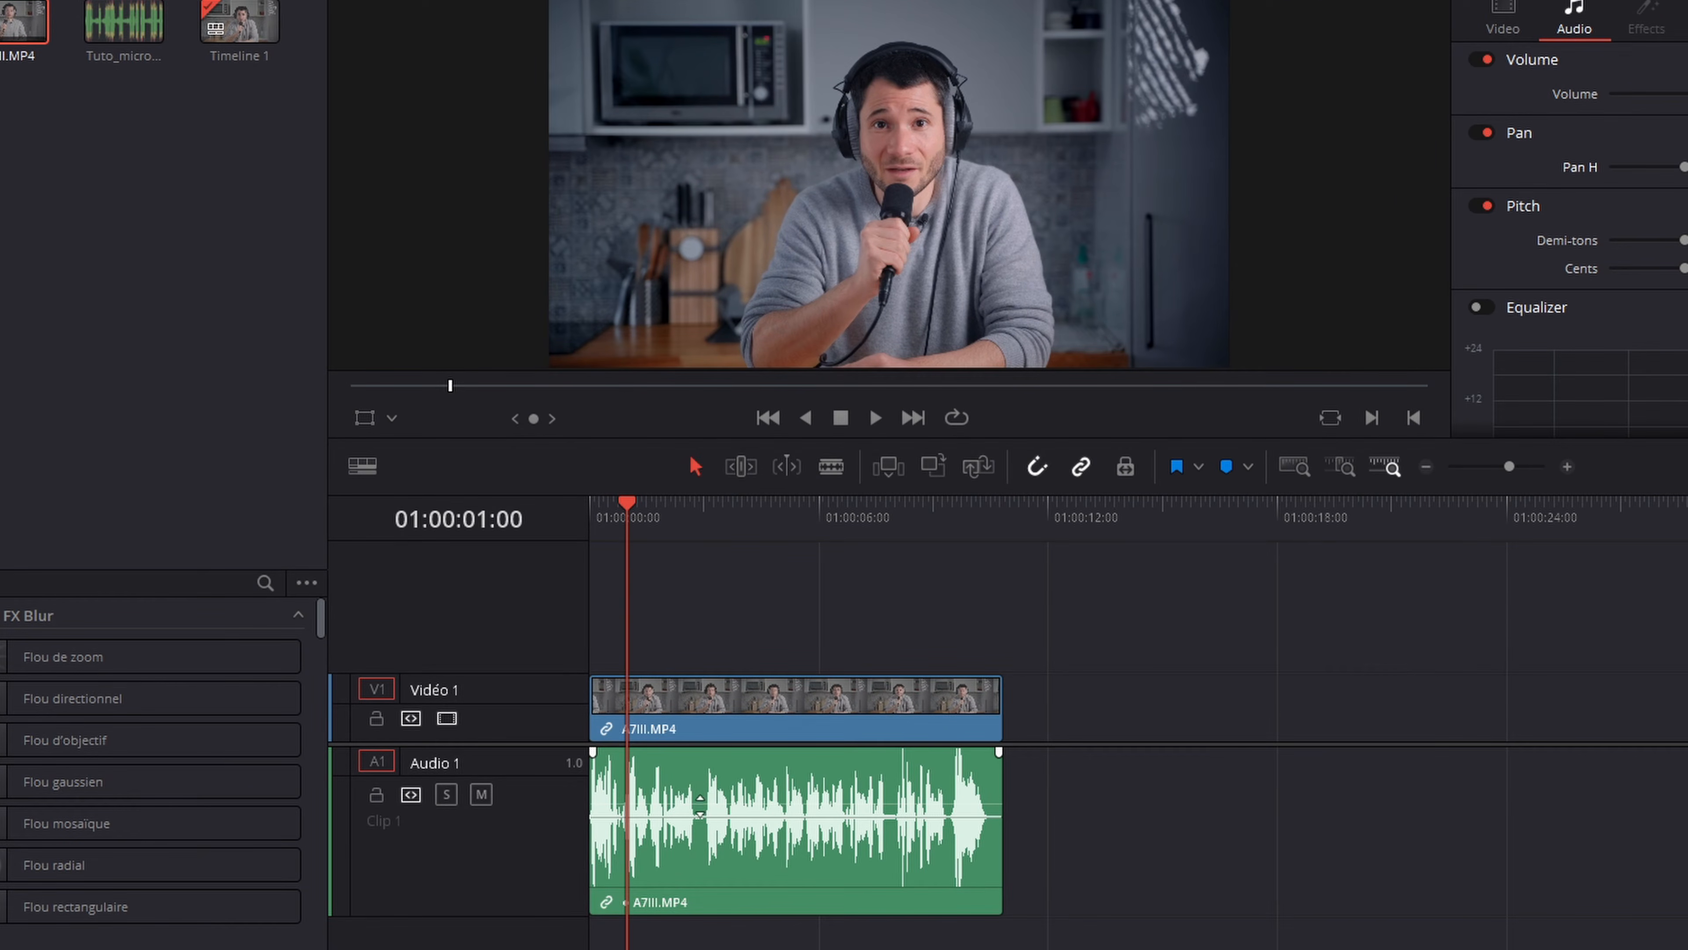
drag(705, 800, 702, 800)
click(818, 864)
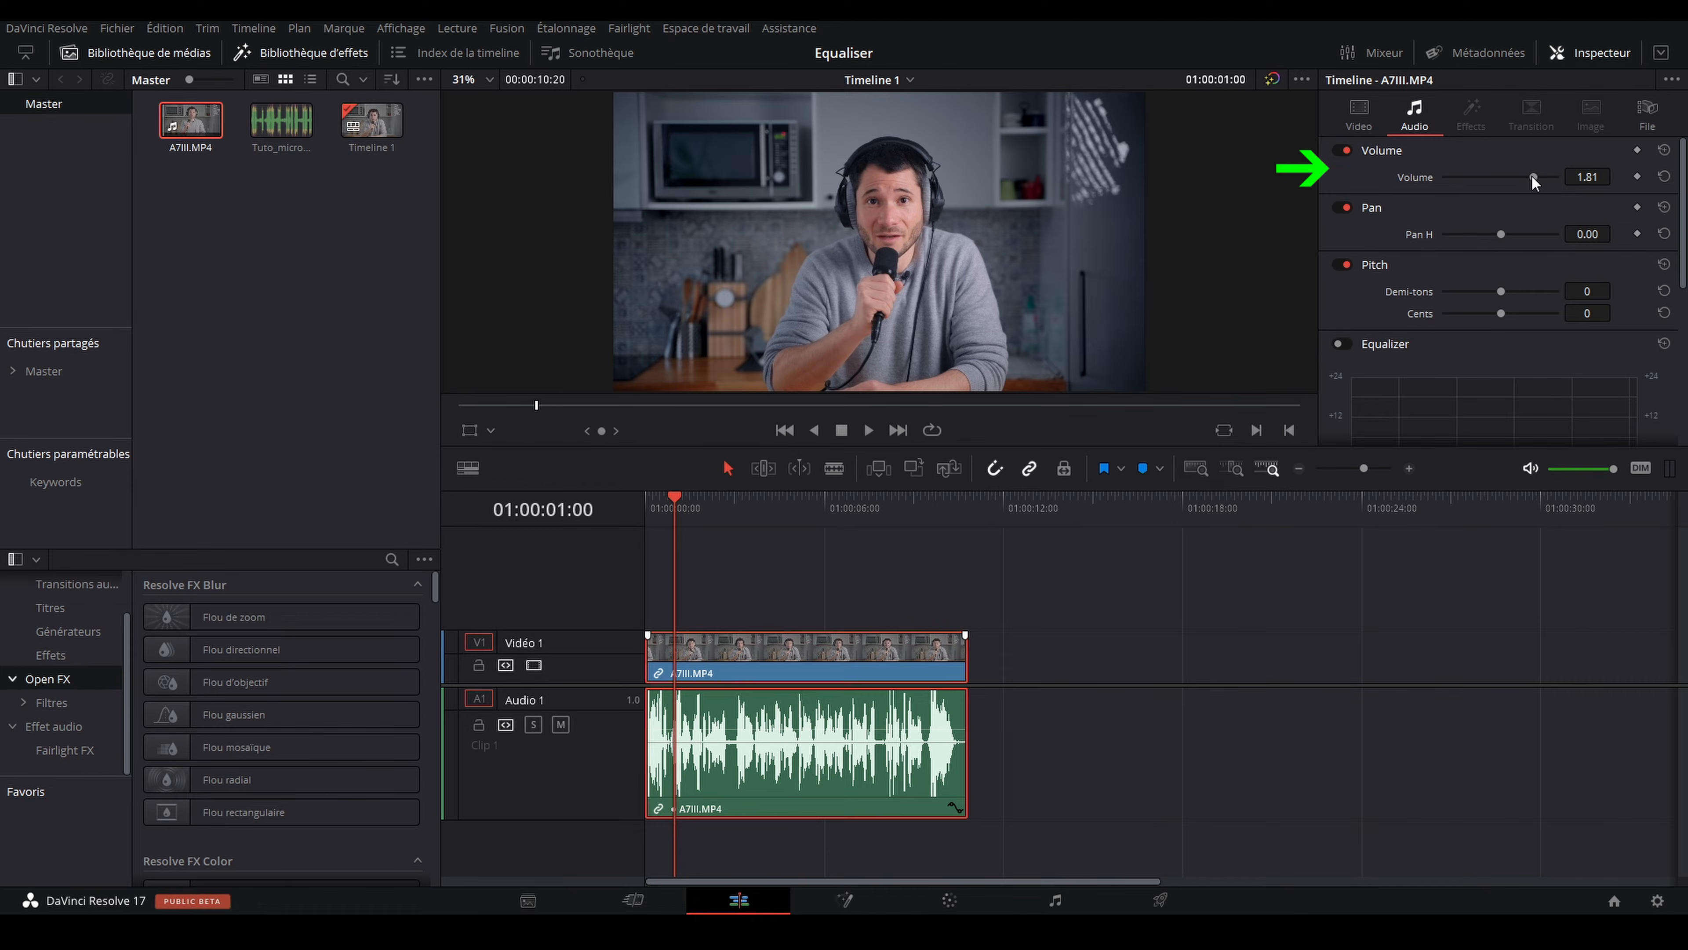
Step: Try a small volume change on the A7III.MP4 clip and reset its volume to 0.00
double_click(1416, 179)
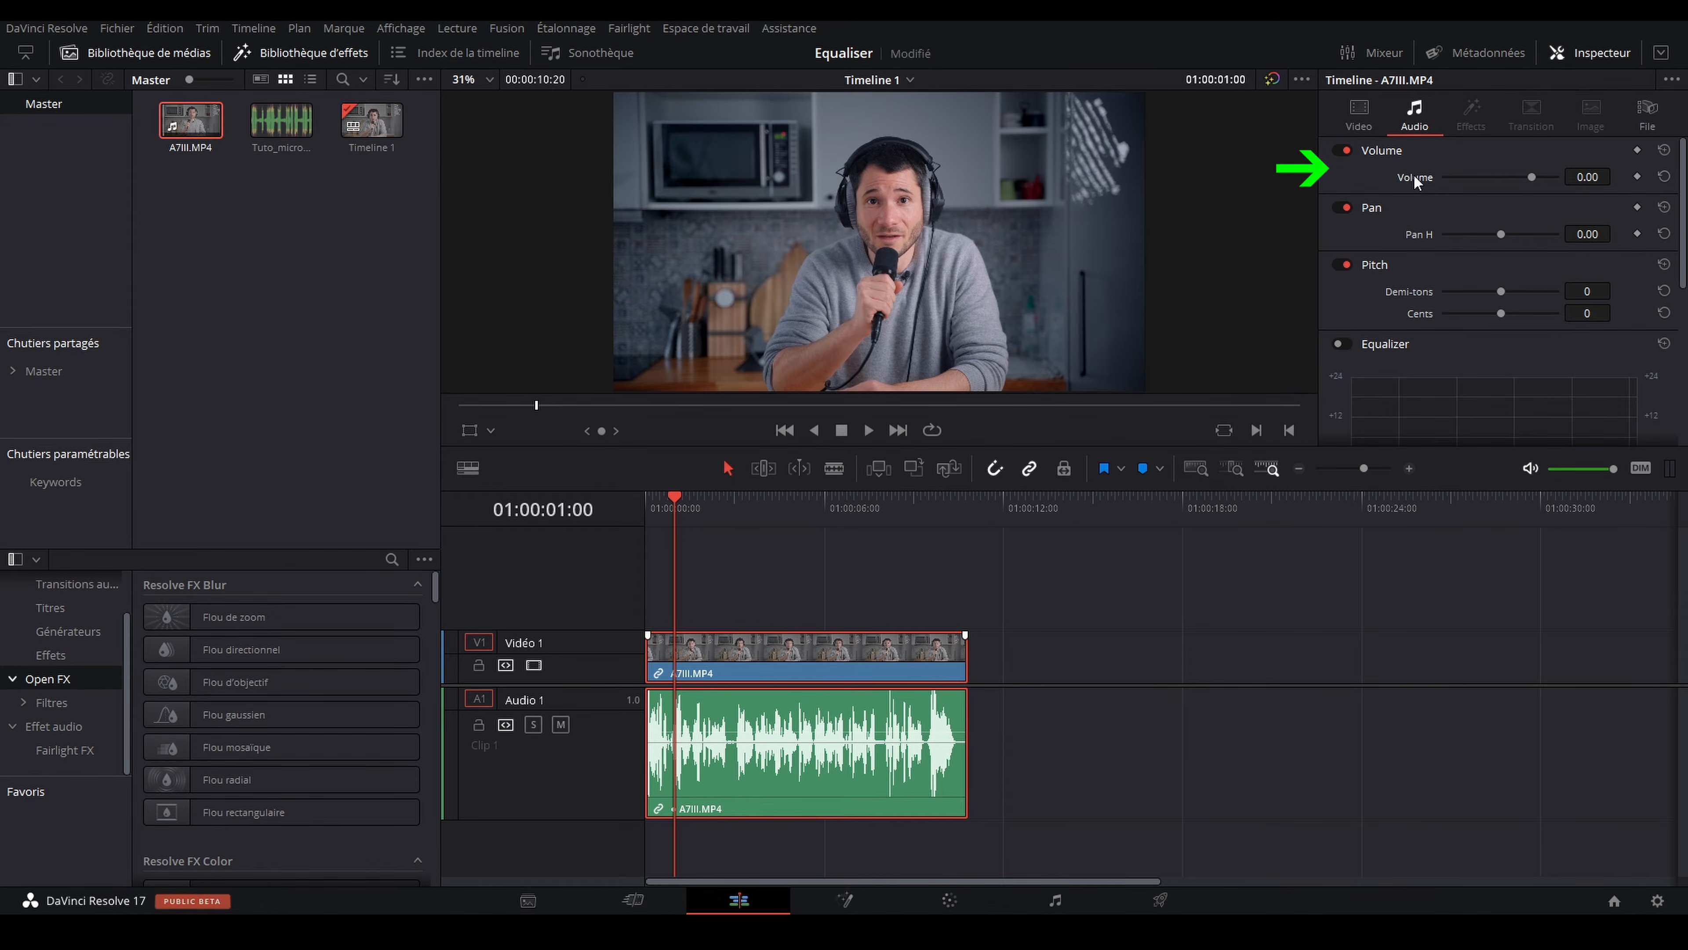
mouse_move(1535, 177)
mouse_down()
mouse_move(1489, 177)
mouse_move(1528, 183)
mouse_up()
double_click(1429, 177)
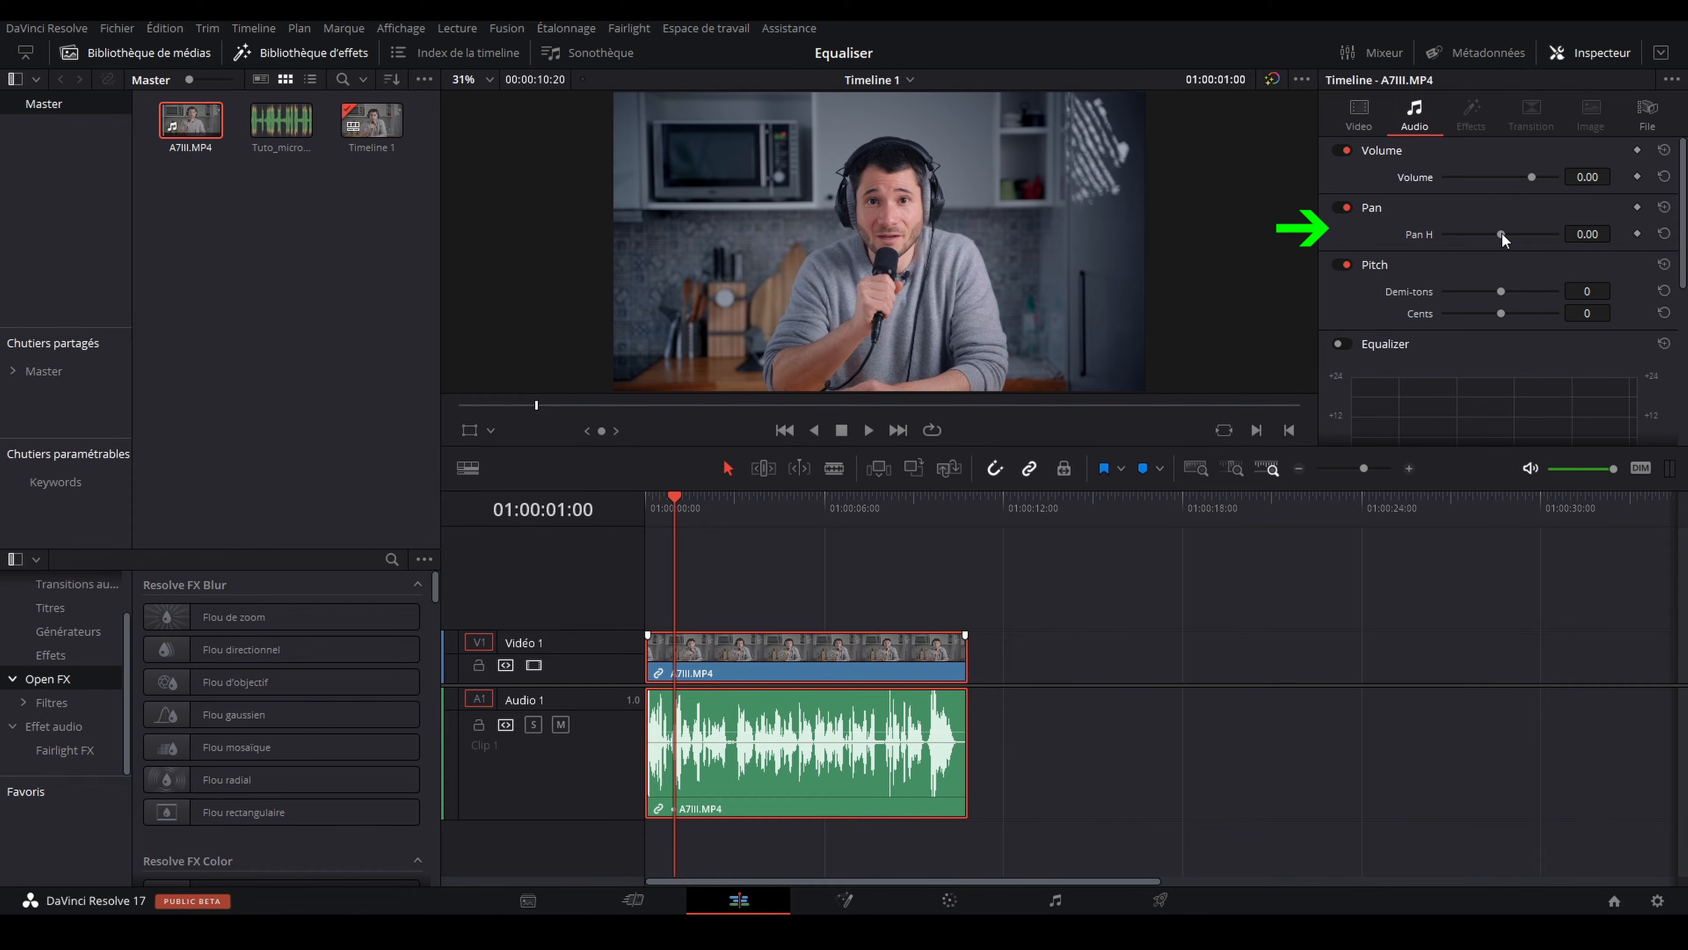
Step: Play the clip with its pan set to 100.00, and again with the pan at -100.00, to compare both extremes
drag(1501, 233, 1580, 237)
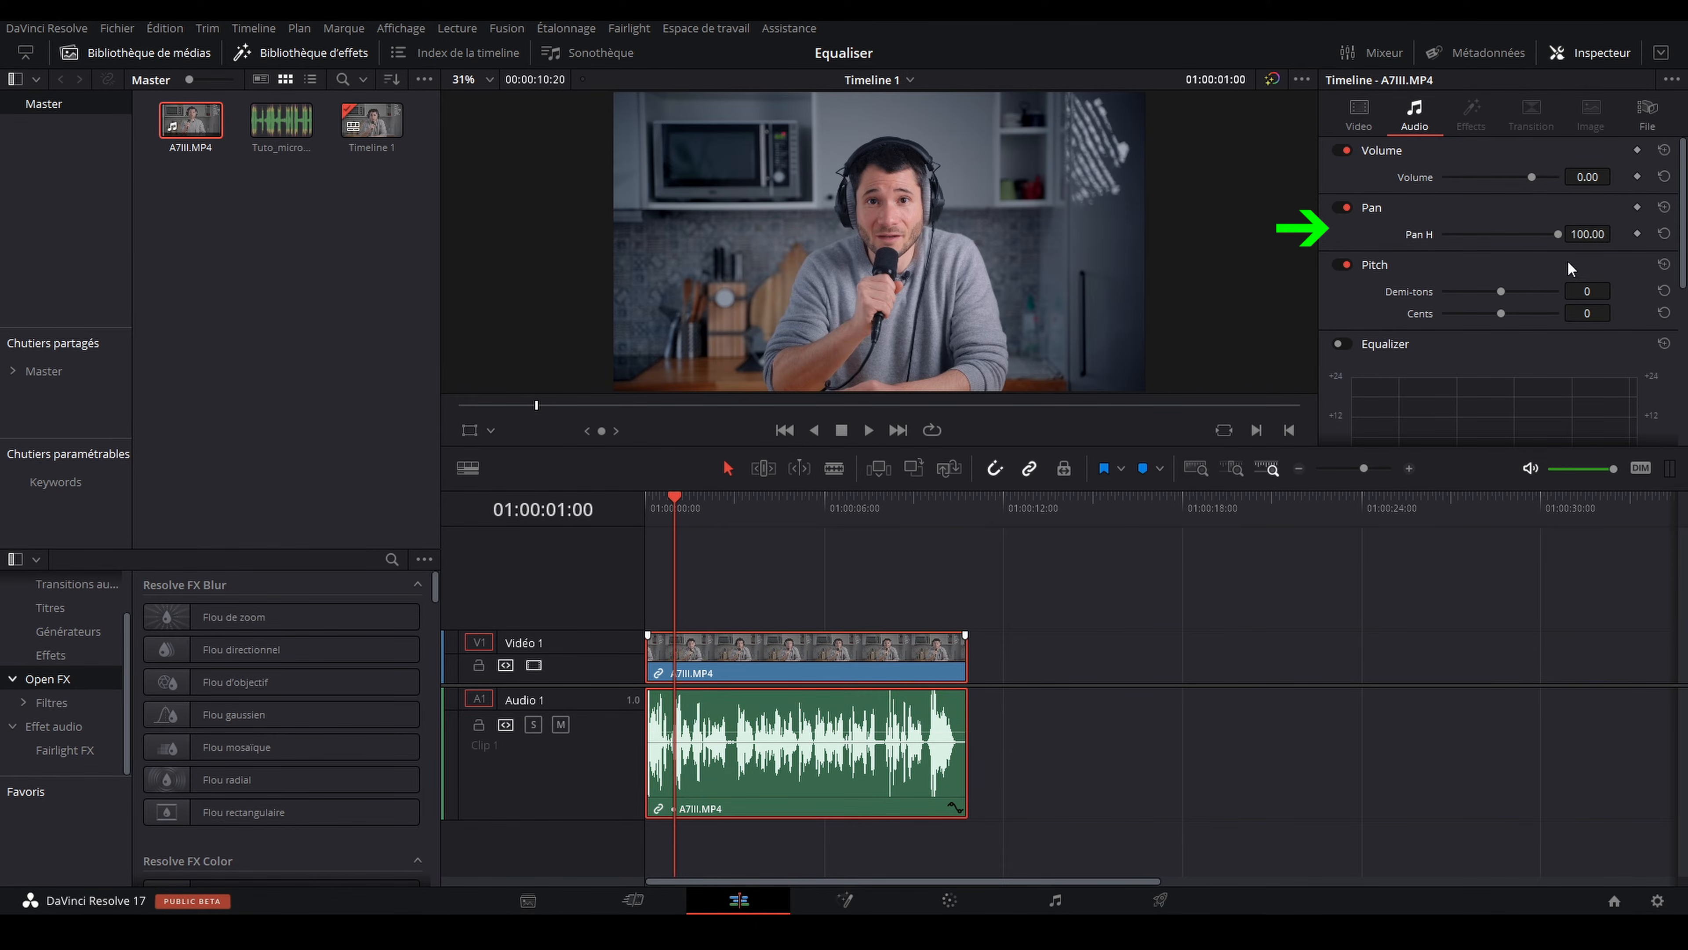
key(space)
key(space)
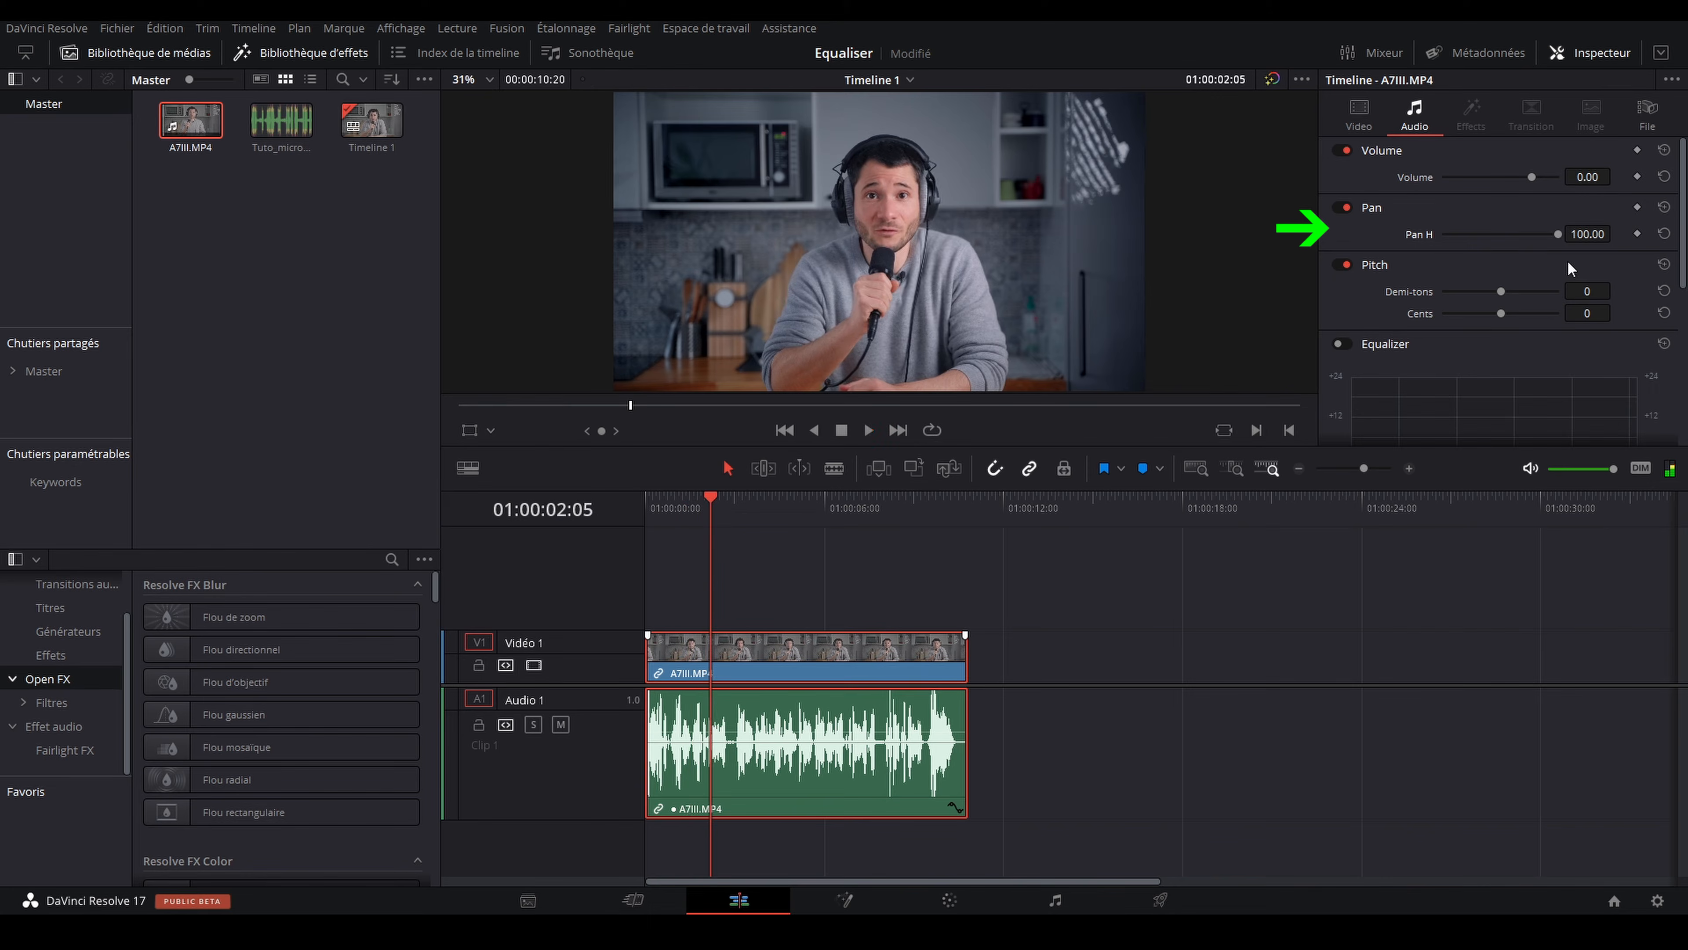
drag(1555, 232, 1429, 235)
key(space)
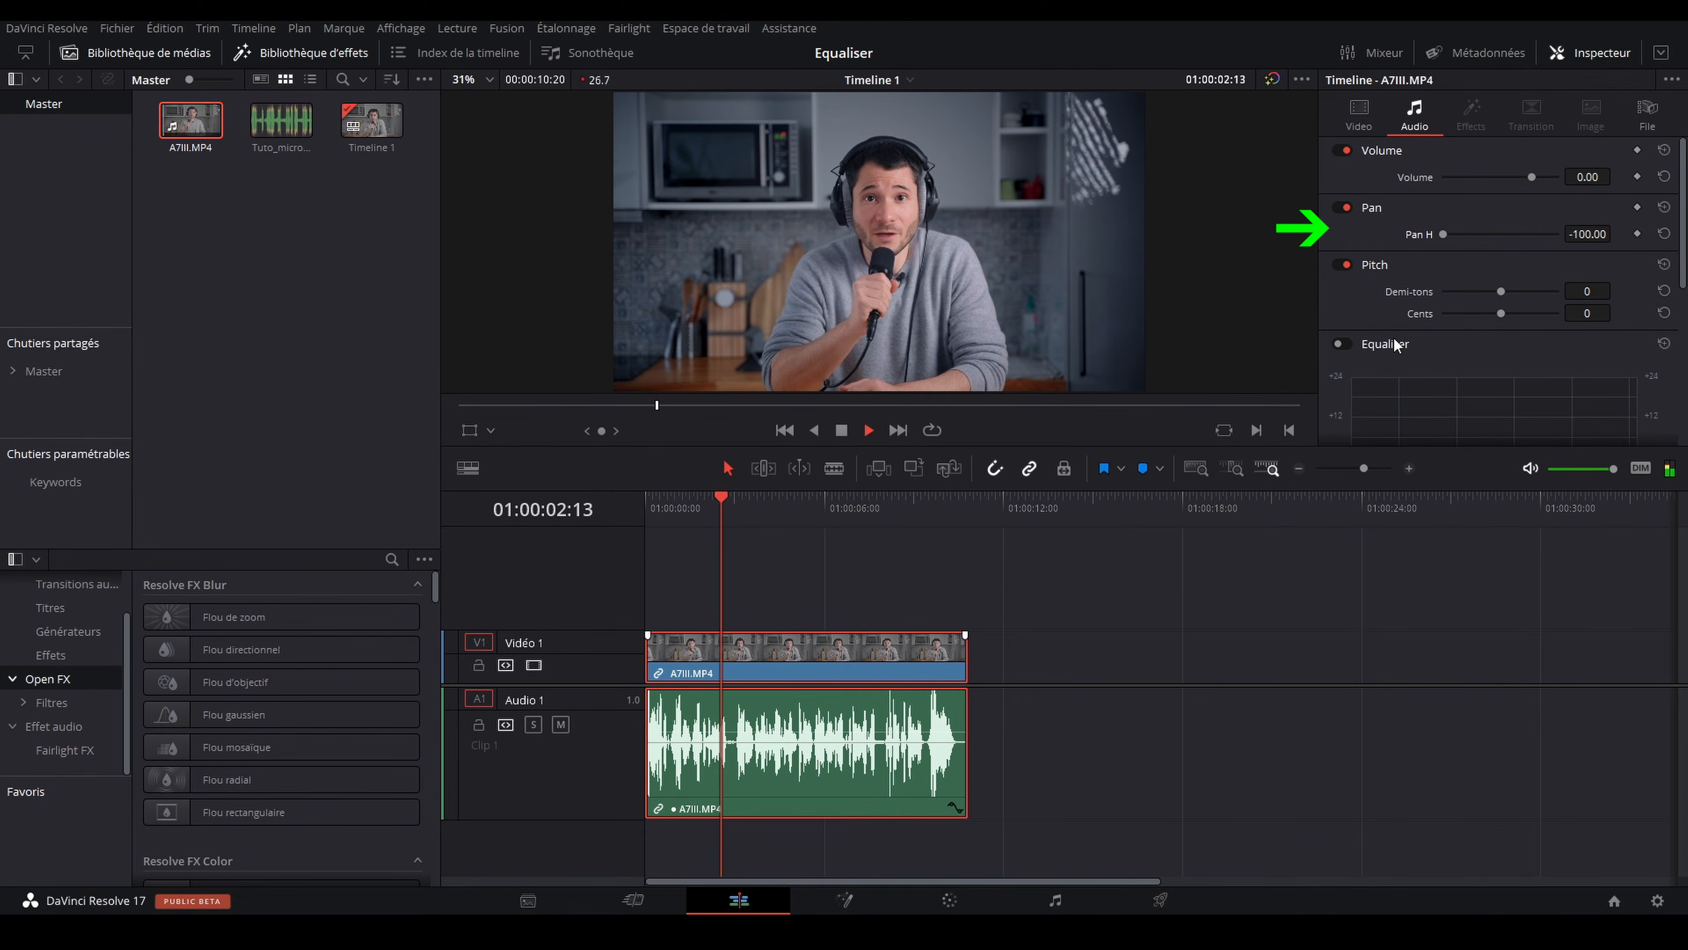
key(space)
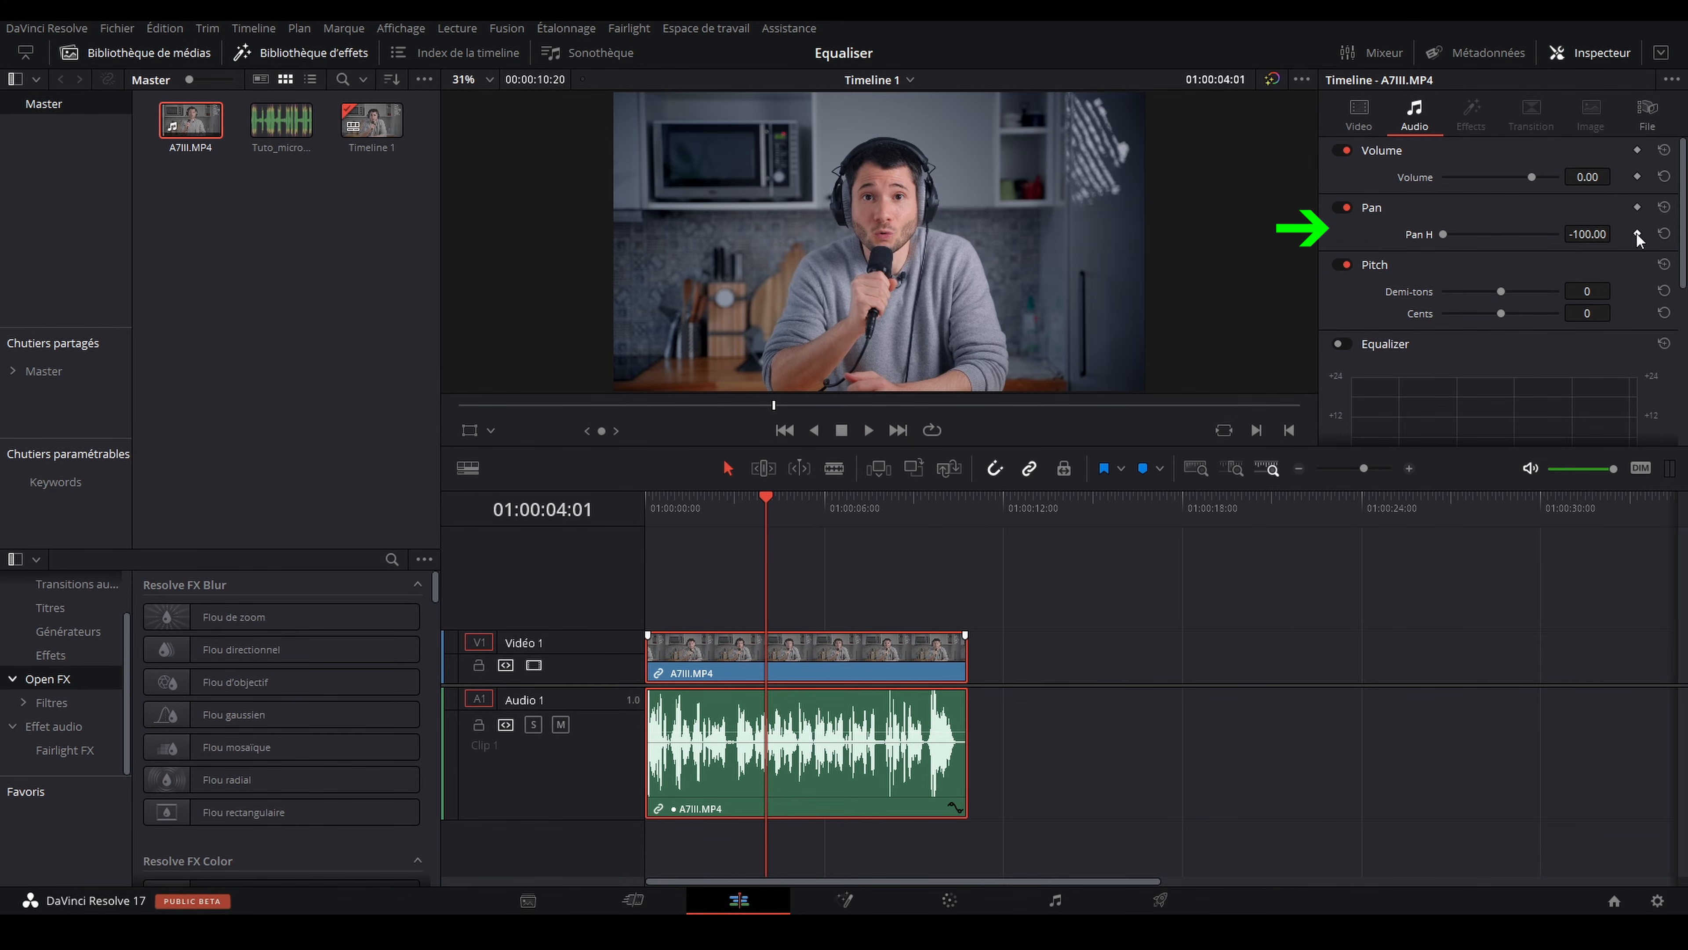
Step: Keyframe the clip's horizontal pan from -100.00 at 01:00:01:09 to 26.72 at 01:00:02:00
click(687, 507)
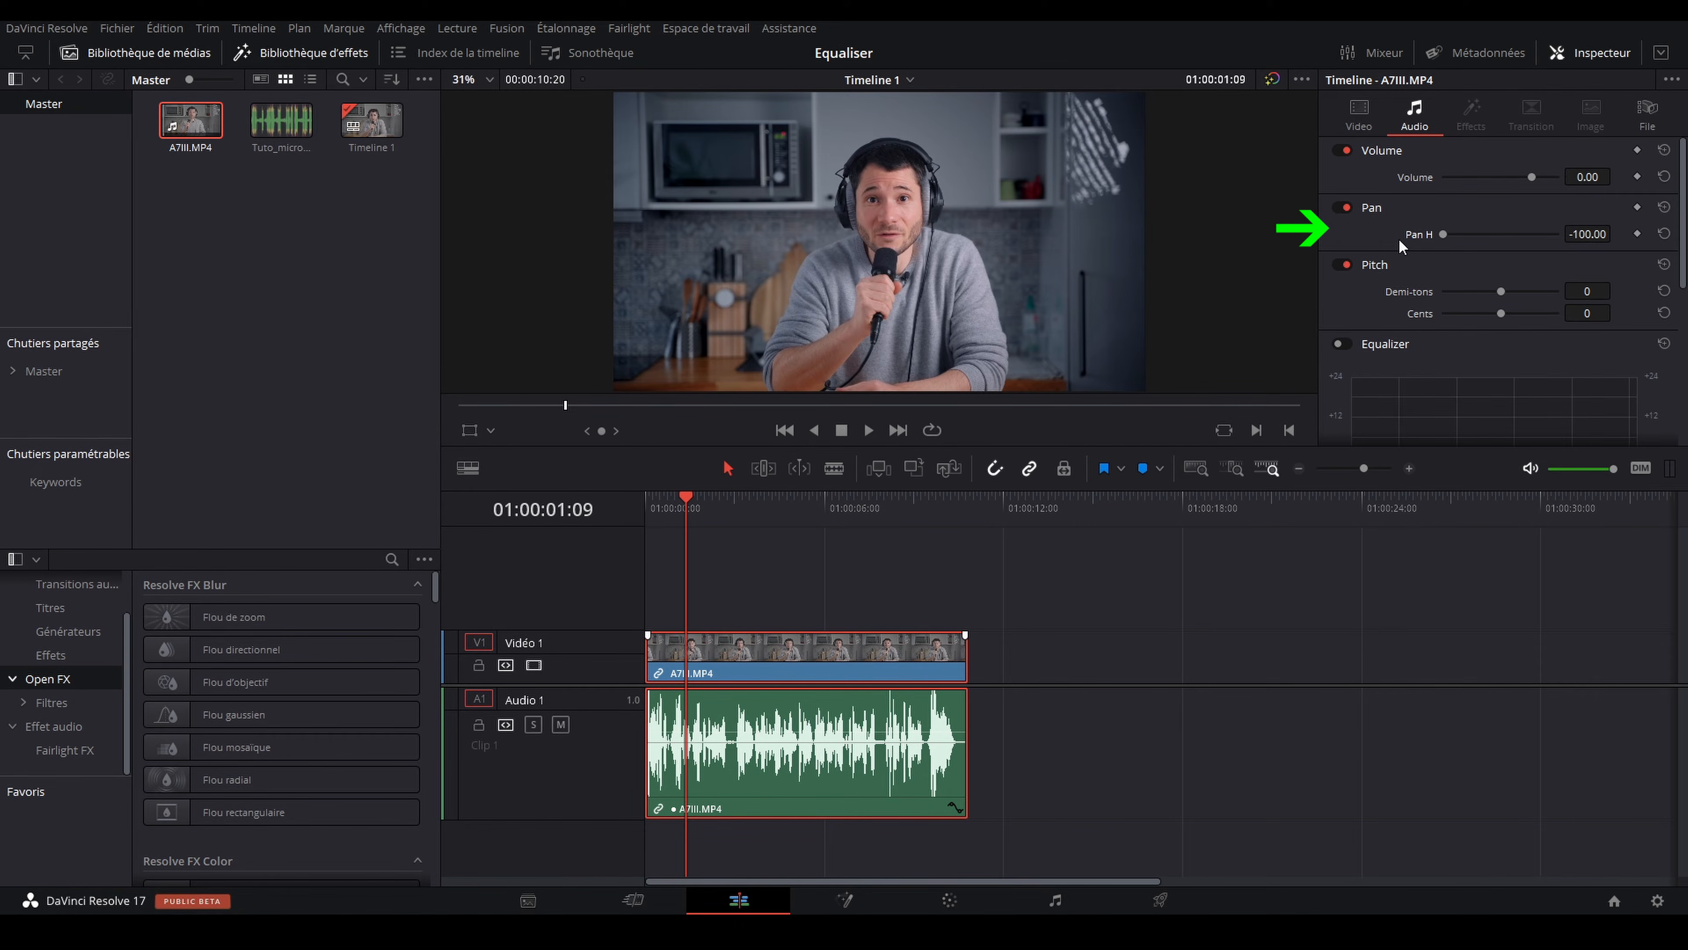
click(1636, 233)
click(706, 510)
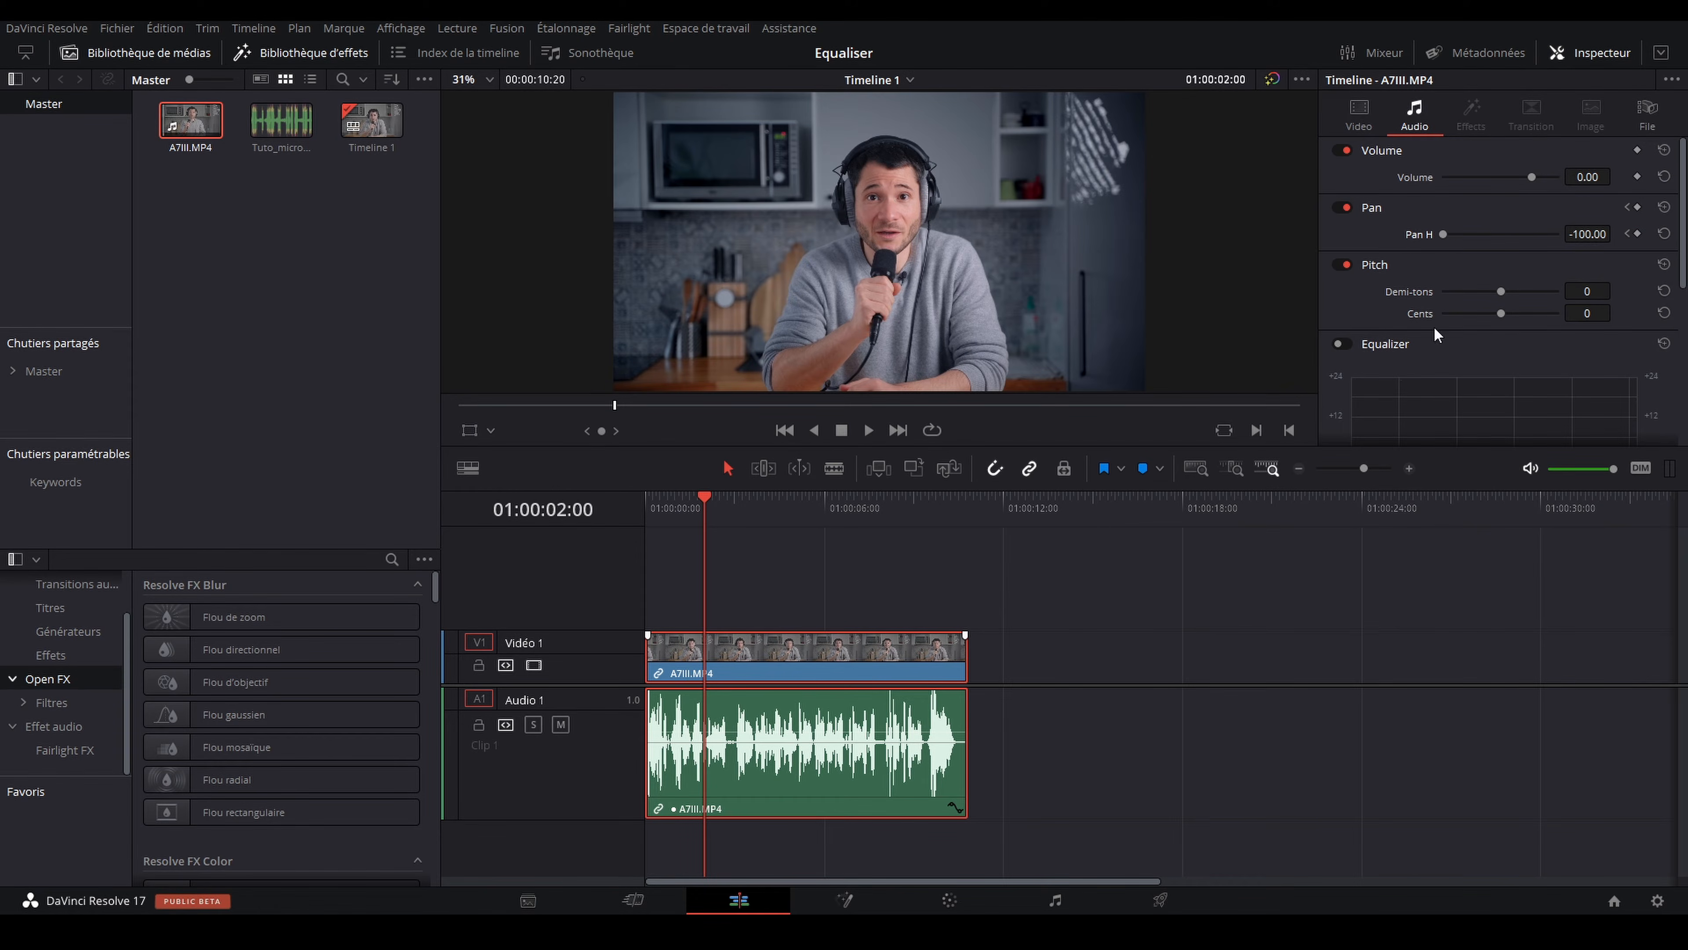
drag(1447, 232, 1515, 237)
Step: Play back the keyframed pan move from before its start, and reset the clip's pan, including its keyframes
click(689, 500)
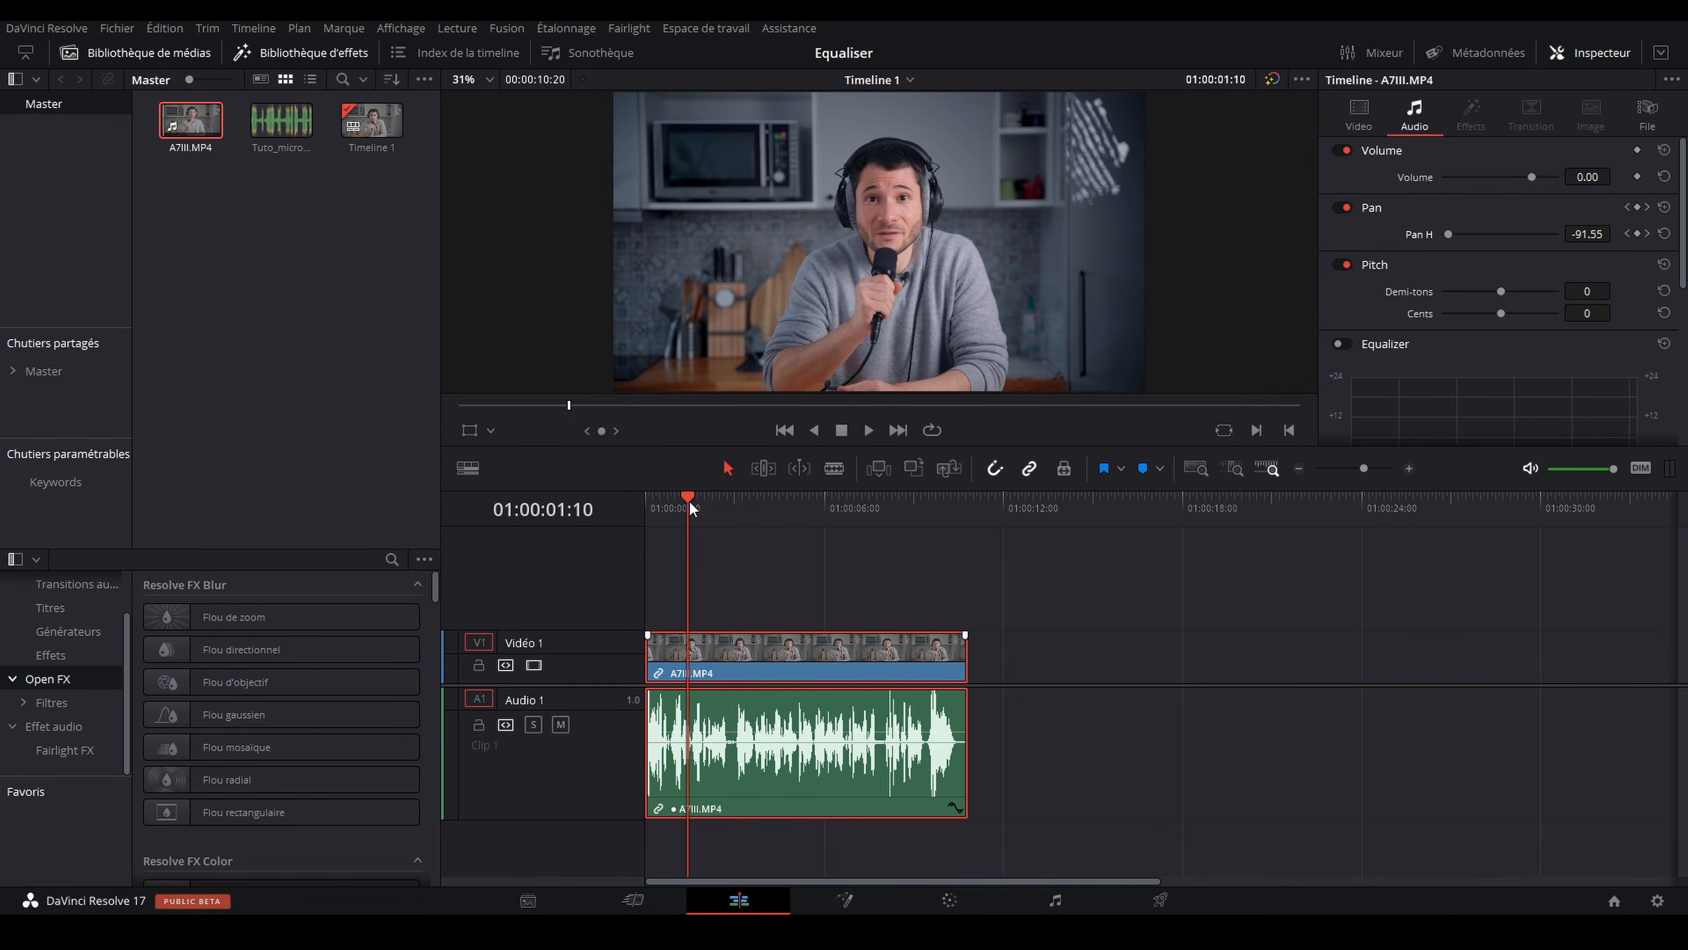
key(space)
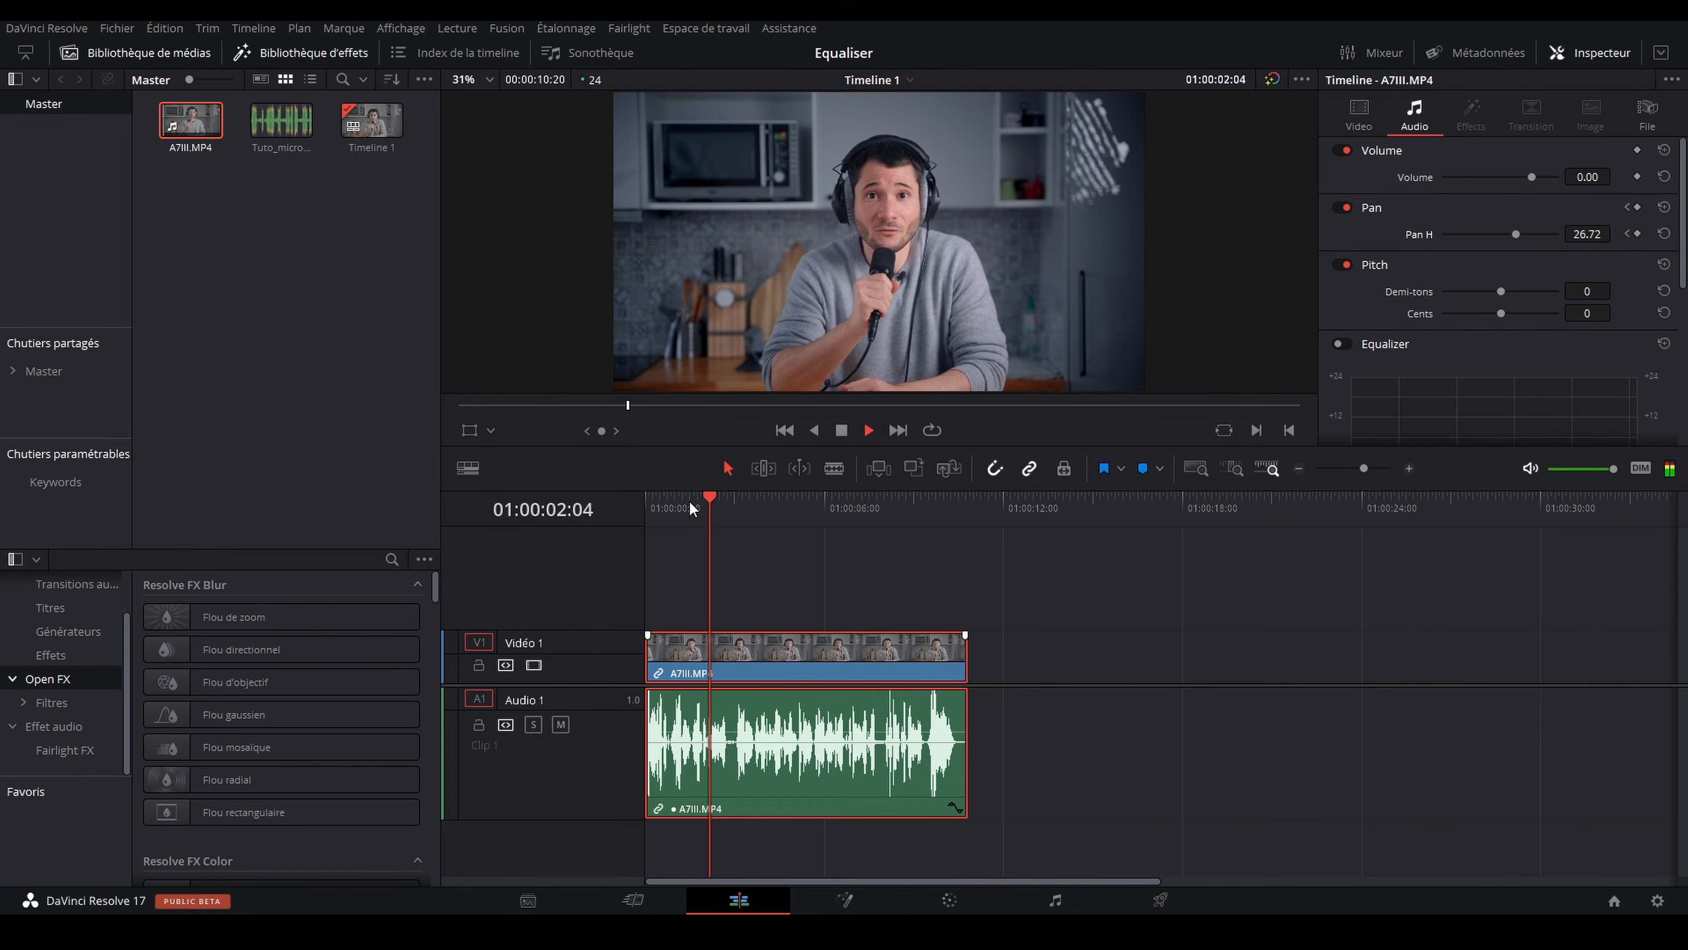
click(692, 504)
click(683, 504)
click(674, 504)
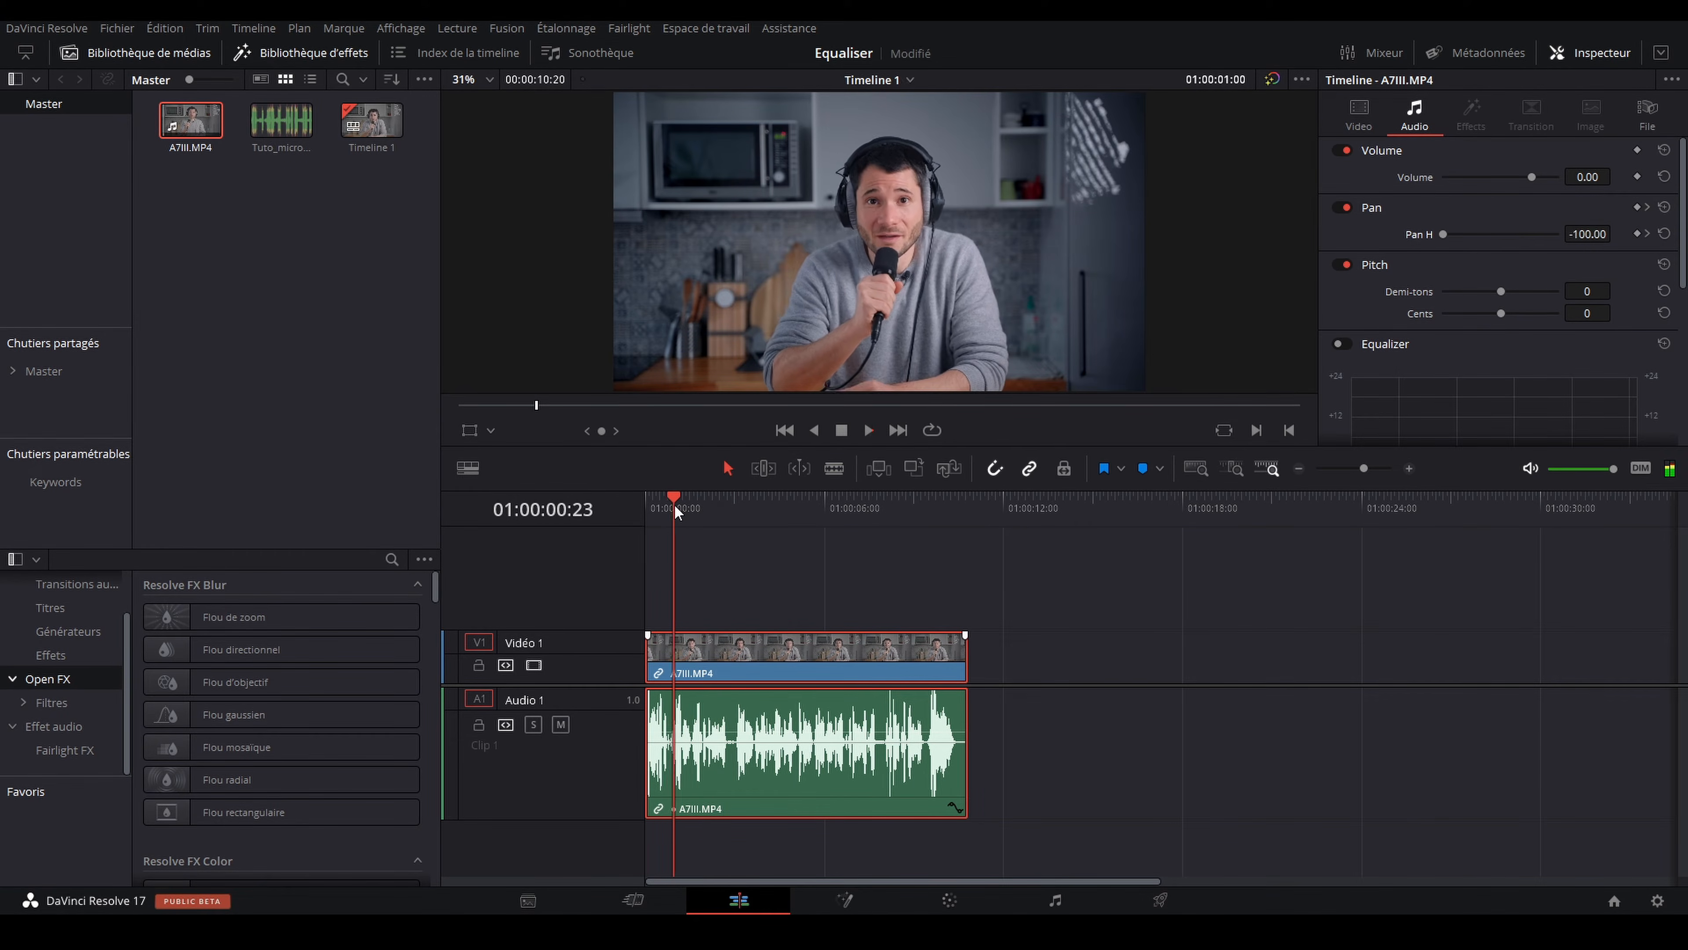
key(space)
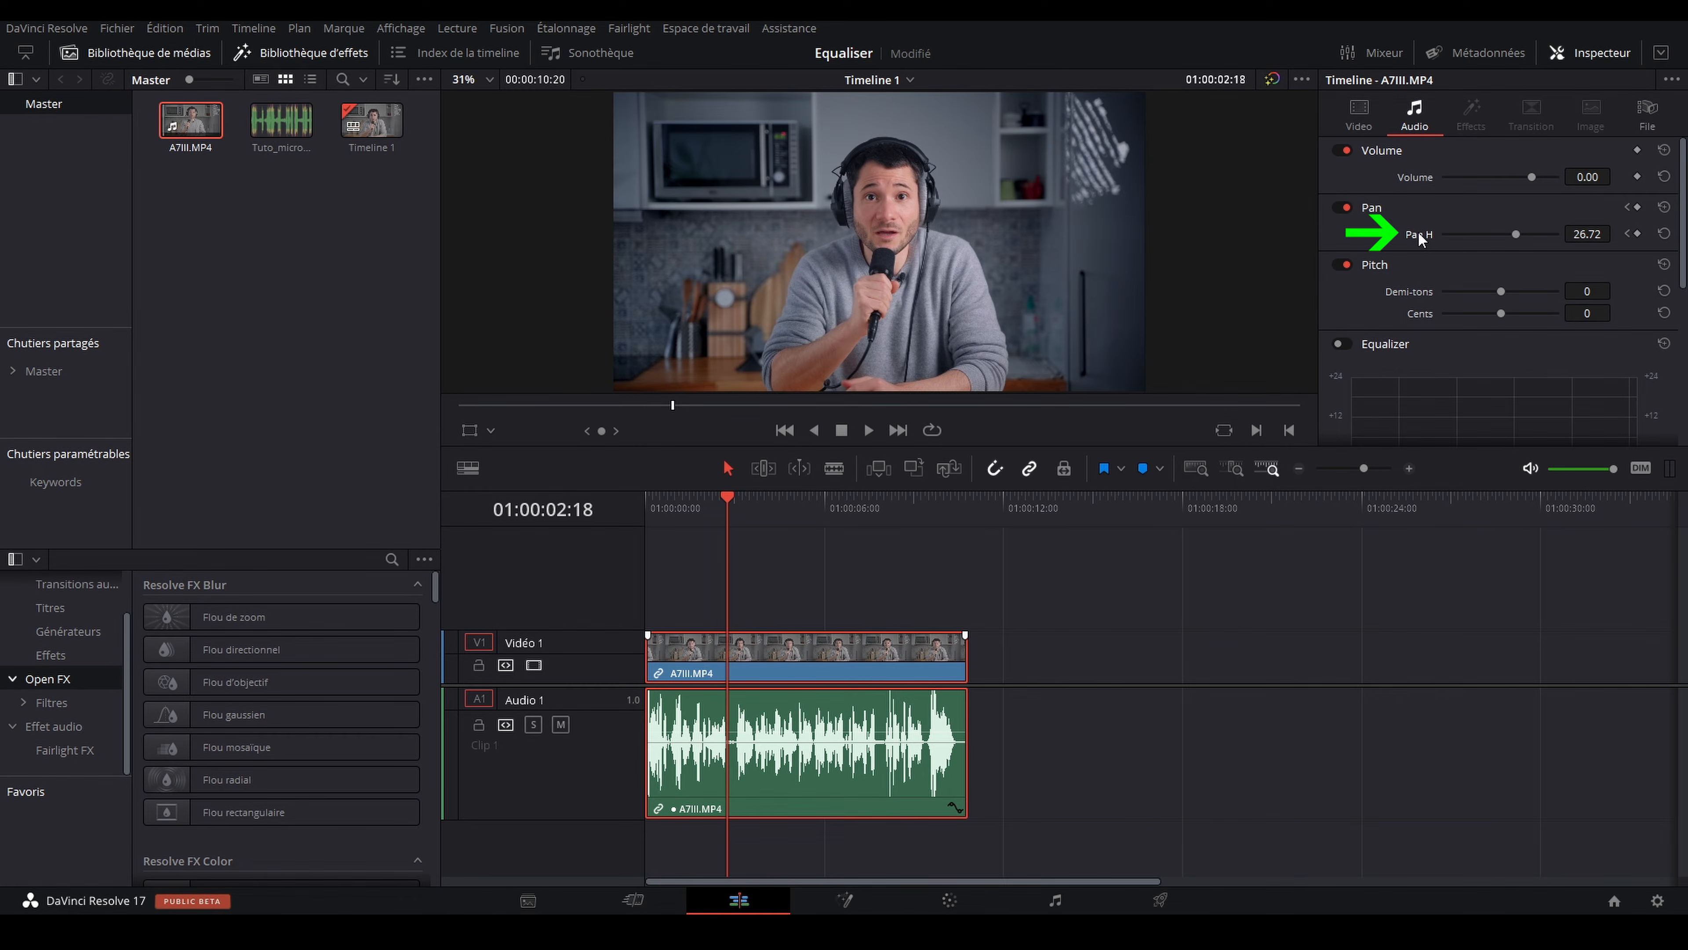
click(1664, 206)
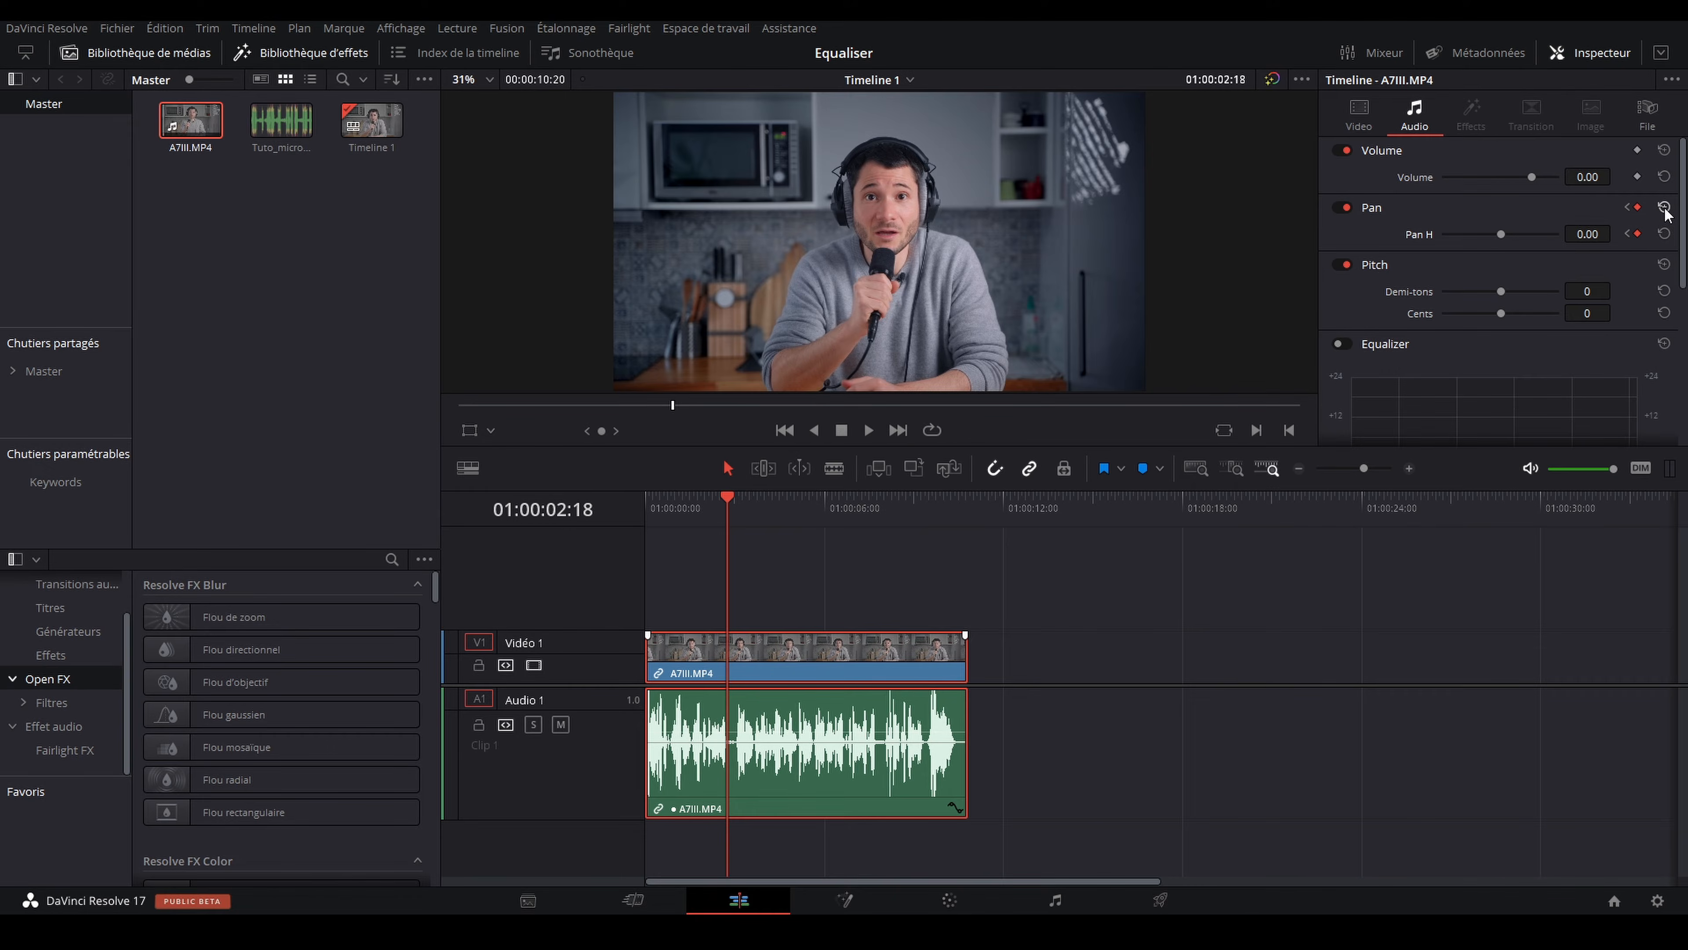
click(1664, 209)
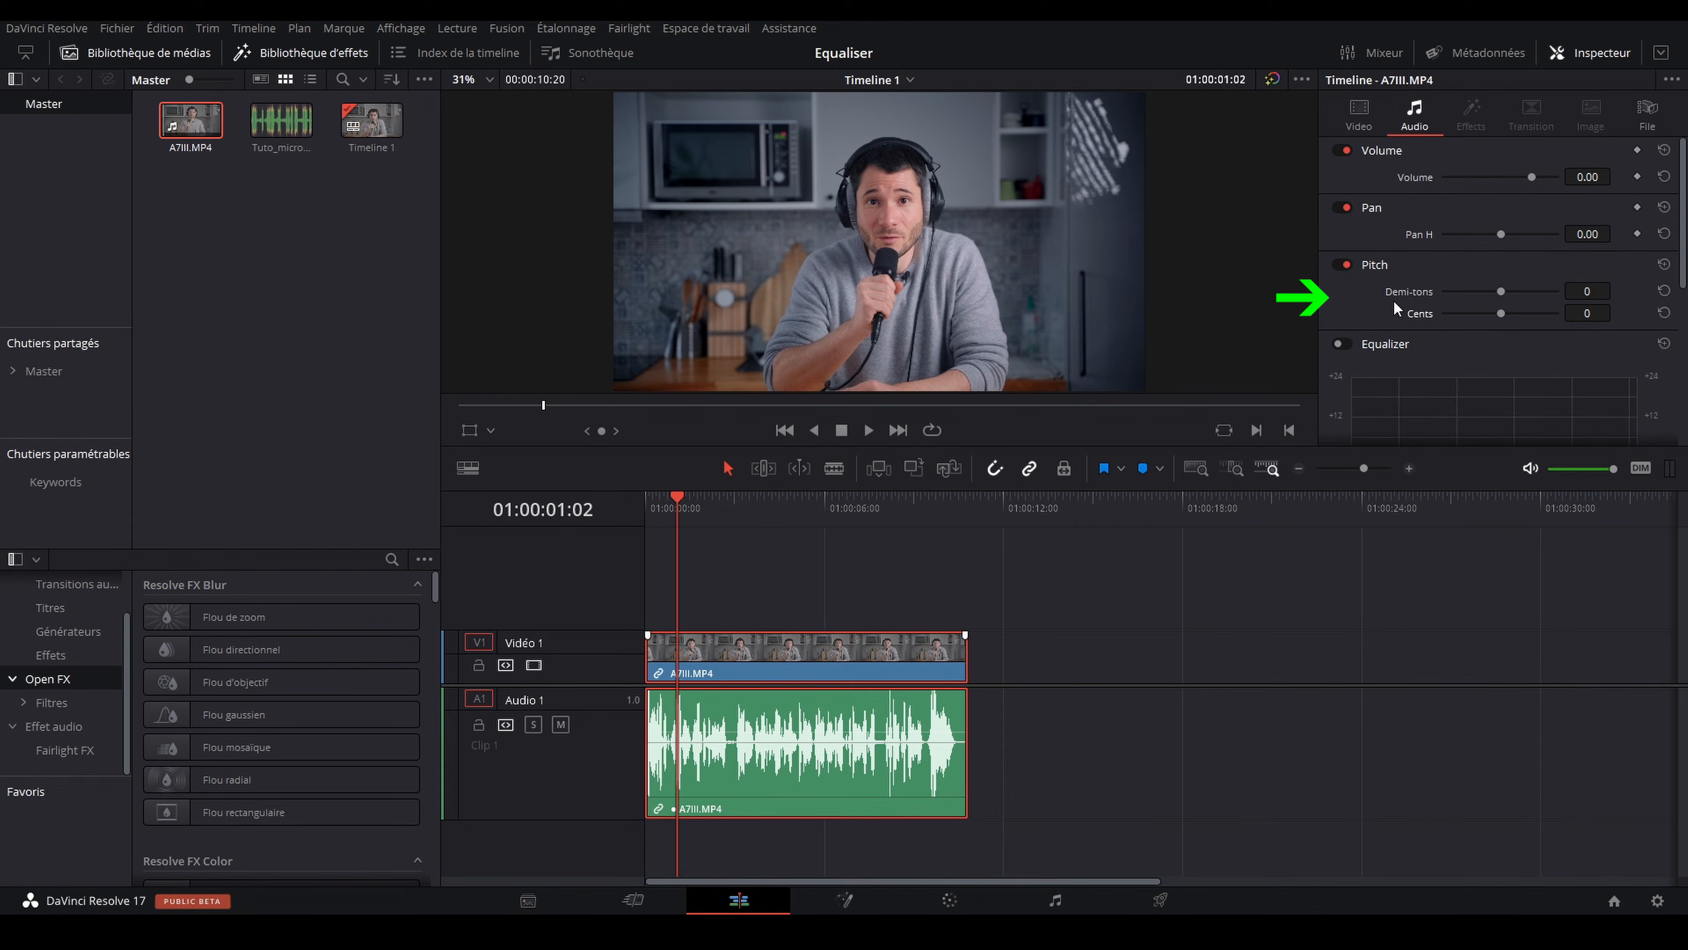
Step: Try a pitch of -9 semitones on the clip during playback and reset the semitones to 0
key(space)
mouse_move(1500, 292)
mouse_down()
mouse_move(1534, 298)
mouse_move(1461, 295)
mouse_move(1482, 294)
mouse_up()
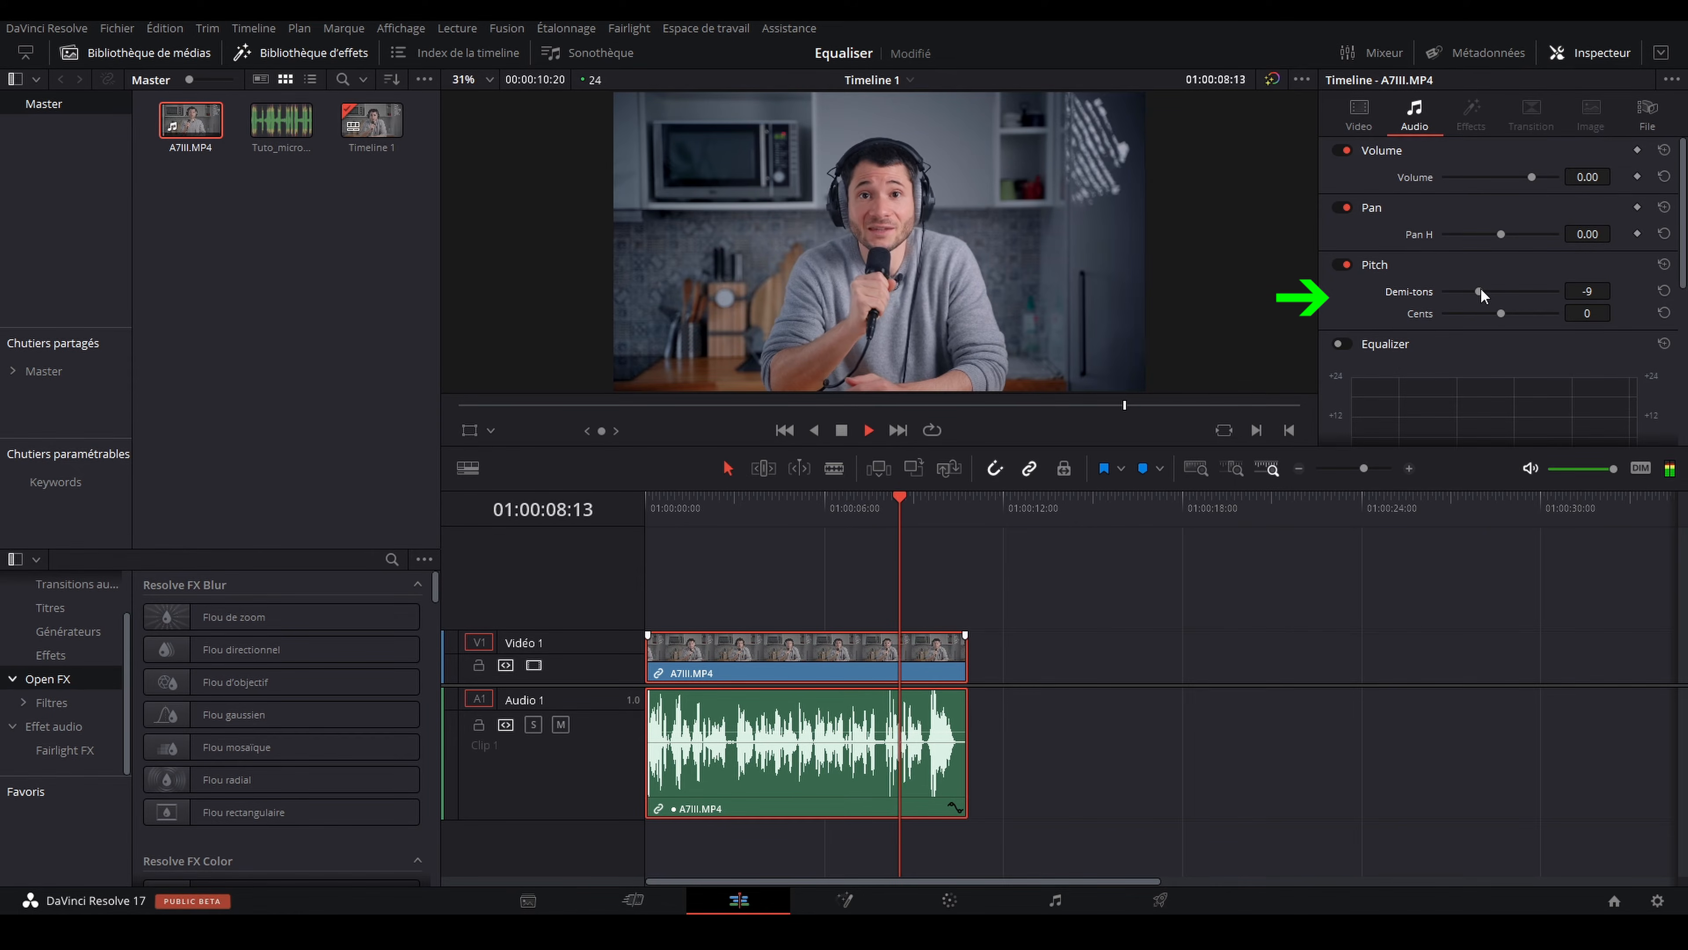
key(space)
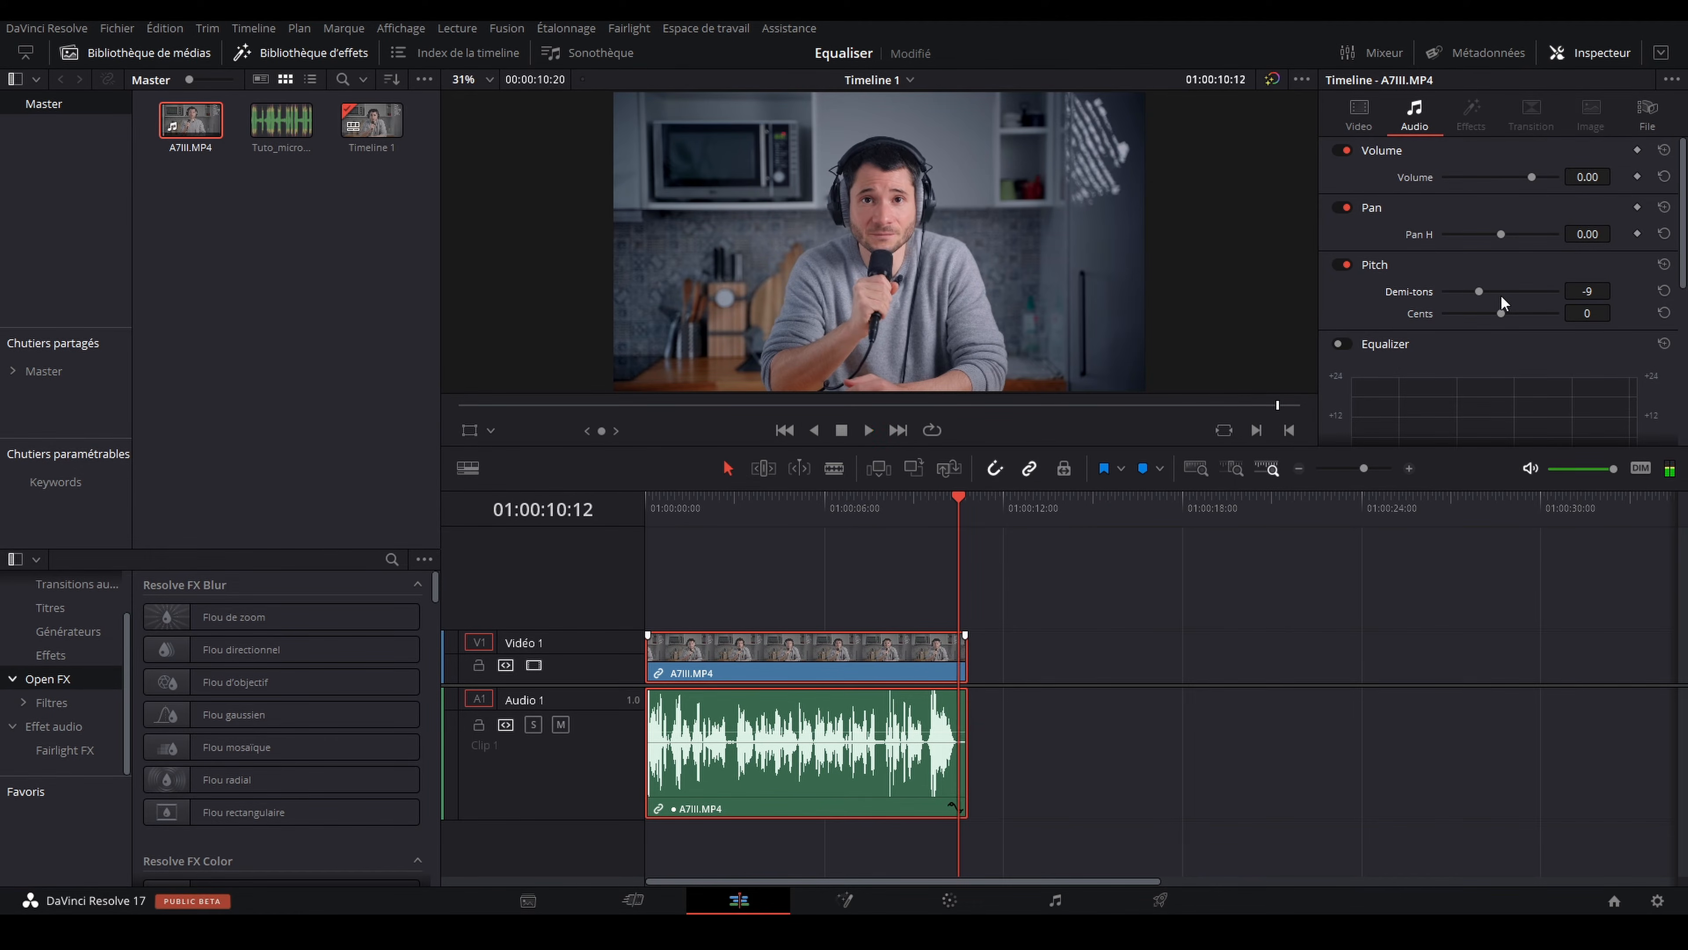
double_click(1411, 293)
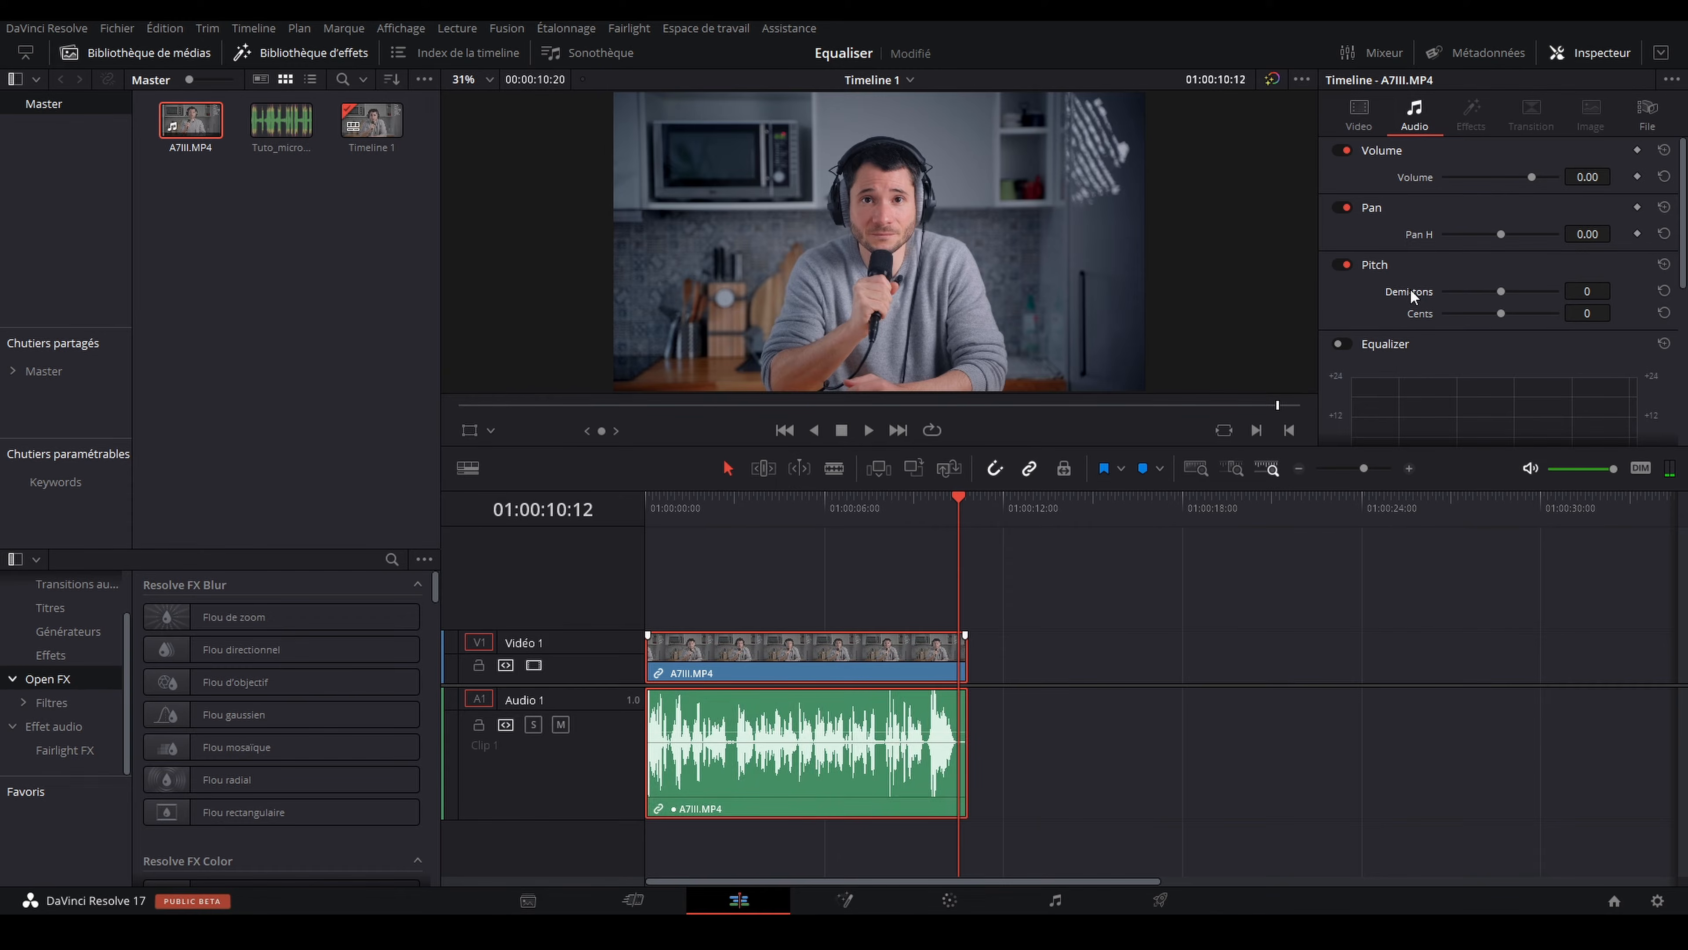
Step: Examine the clip equalizer's curve and the frequency, gain and Q settings of its four bands
scroll(1455, 343, down, 2)
scroll(1476, 305, down, 2)
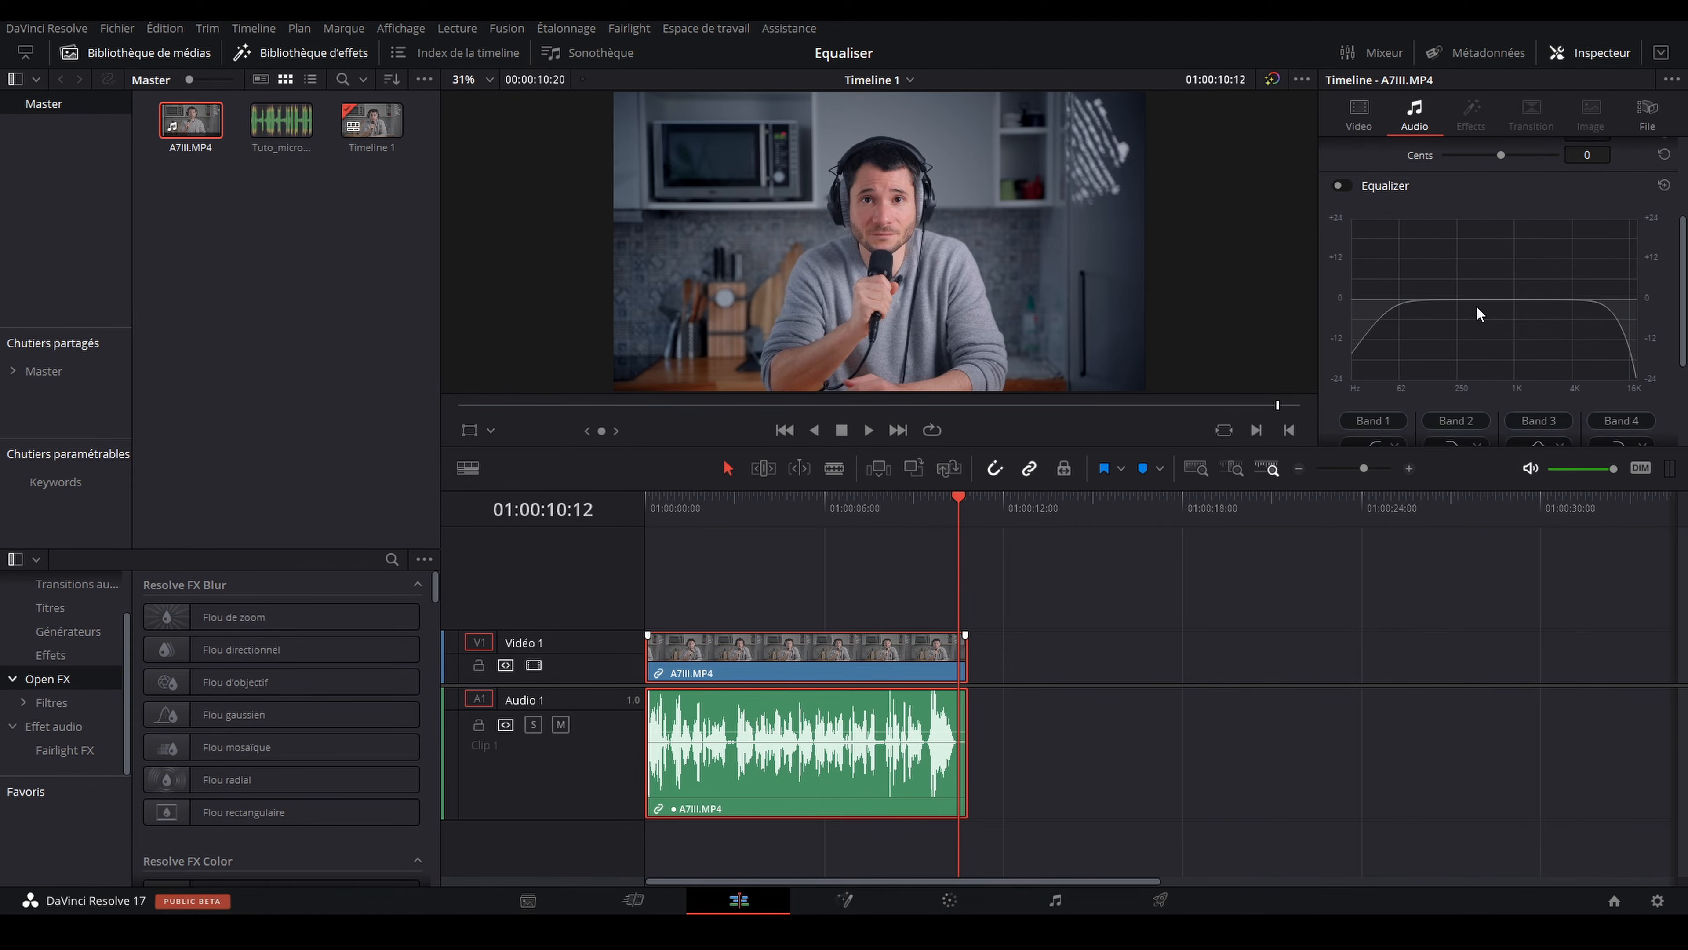
scroll(1481, 319, down, 2)
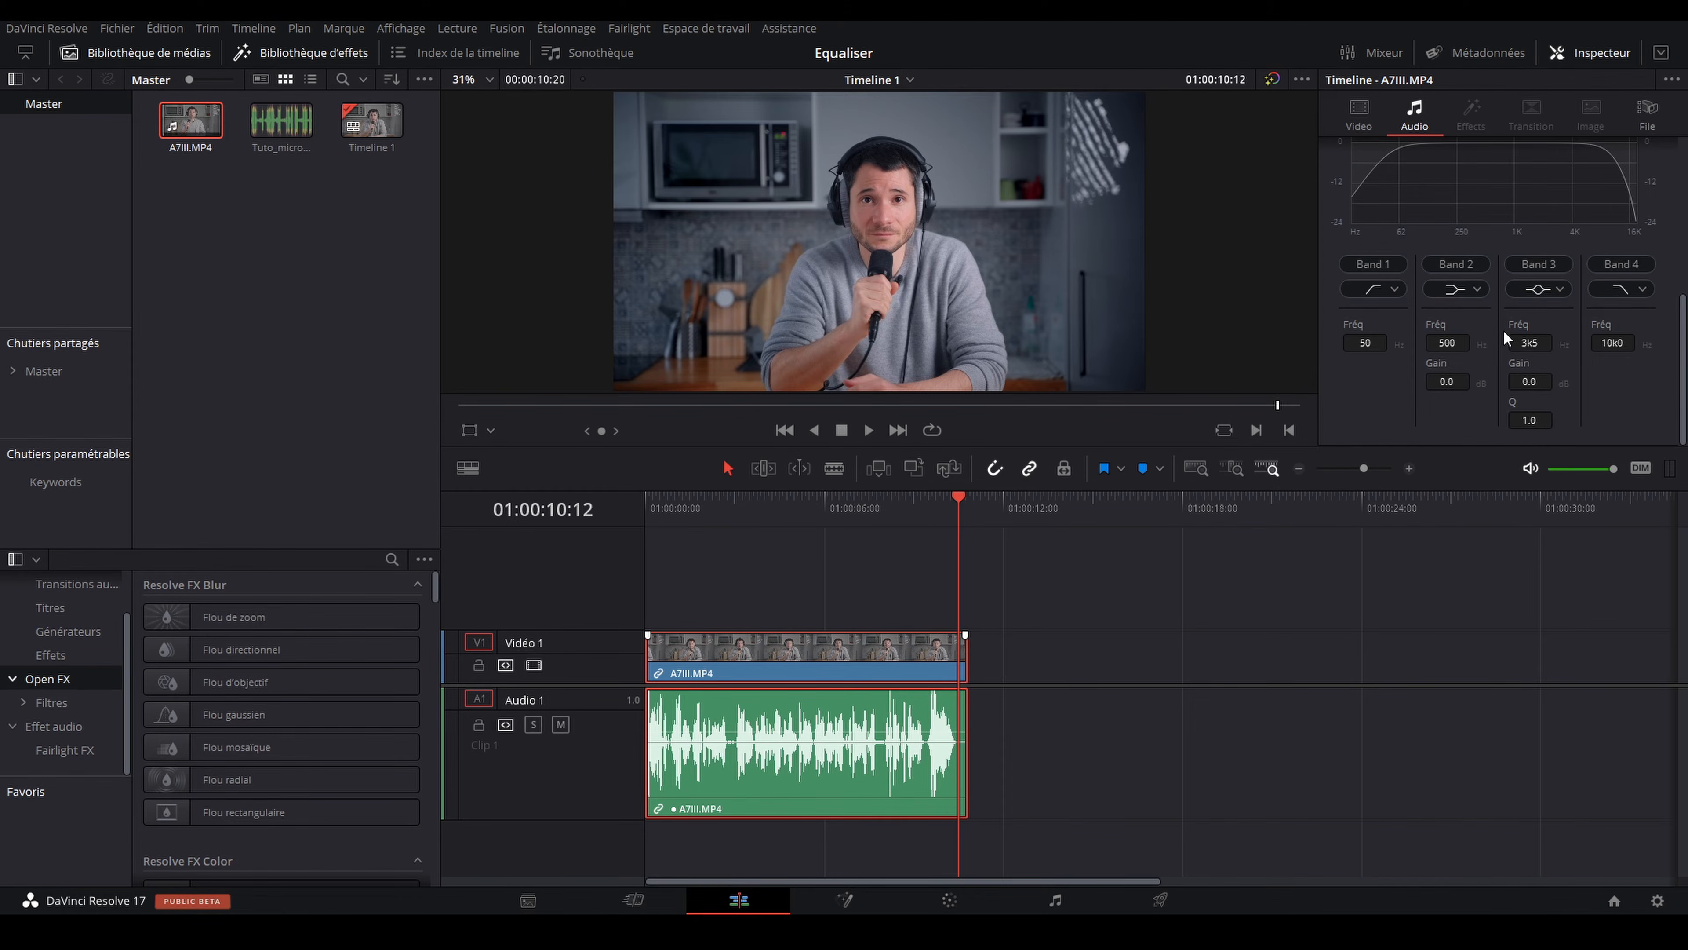
scroll(1506, 336, up, 3)
scroll(1498, 336, down, 3)
scroll(1498, 334, up, 6)
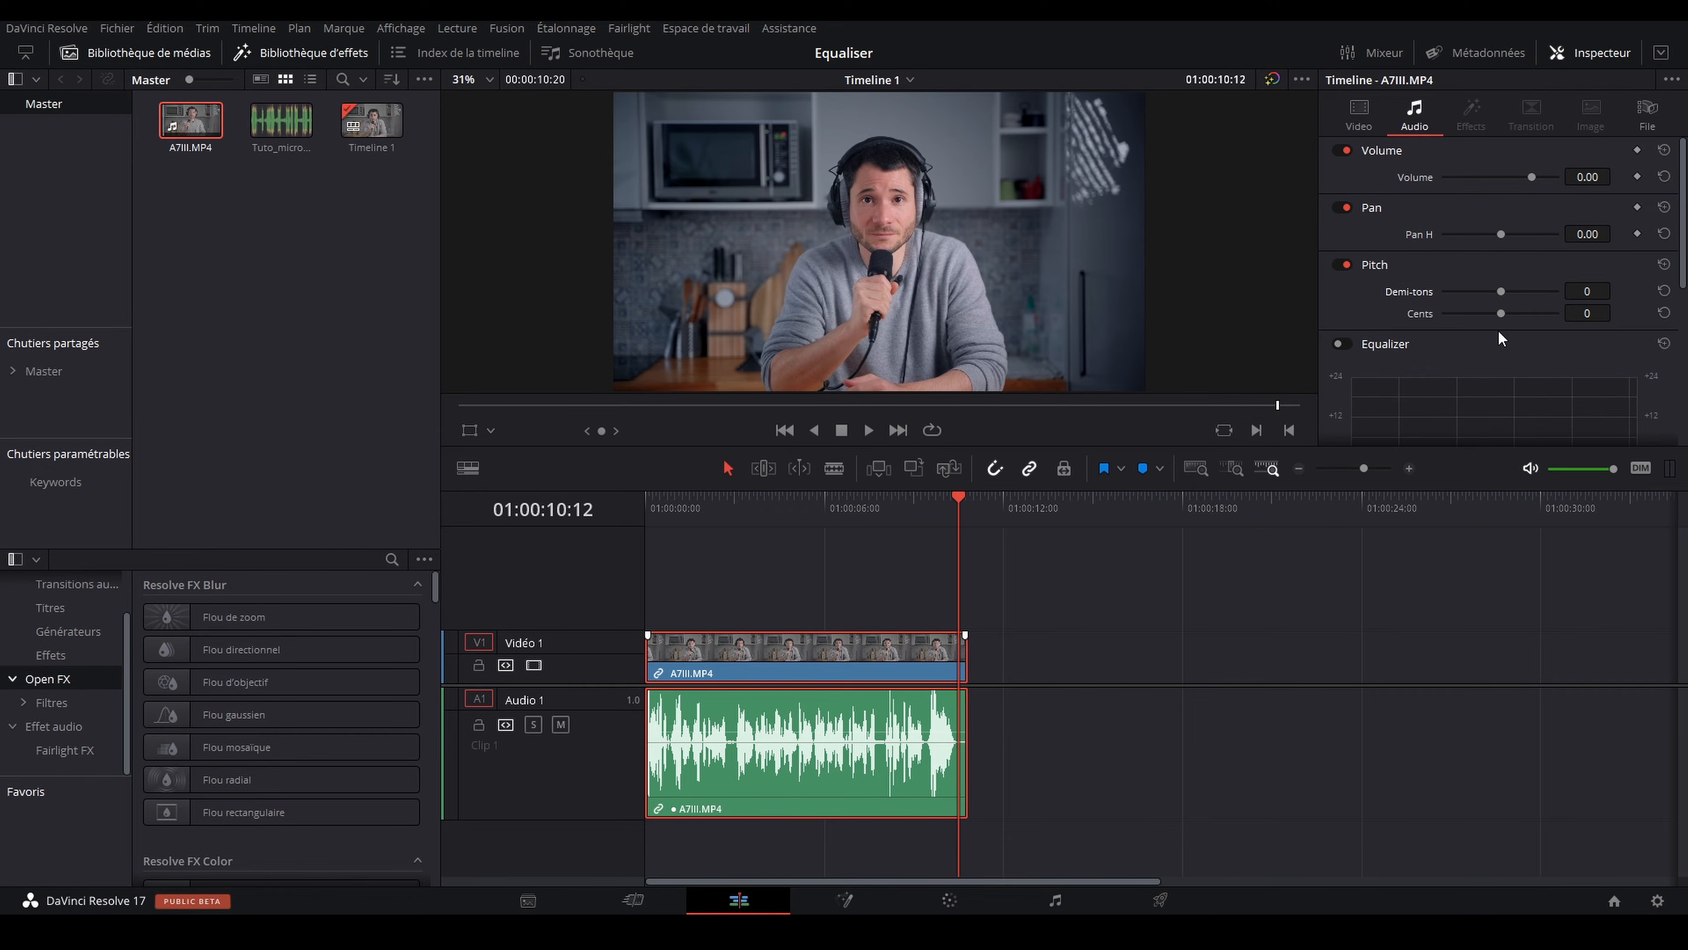
Step: Switch to the Fairlight page and return the playhead to the start of the timeline
click(1057, 902)
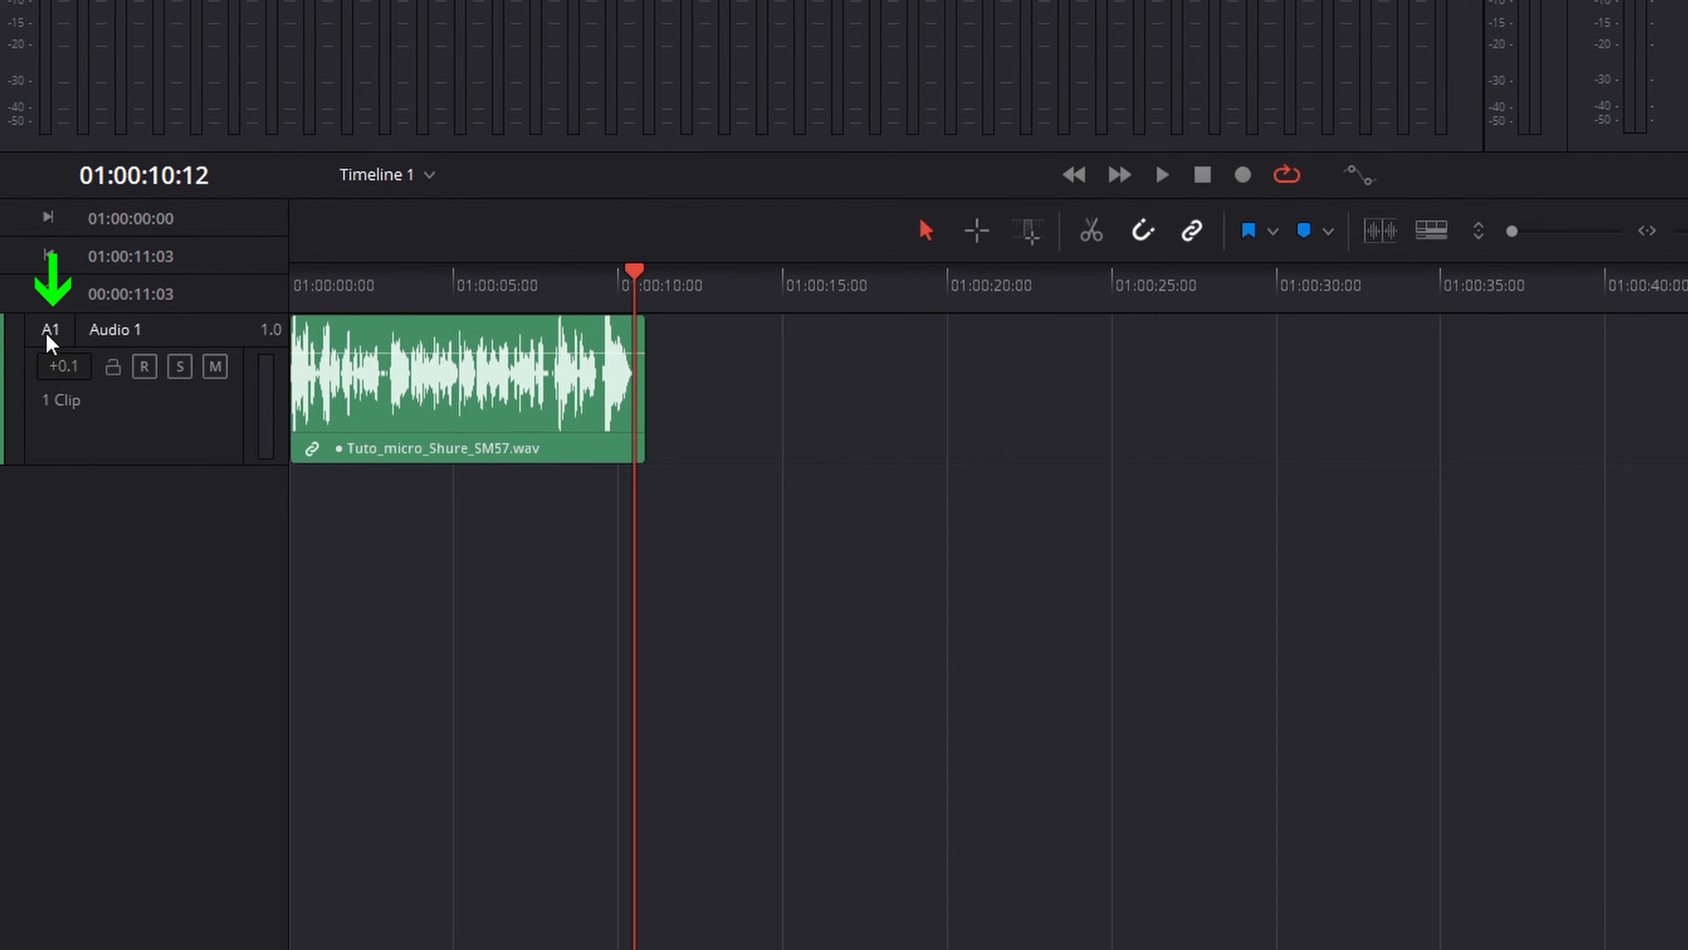
key(Home)
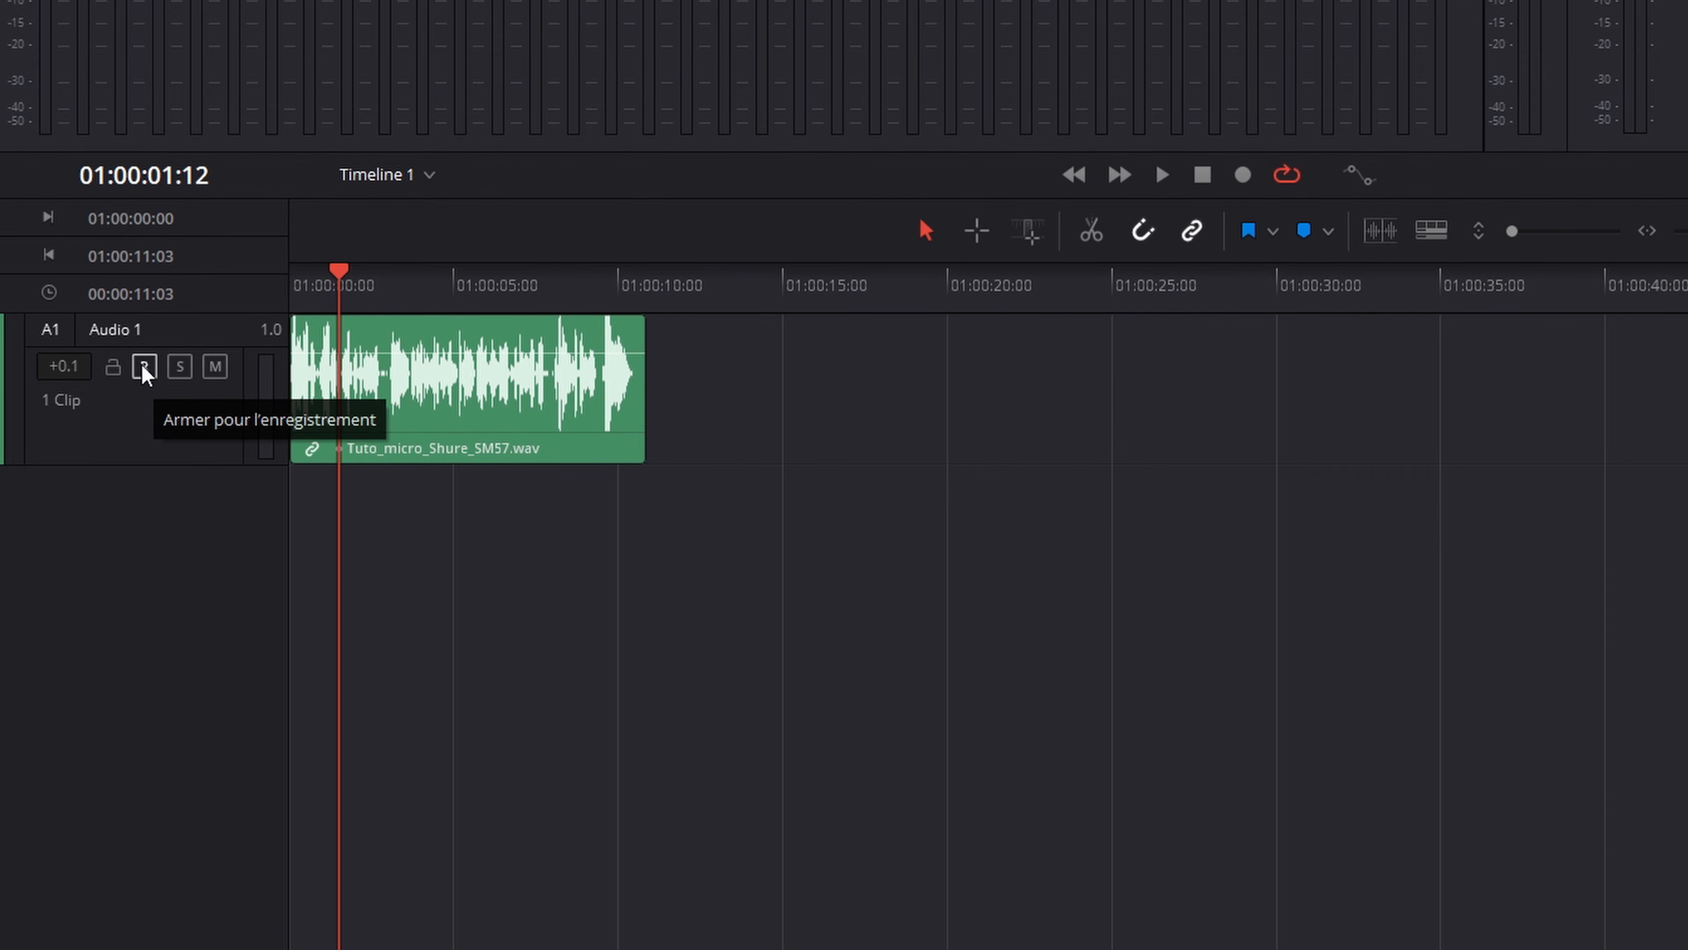
Step: Try locking the Audio 1 track, unlock it and return the playhead to the timeline start
click(113, 367)
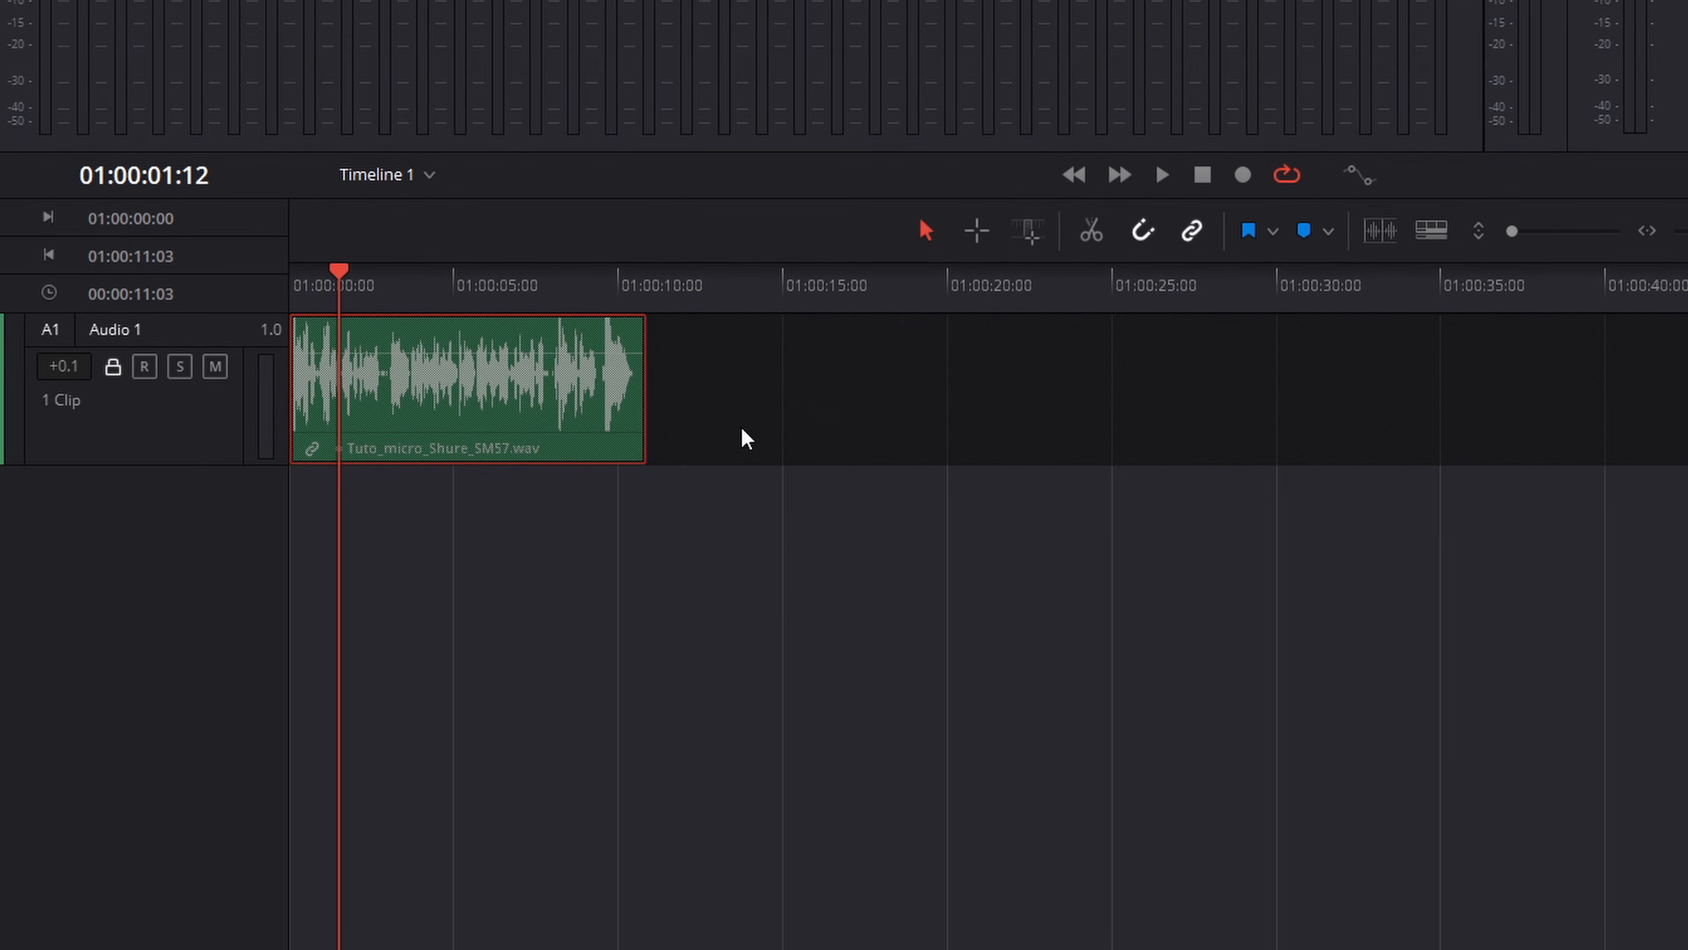
click(113, 367)
key(Home)
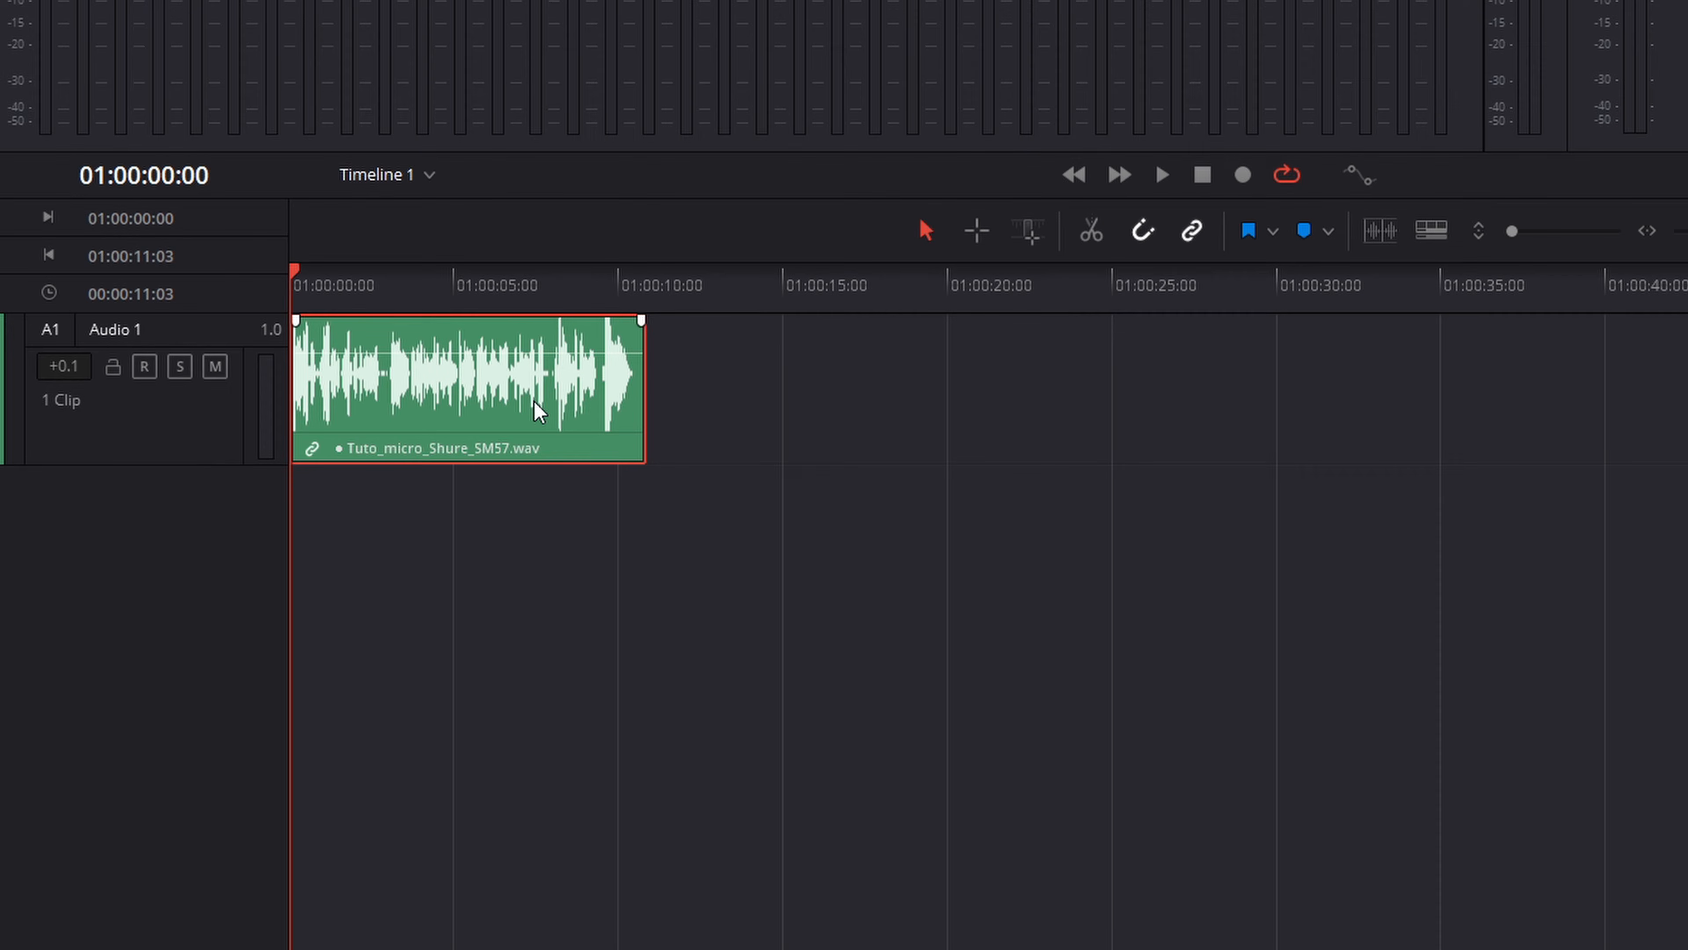
Step: Normalize the Audio 1 clip's levels in Sample Peak Program mode with a target of 0.0 dBFS
right_click(565, 400)
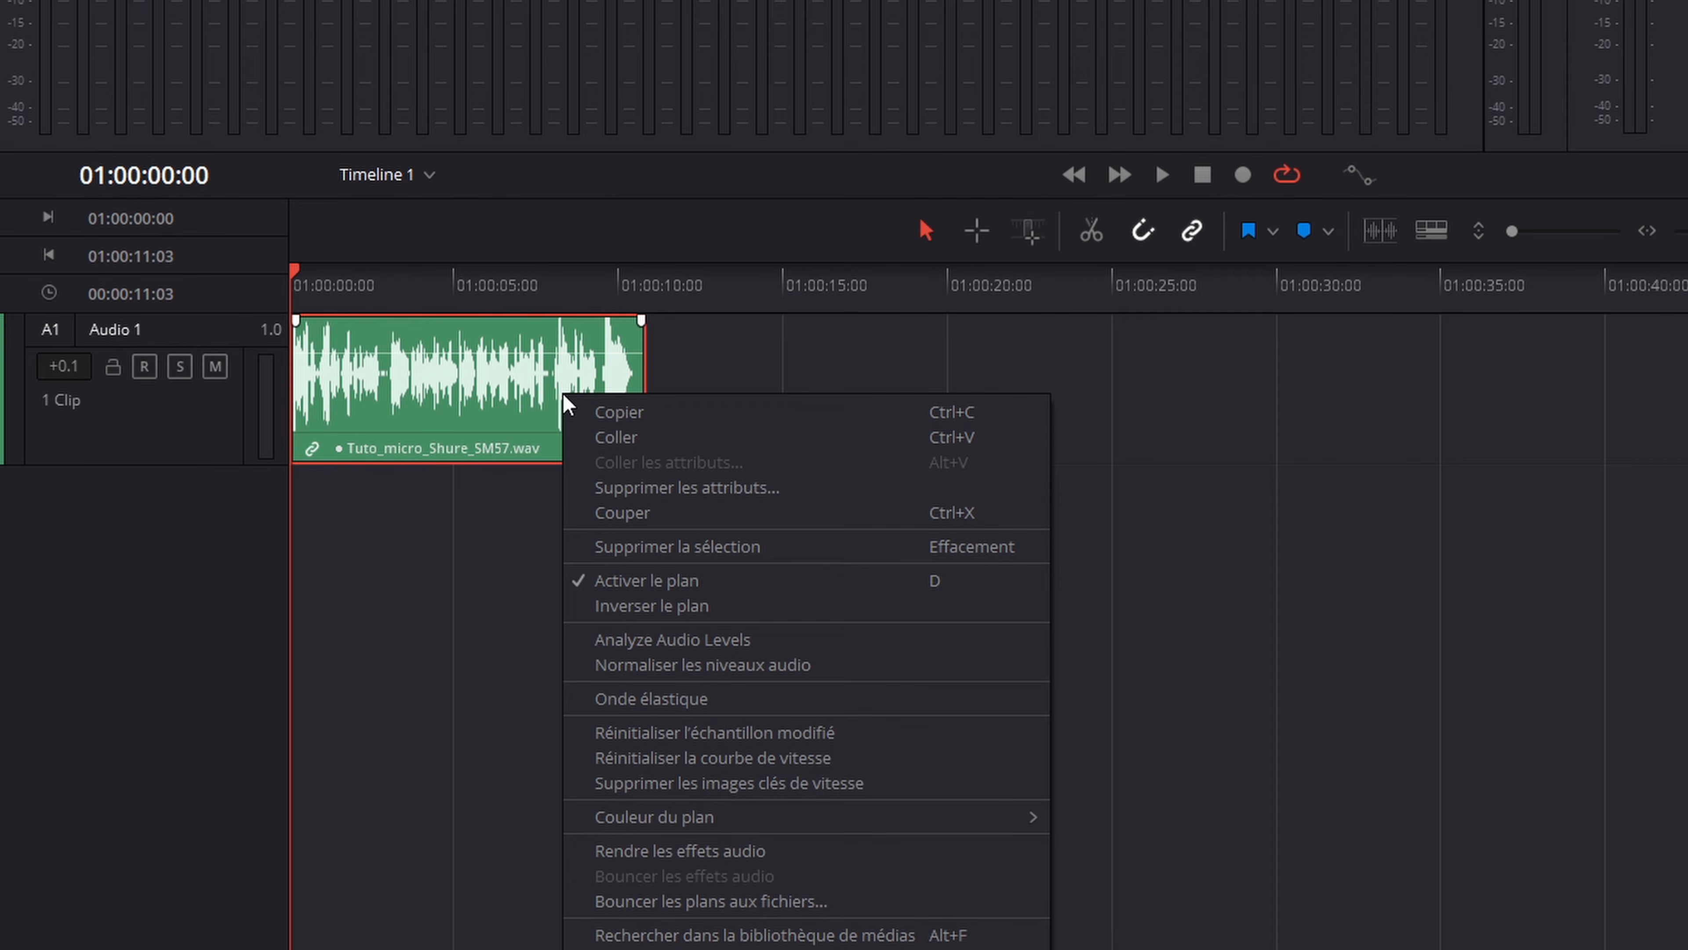
click(700, 664)
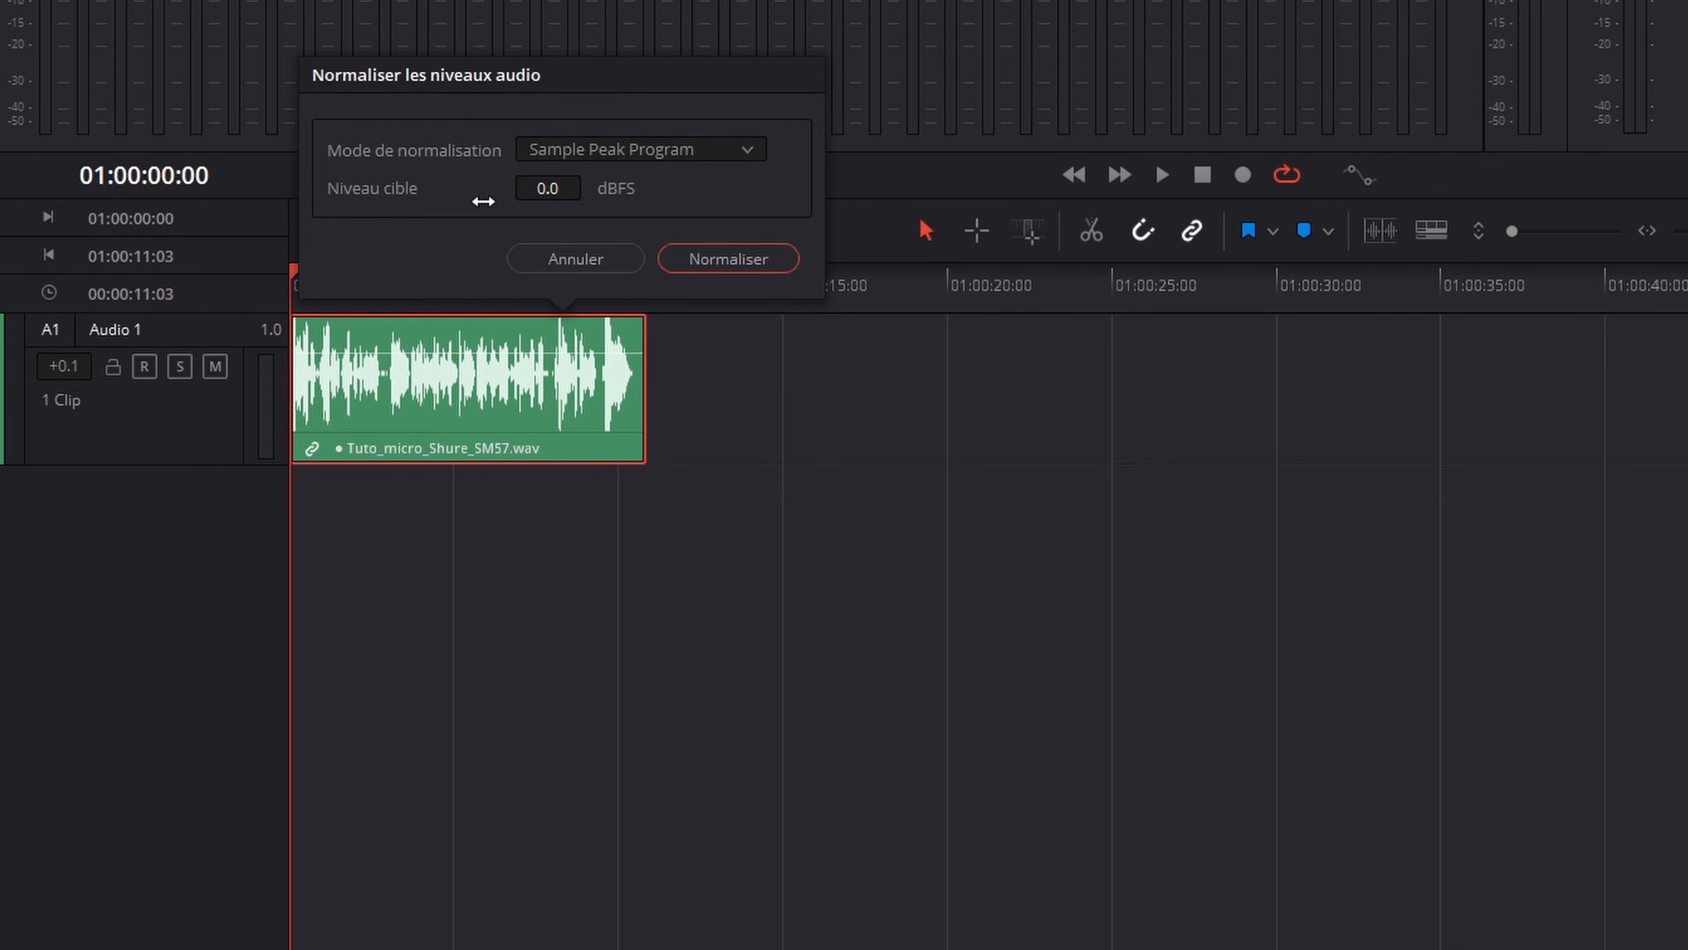
click(739, 262)
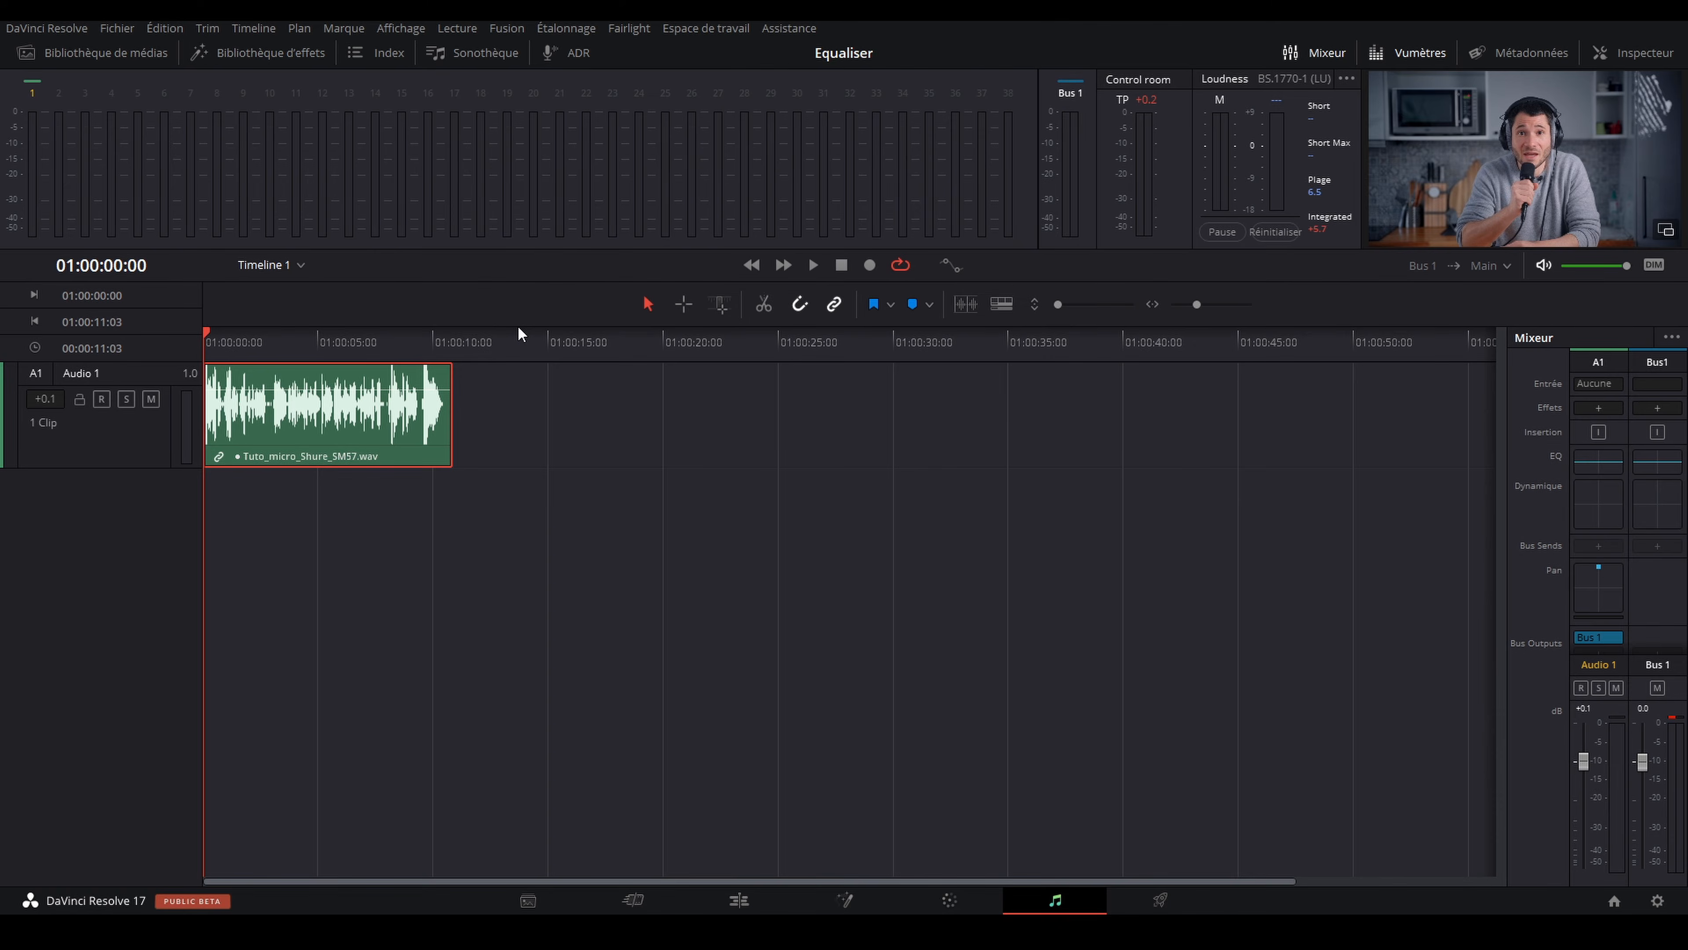
Step: Visit the Edit page, return to the Fairlight page, and hide and redisplay the mixer
click(740, 900)
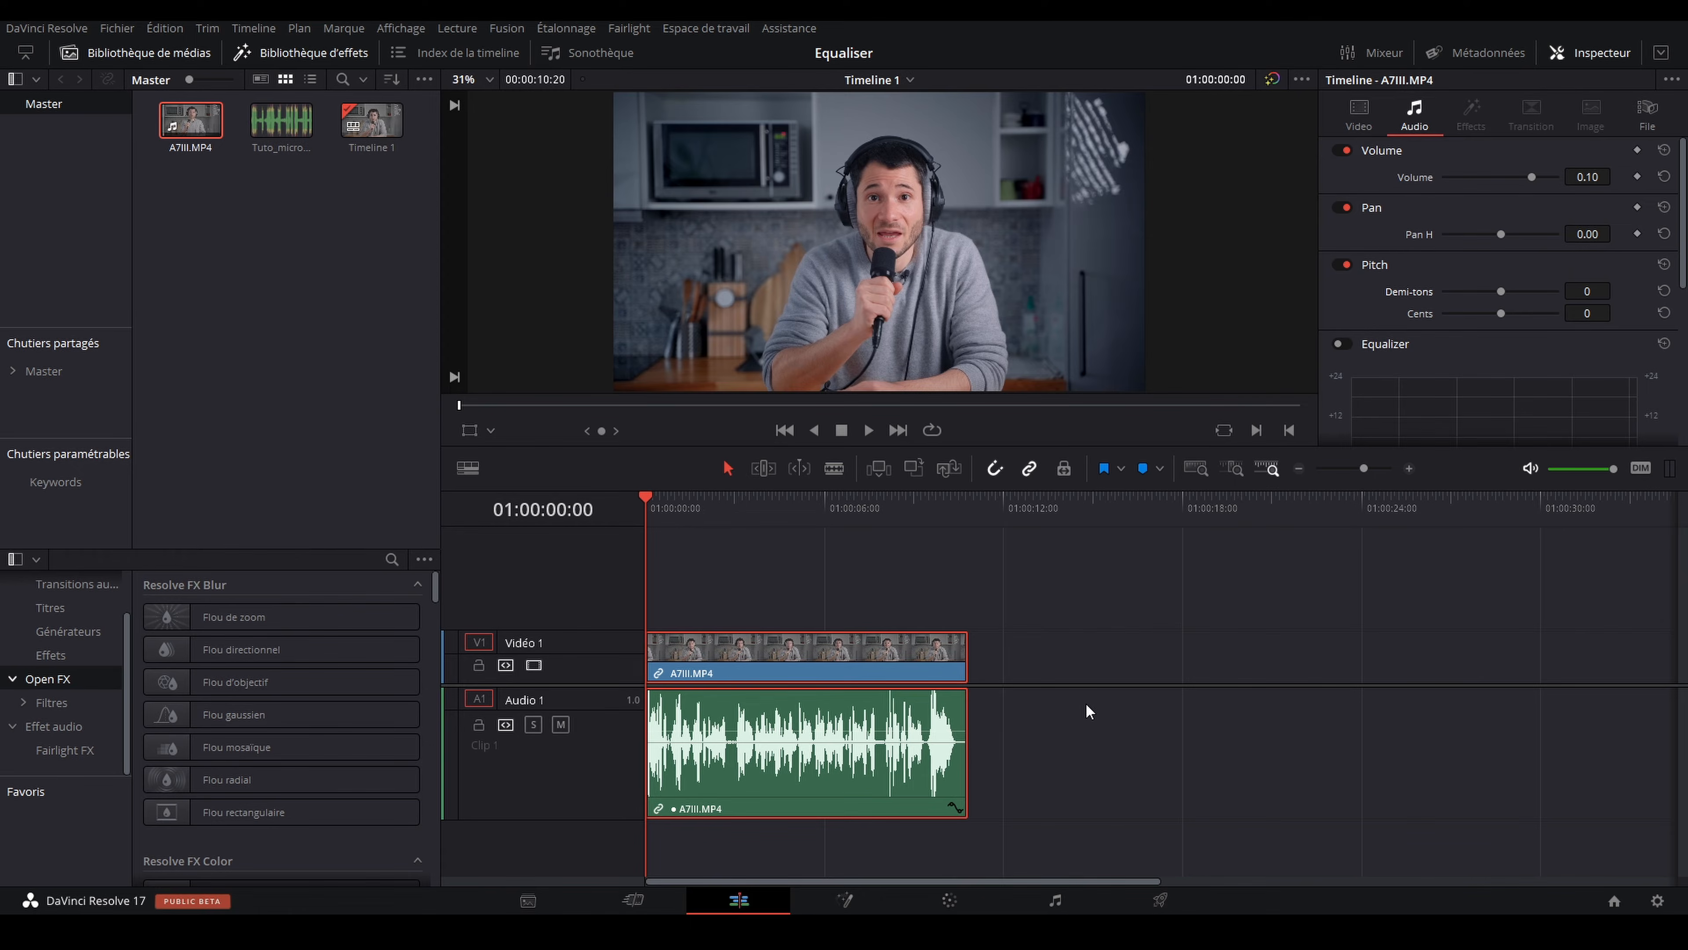
click(1056, 902)
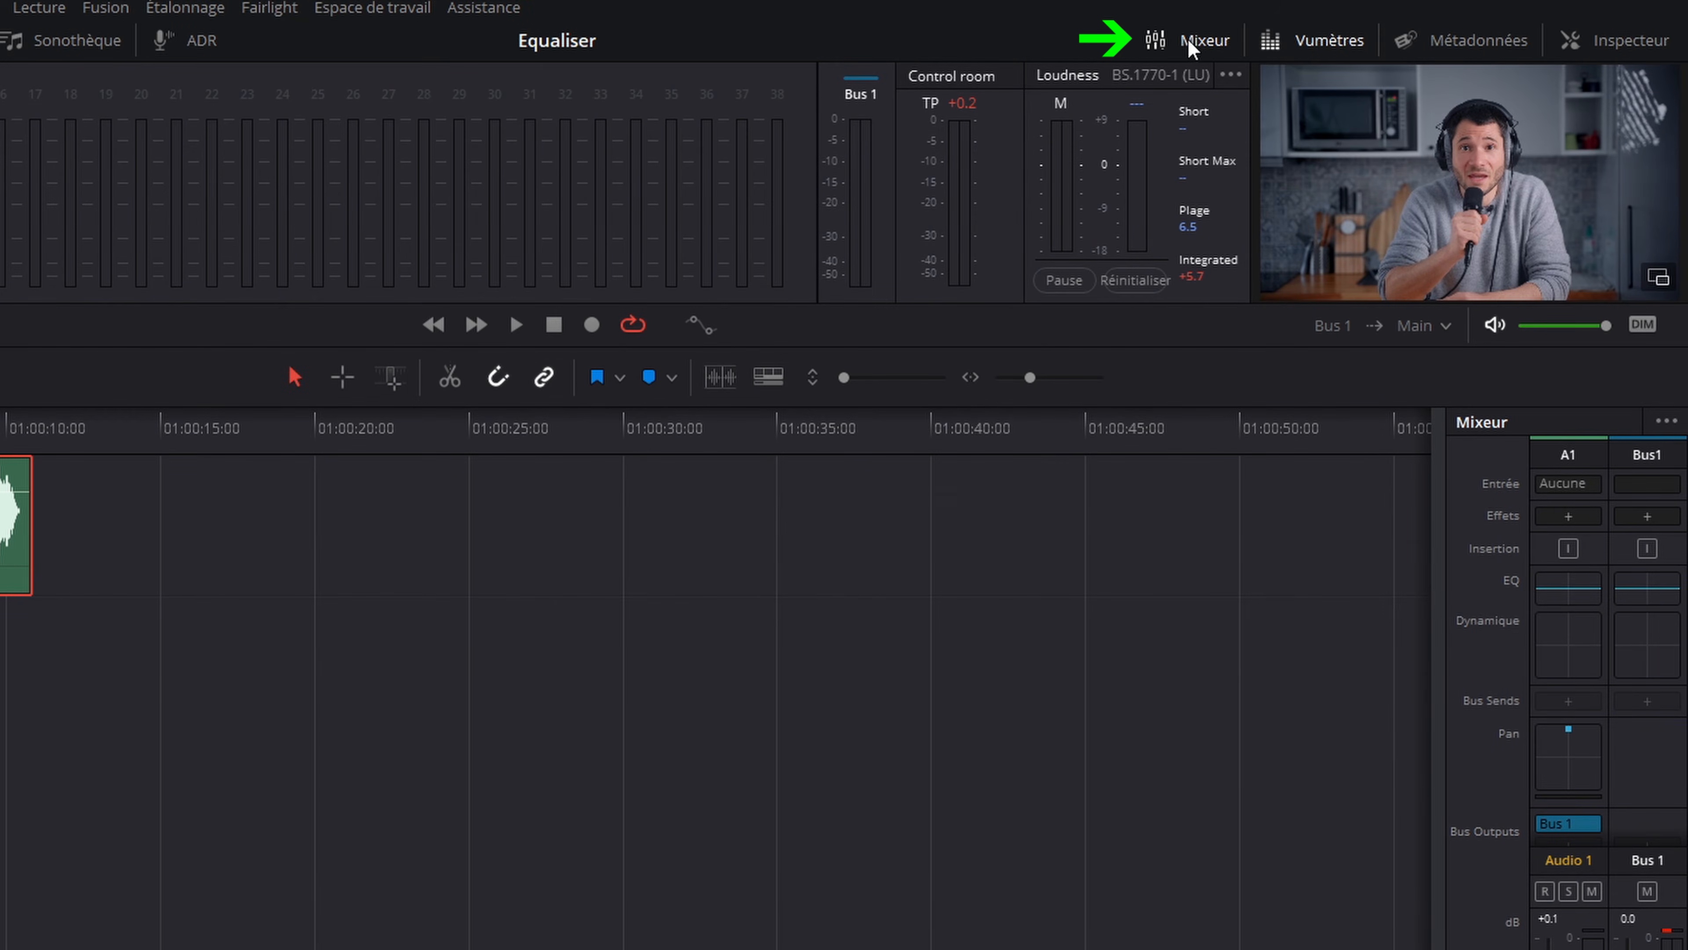
click(1187, 38)
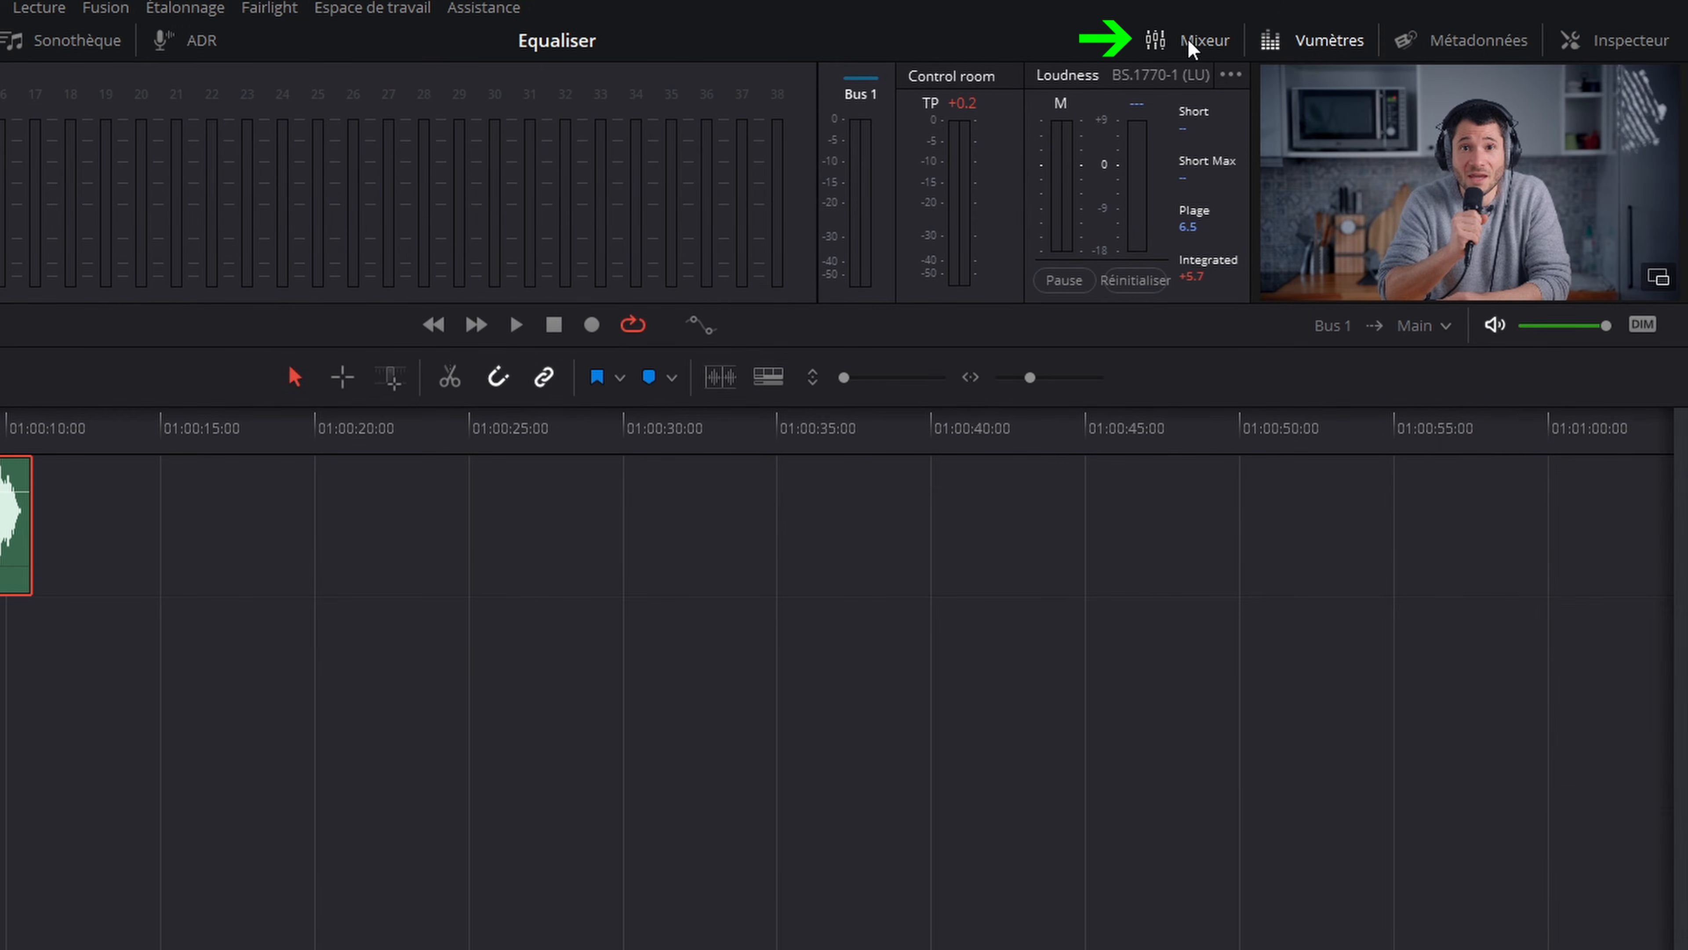
click(1188, 39)
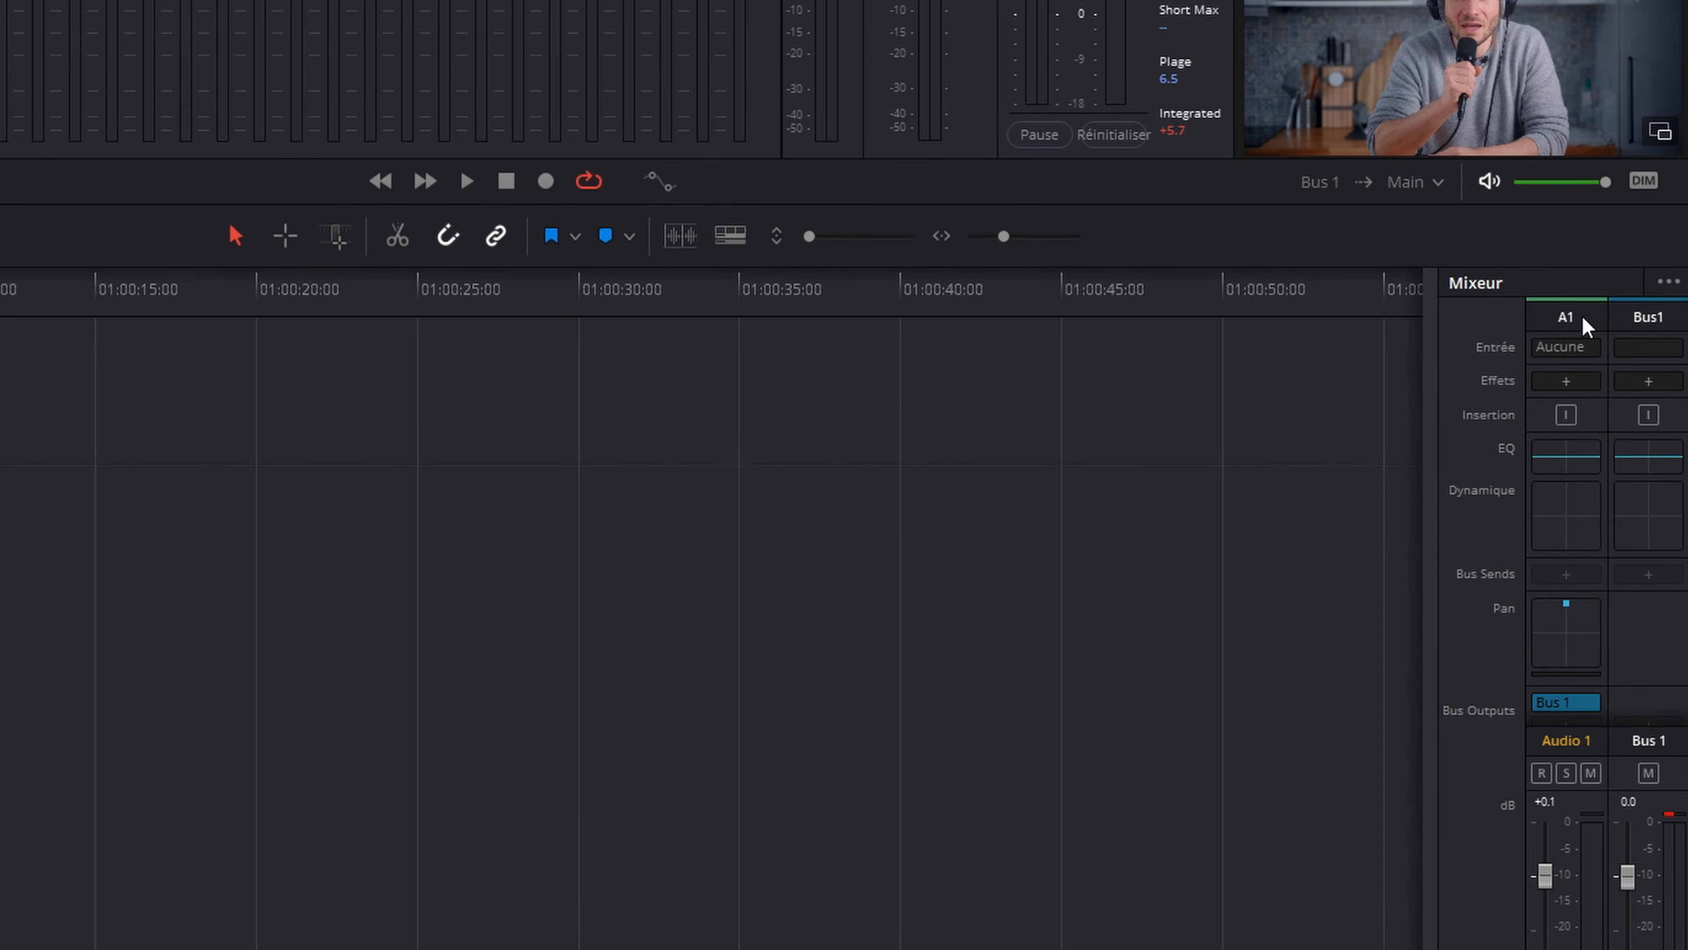
Step: In the Audio 1 track equalizer, enable the Band 1 low cut at 100 Hz and the Band 6 high cut at about 15.2 kHz
double_click(1563, 463)
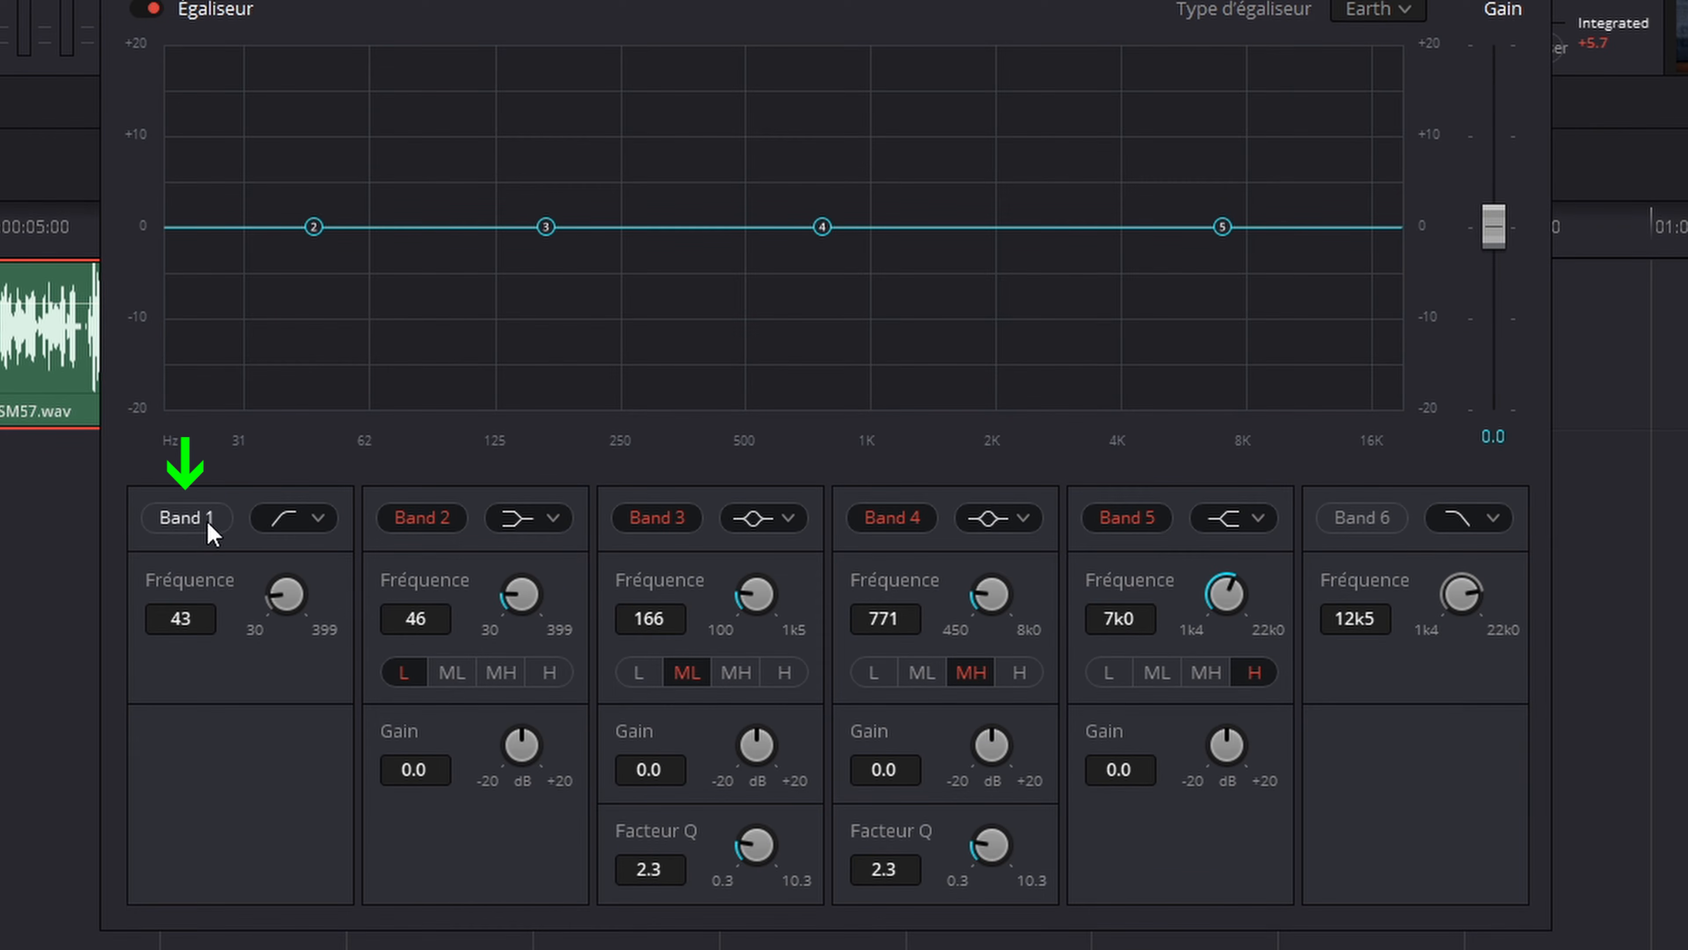
click(184, 525)
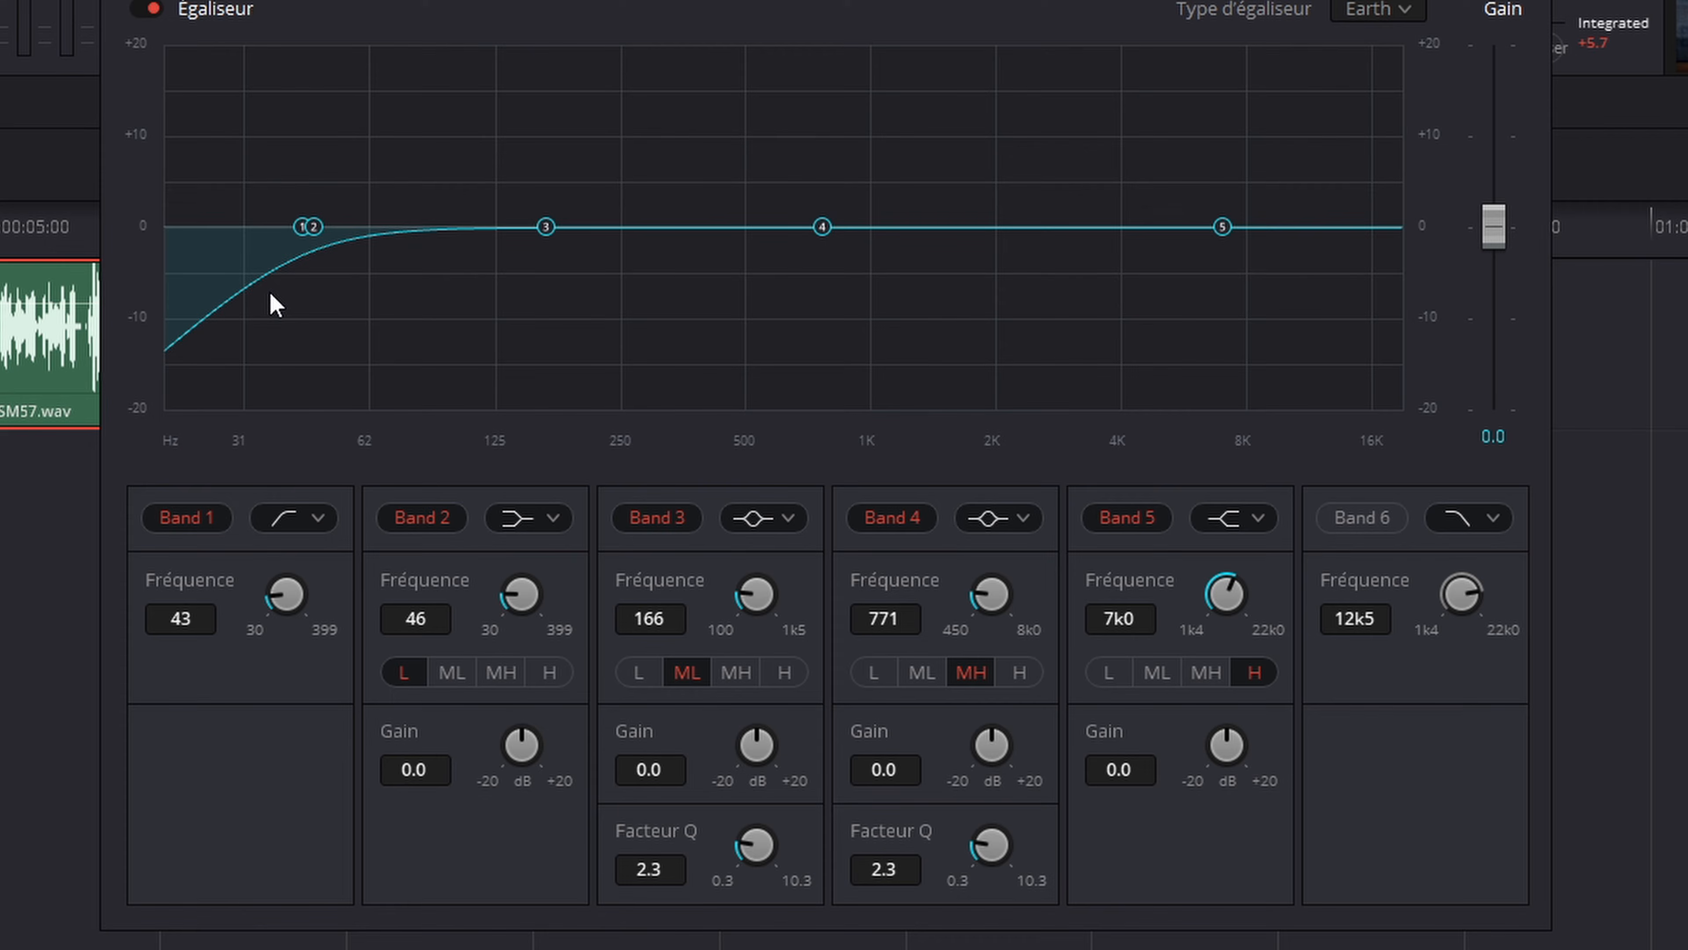
drag(279, 602, 392, 592)
drag(285, 592, 293, 594)
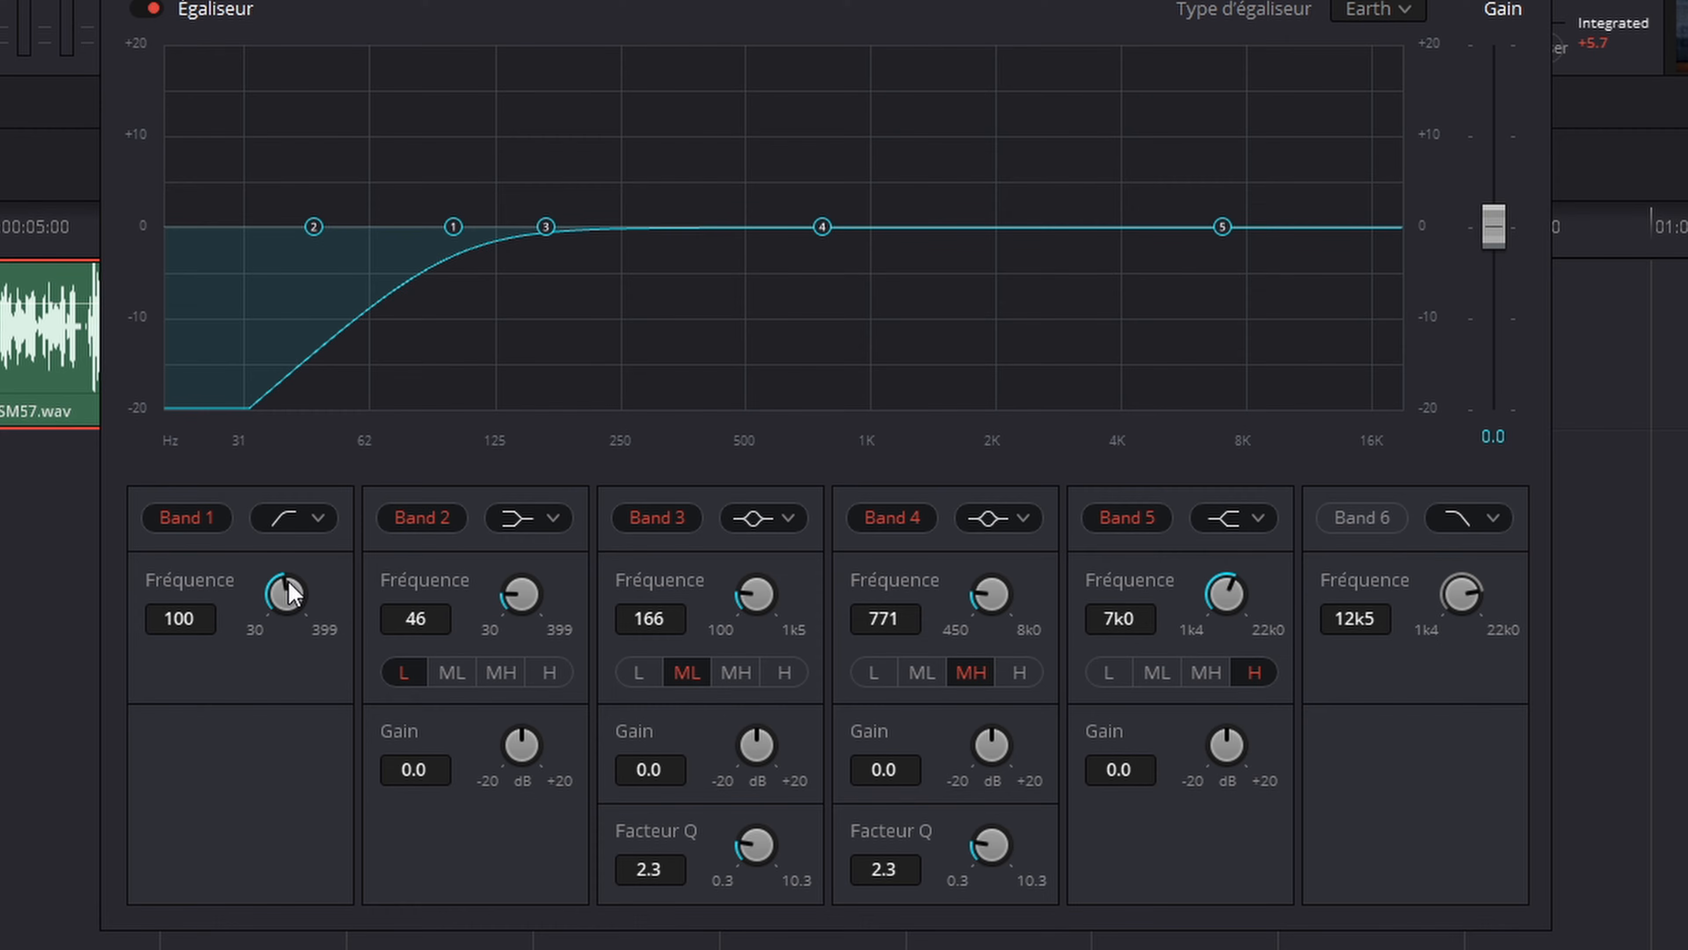
click(1370, 526)
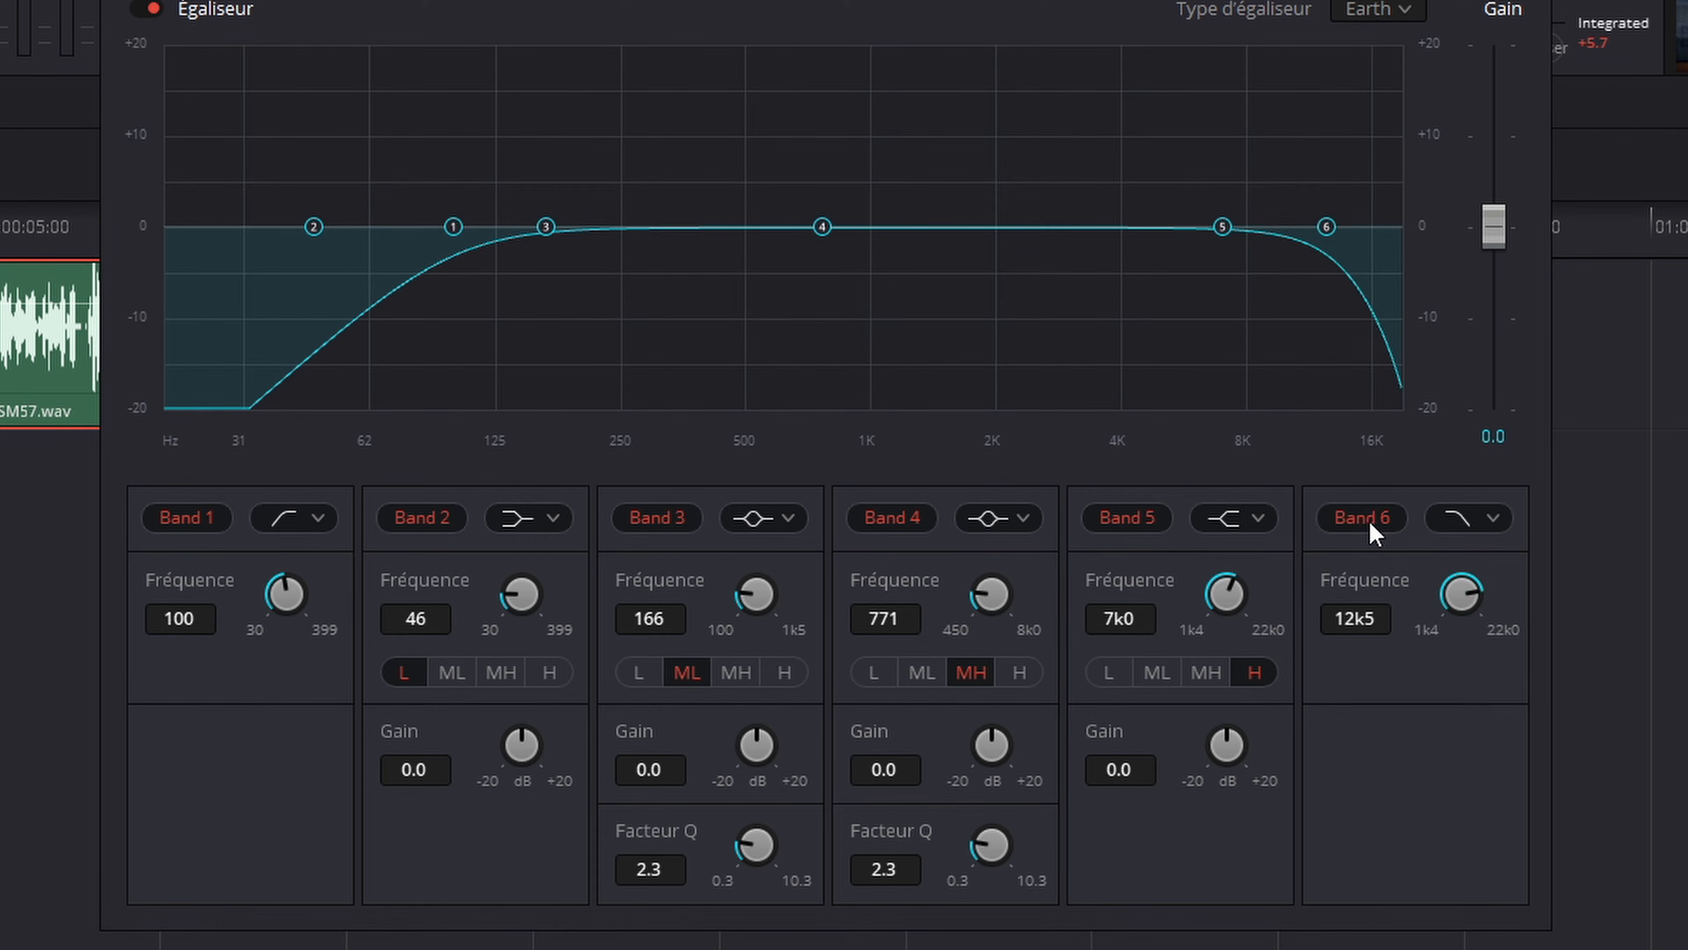
drag(1462, 593, 1501, 606)
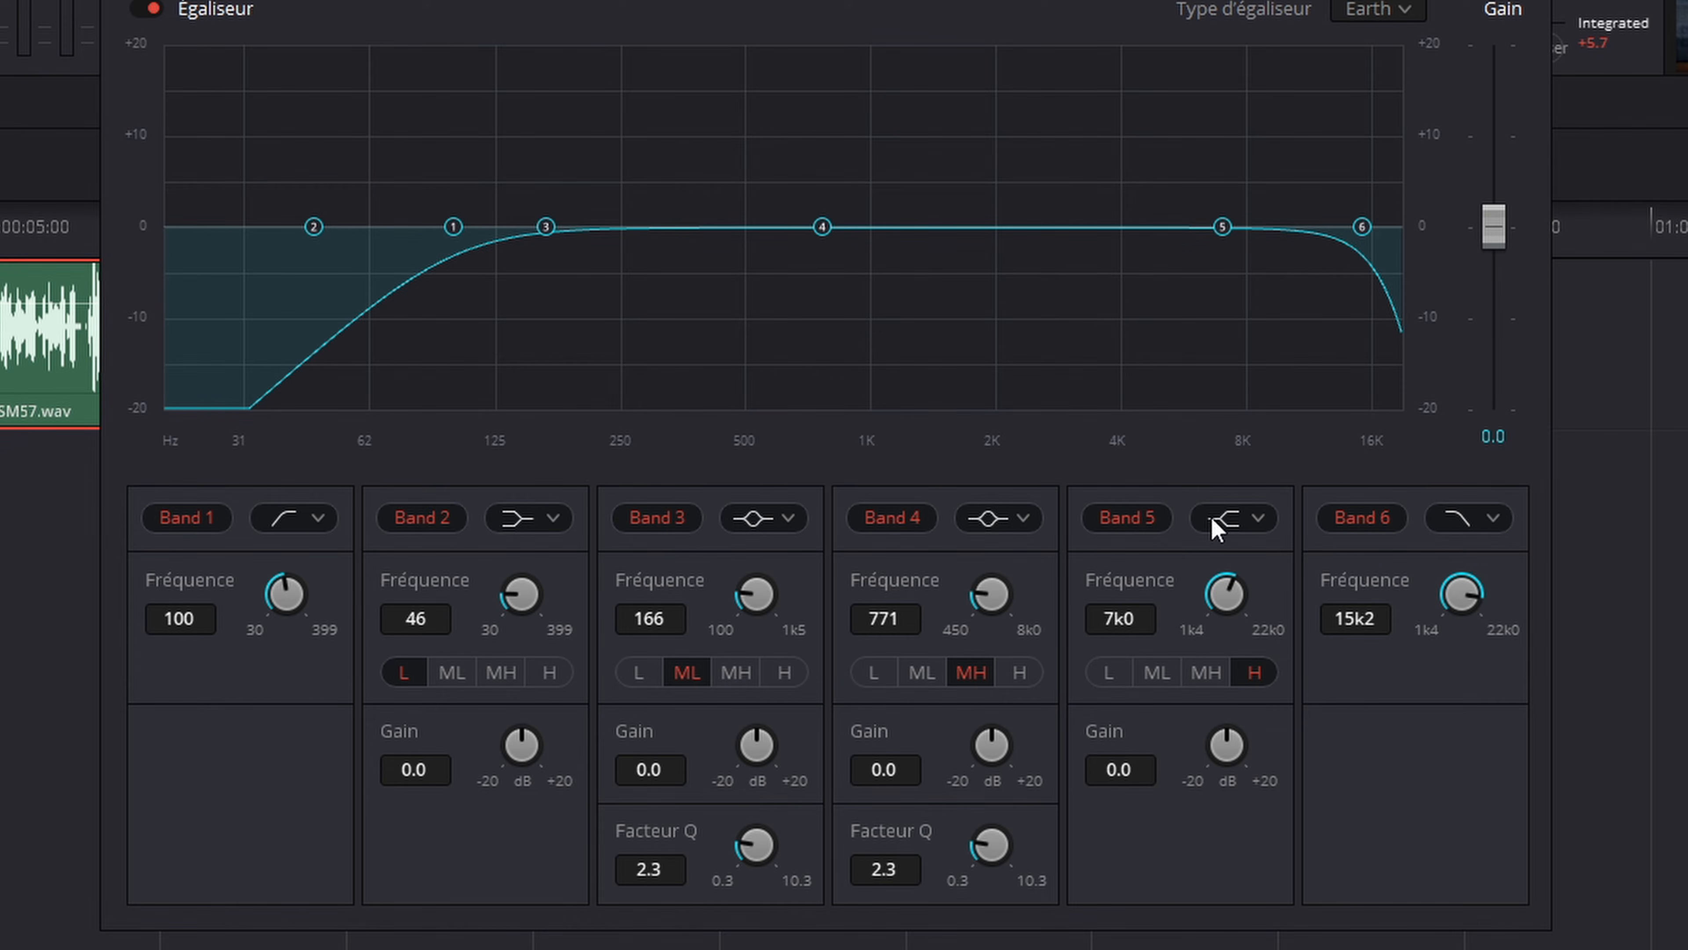
Step: Change Bands 2 and 5 to bell filters and try moving the Band 5 point up and down on the curve
click(555, 519)
click(539, 588)
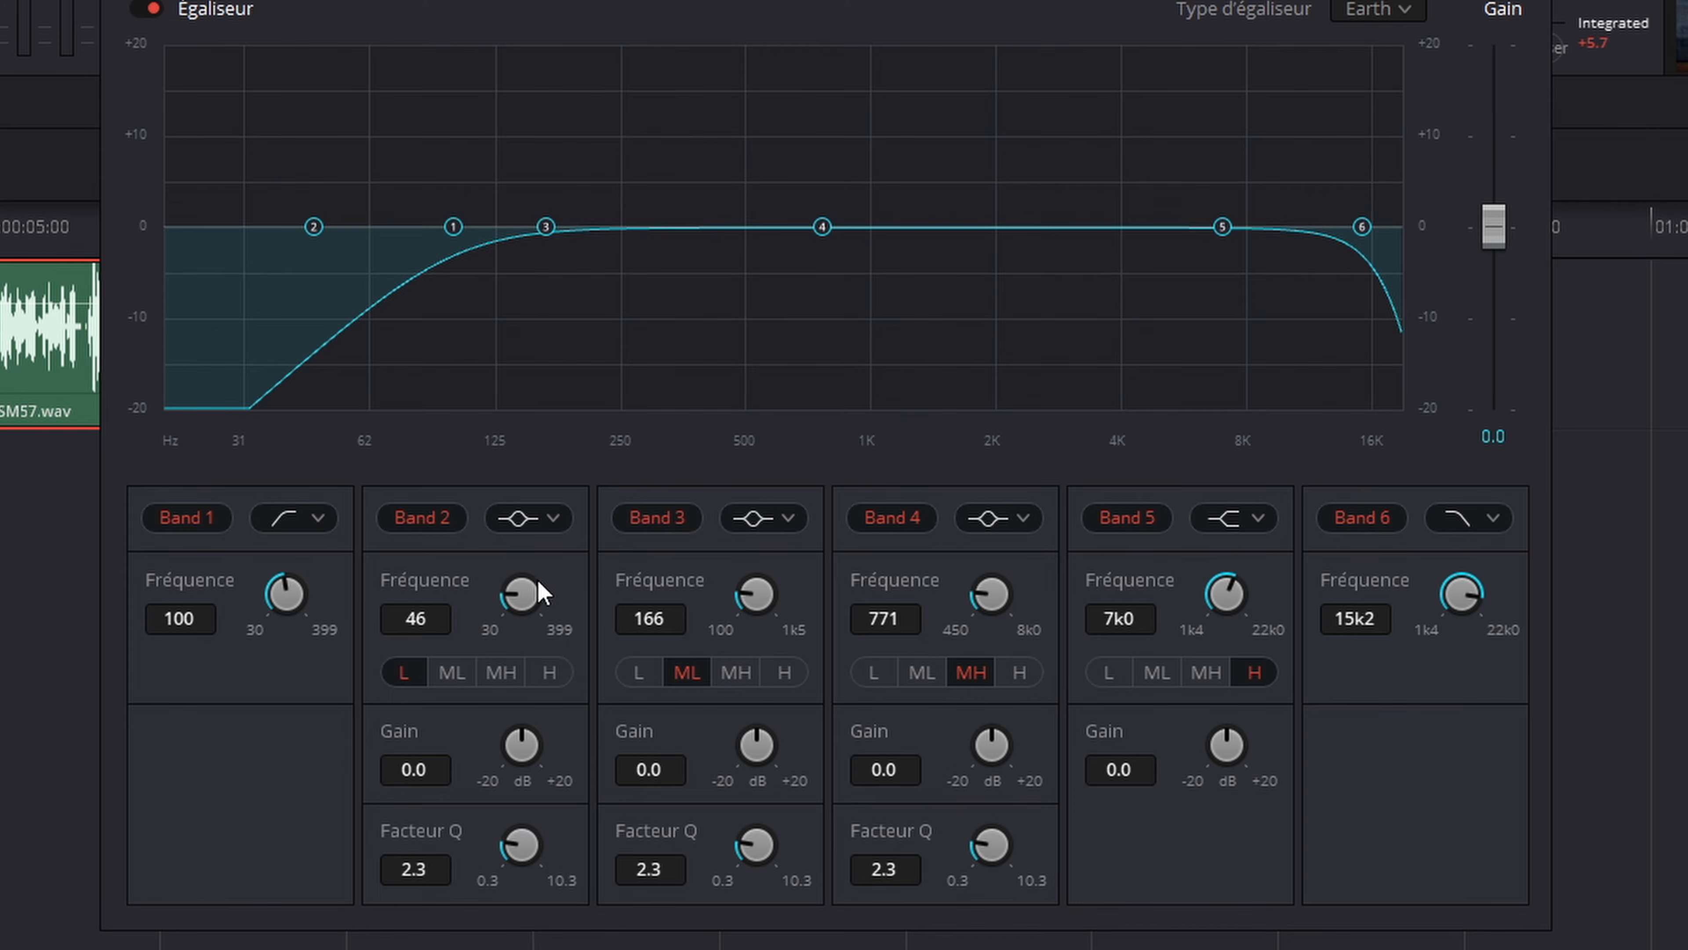
click(1270, 529)
click(1233, 585)
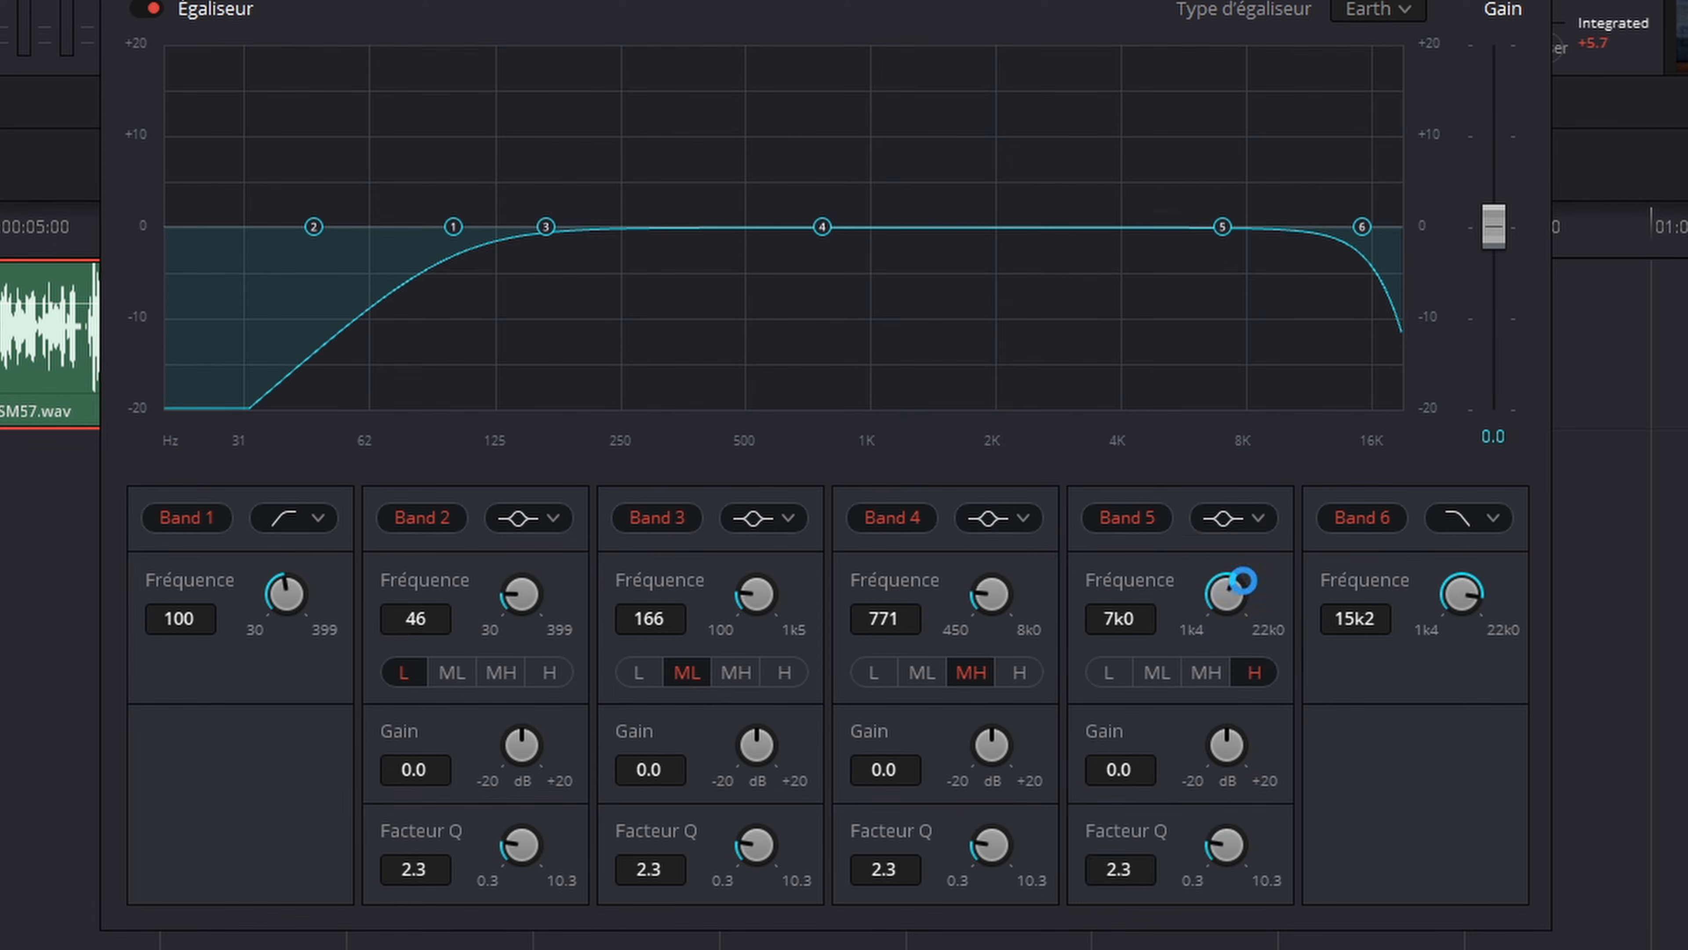
drag(1226, 229, 1203, 156)
drag(1206, 141, 1206, 227)
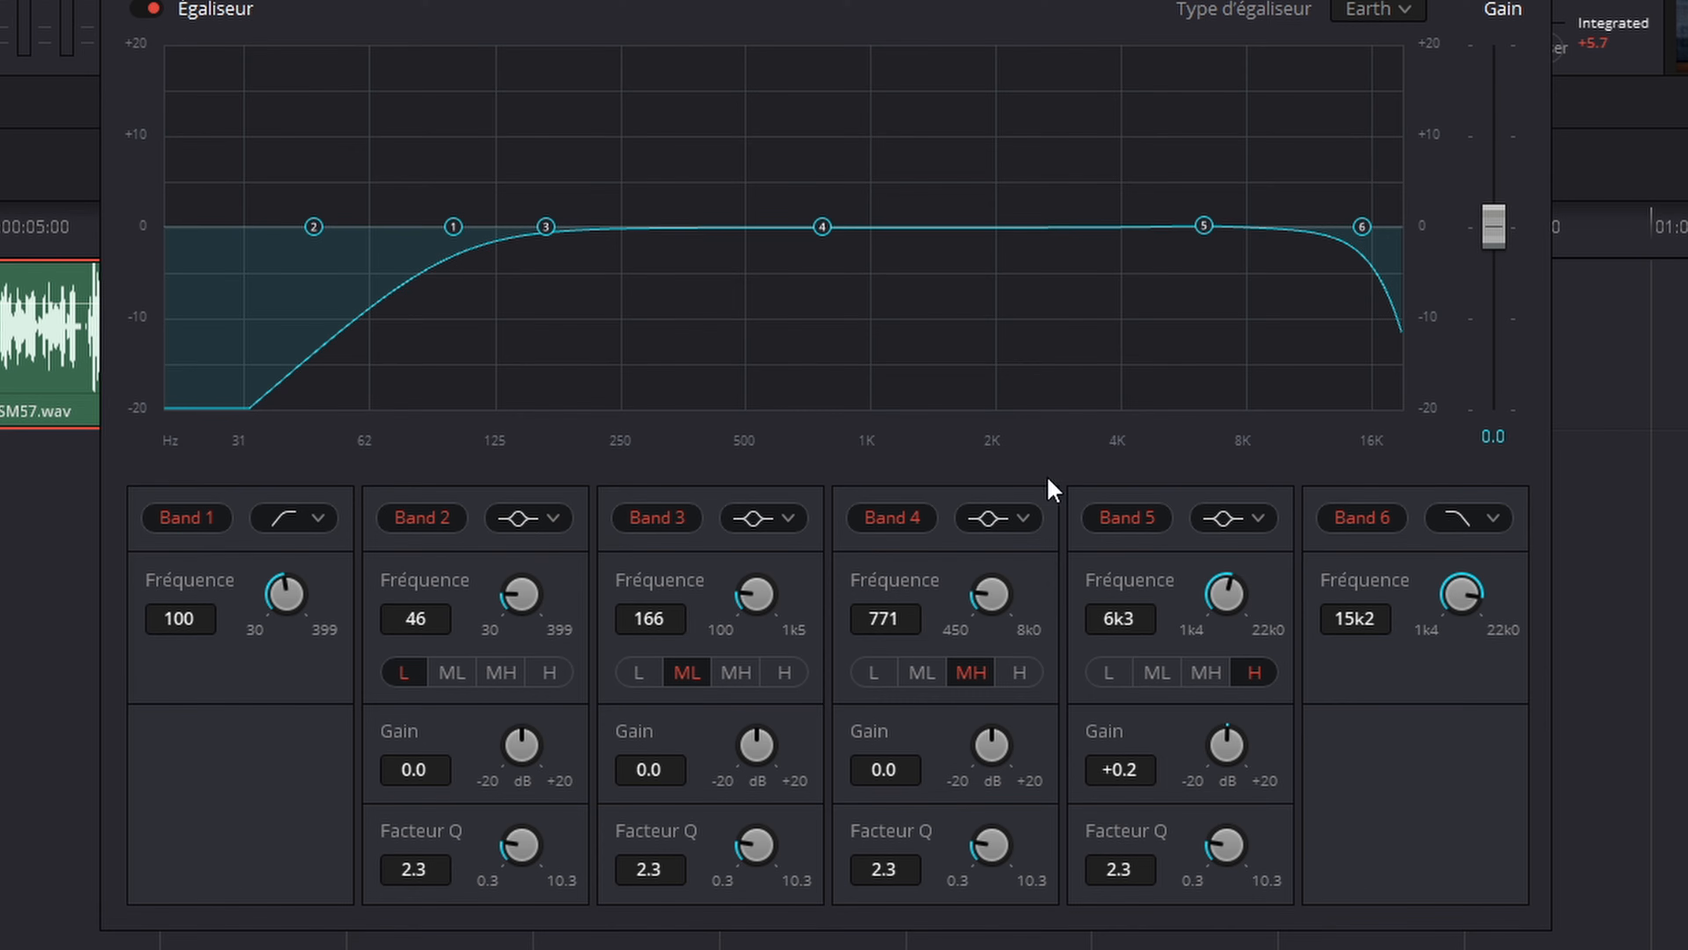
Step: Set the Q factor of Bands 2, 3, 4 and 5 to the maximum of 10.3
drag(1224, 844, 1672, 864)
drag(991, 844, 1522, 860)
drag(756, 844, 1329, 864)
drag(540, 828, 1123, 864)
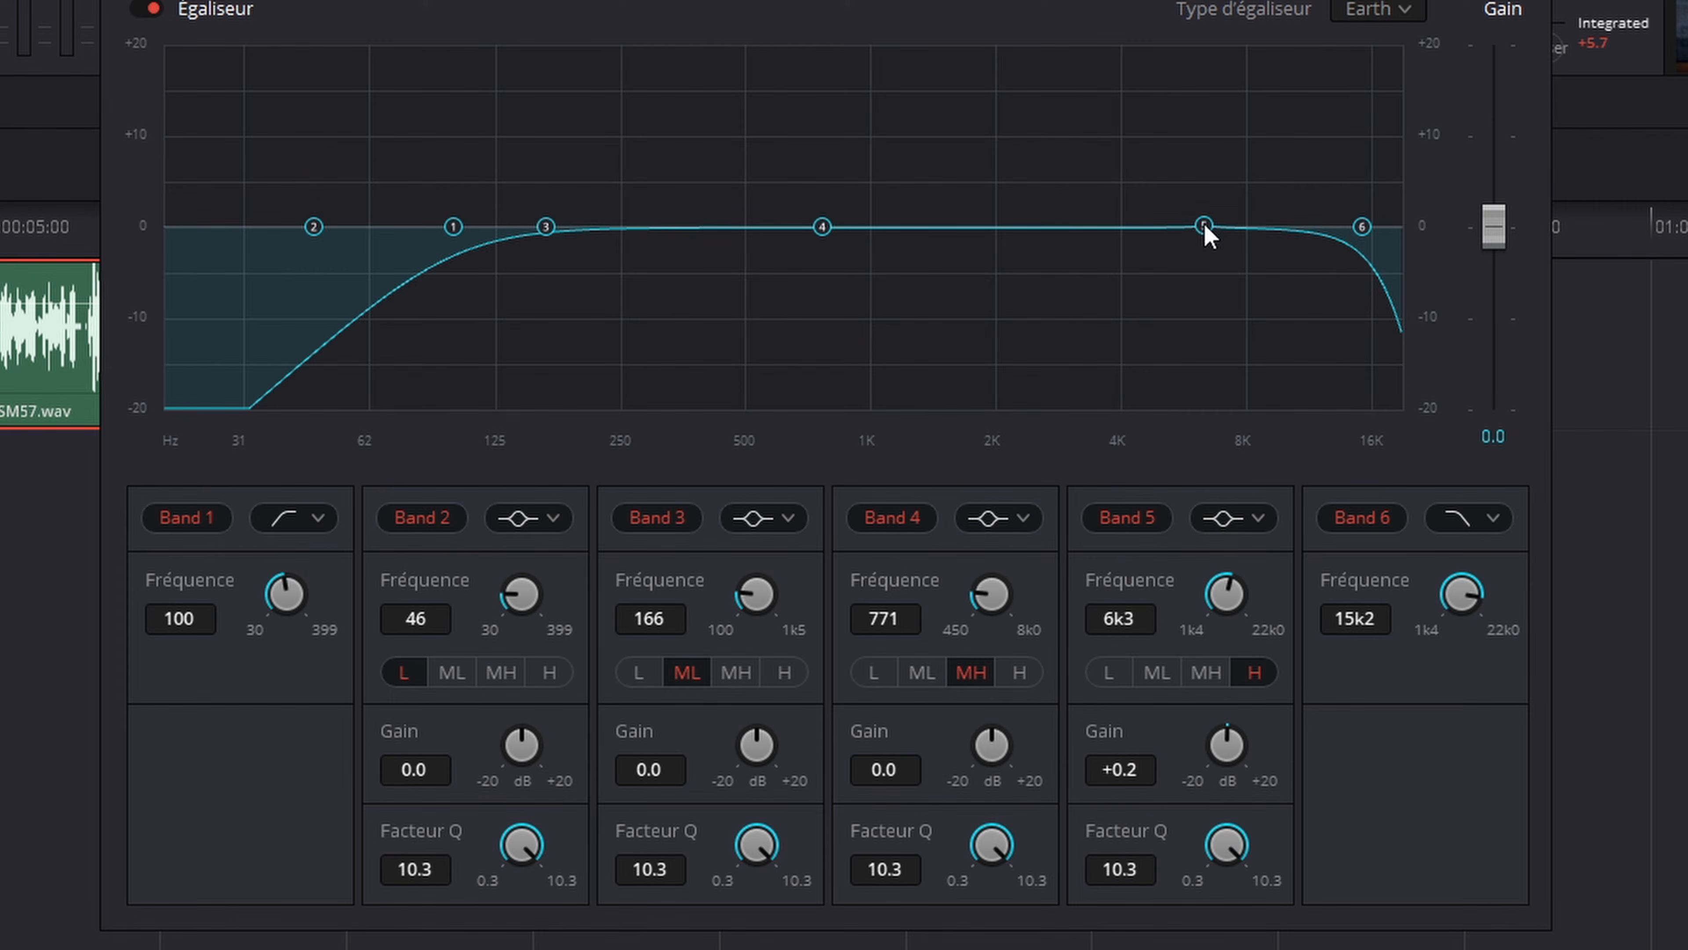
Step: Sweep Band 5 at +20 dB to about 4.5 kHz, then cut its gain to -9.3 dB
mouse_move(1206, 224)
mouse_down()
mouse_move(1218, 30)
mouse_move(1128, 30)
mouse_move(1242, 14)
mouse_move(1100, 6)
mouse_move(1182, 5)
mouse_move(1225, 106)
mouse_move(1215, 227)
mouse_up()
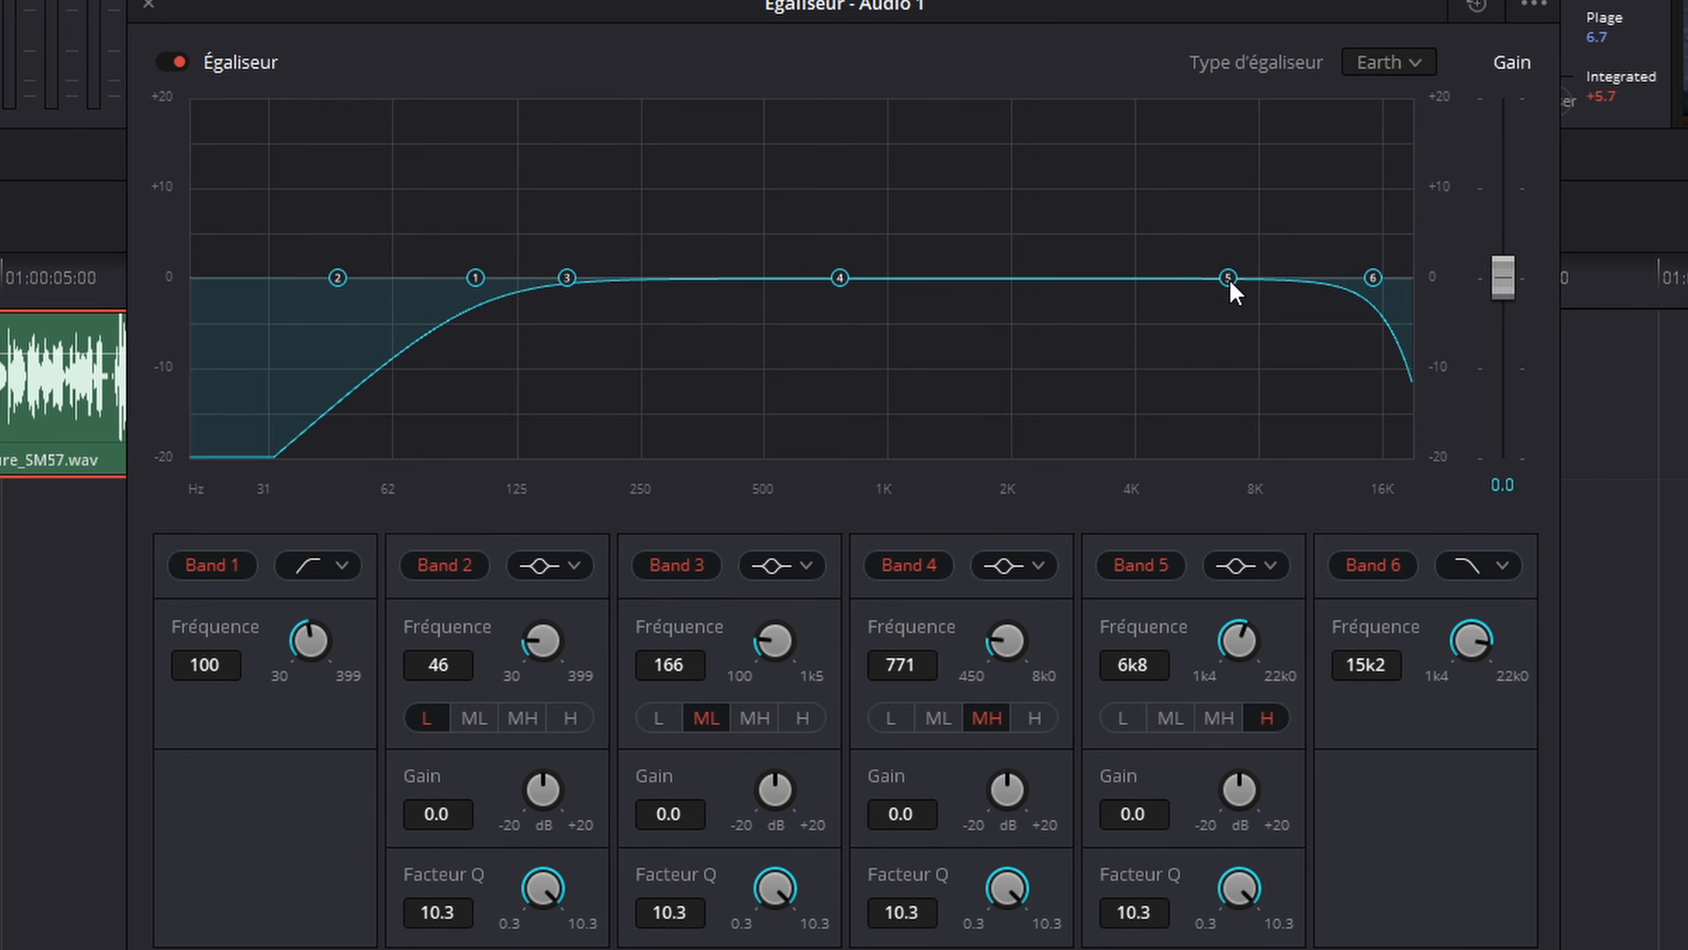
drag(1227, 280, 1174, 70)
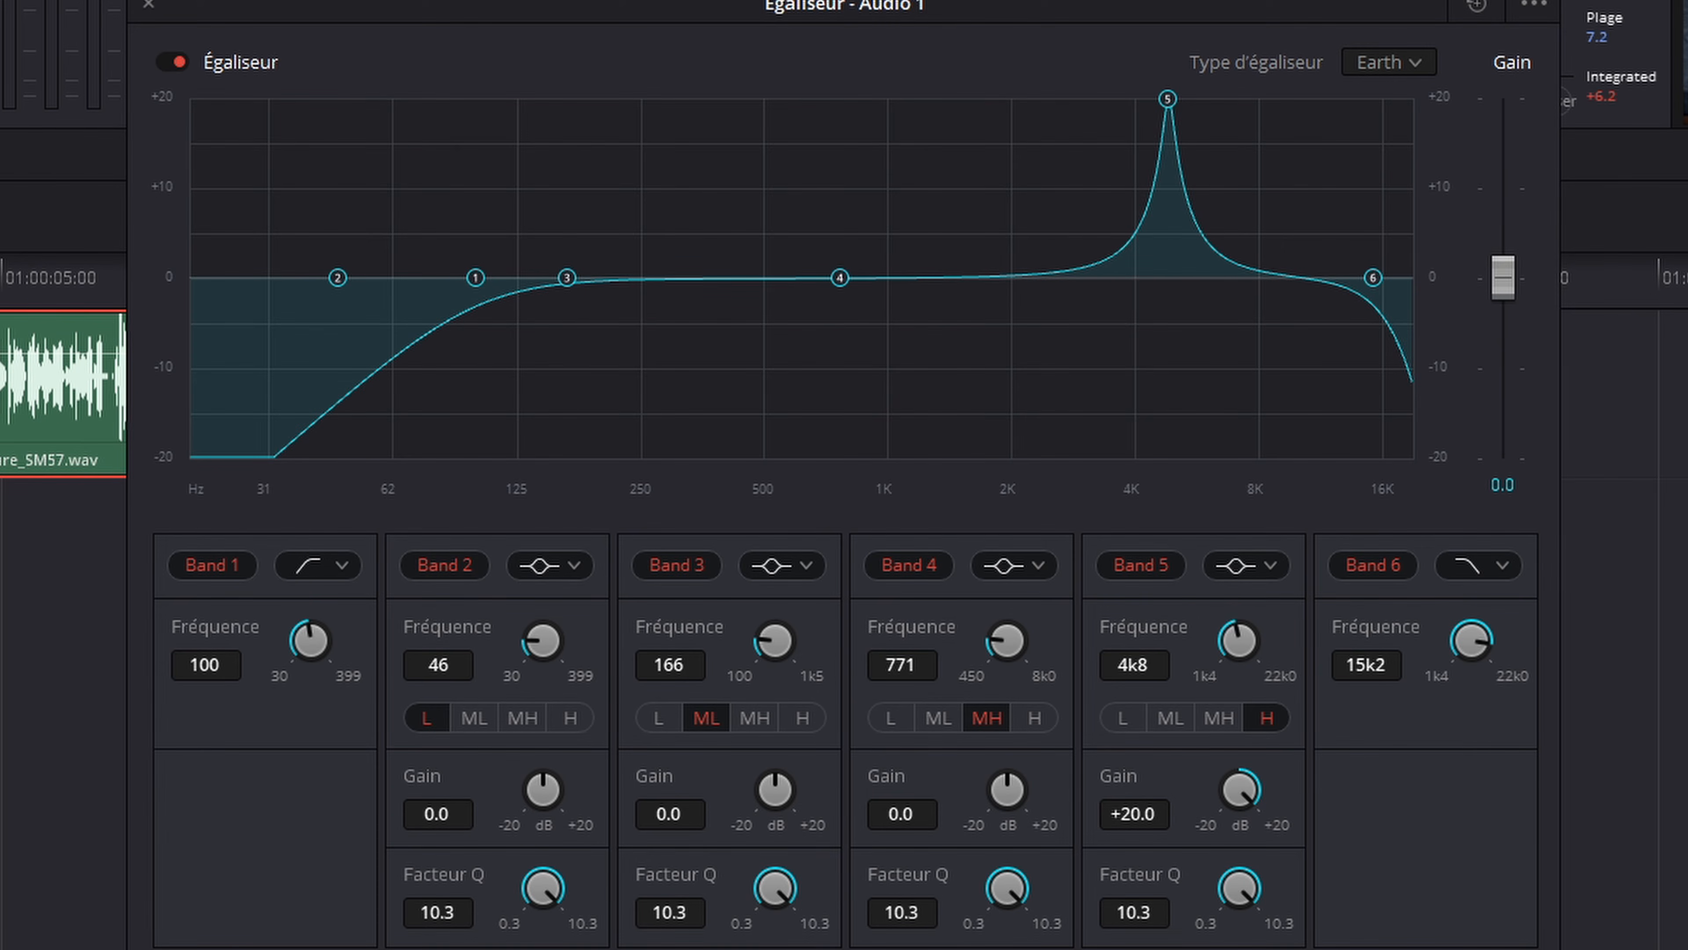
drag(1168, 100, 1159, 102)
drag(1243, 791, 907, 797)
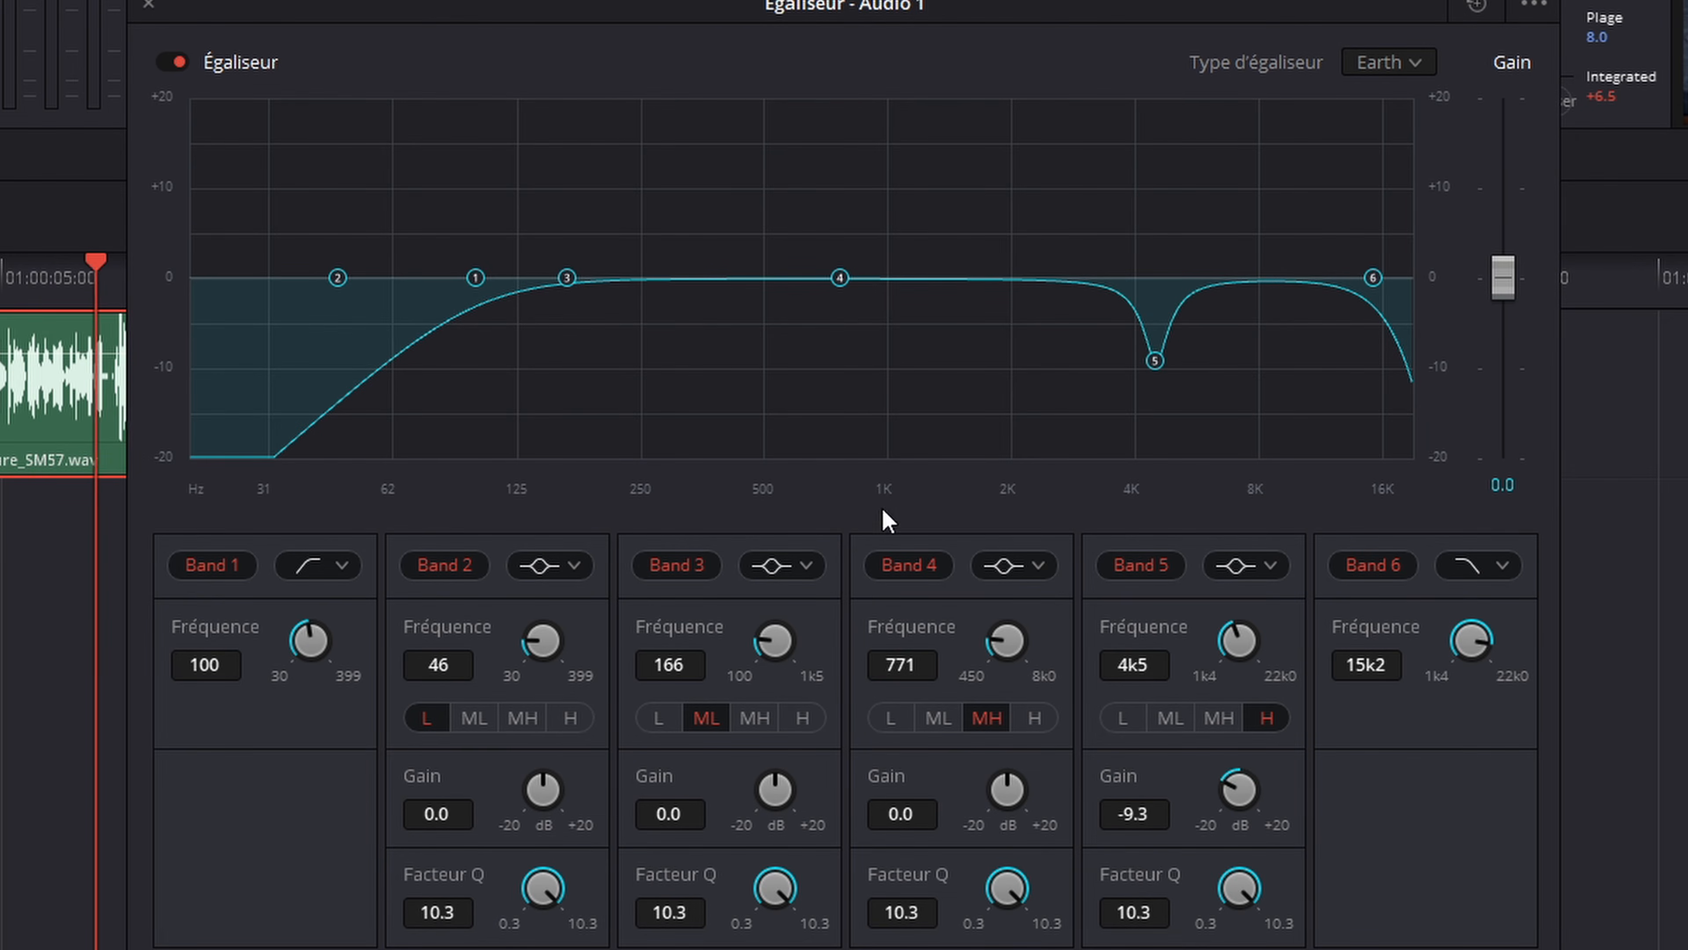
Step: Boost Band 4 and sweep it to about 1.1 kHz during playback, then cut its gain to -9.6 dB
drag(1008, 789, 916, 140)
drag(840, 100, 913, 80)
key(space)
drag(1008, 795, 678, 843)
Step: Boost Band 3 to +20 dB, sweep it to about 407 Hz, then cut its gain to -9.7 dB
drag(762, 781, 1255, 792)
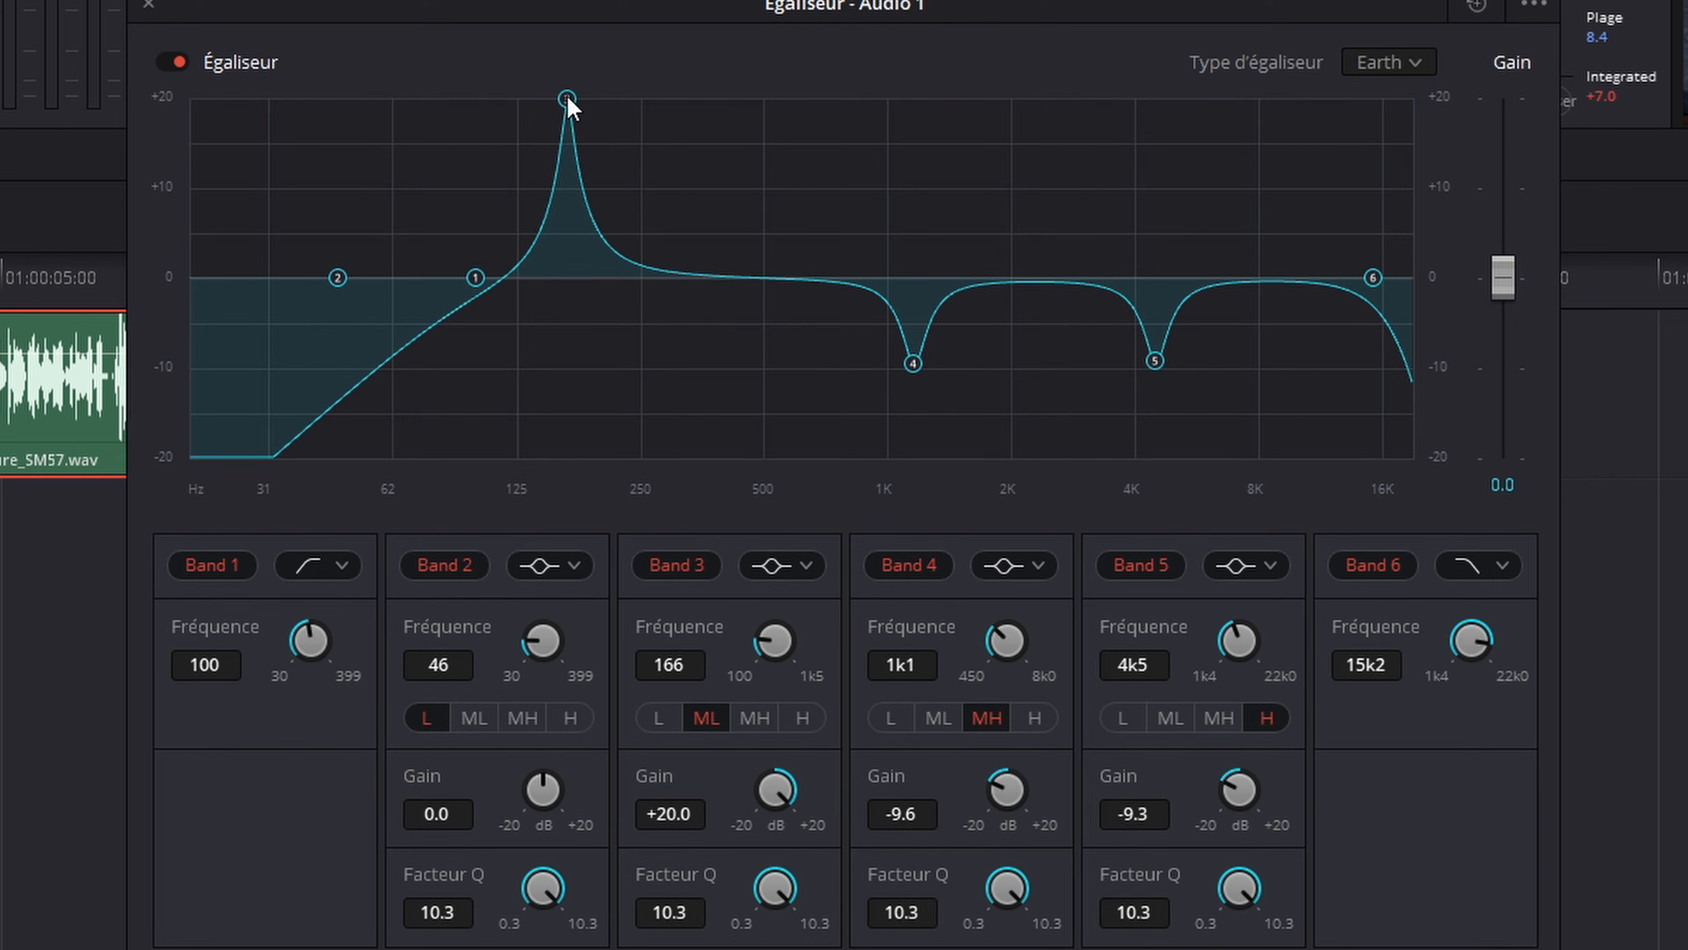
drag(566, 99, 726, 99)
drag(771, 801, 445, 898)
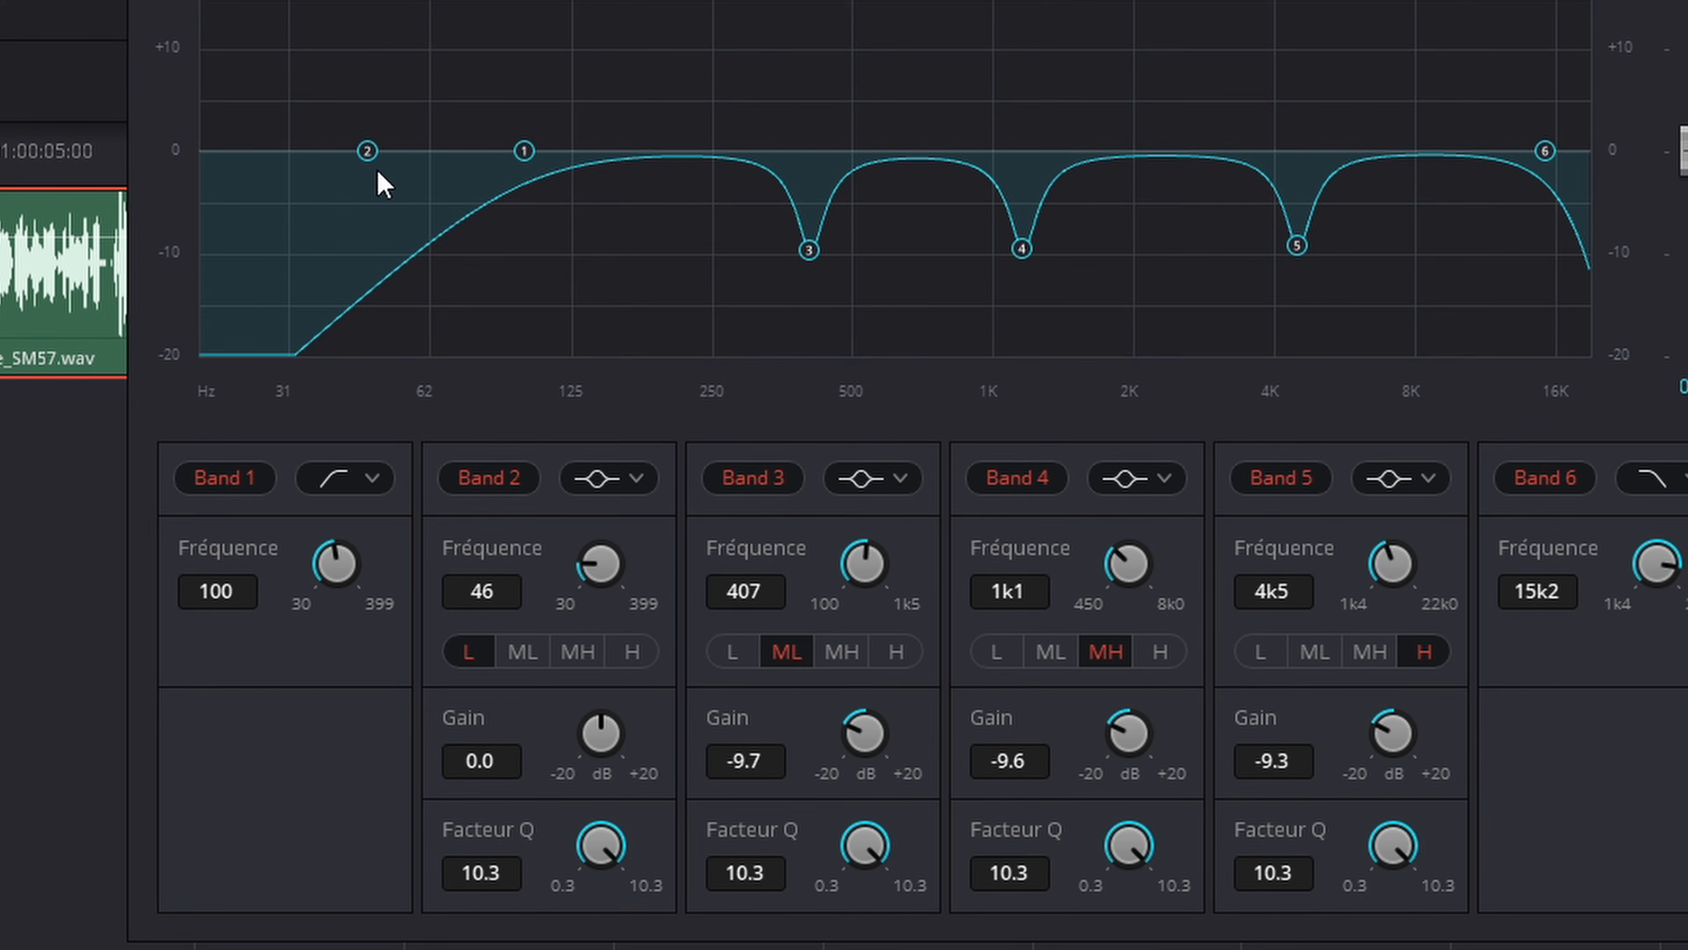
Step: Move Band 2 to about 176 Hz with a +4.6 dB gain and widen it with a Q factor of 0.3
drag(373, 156, 643, 125)
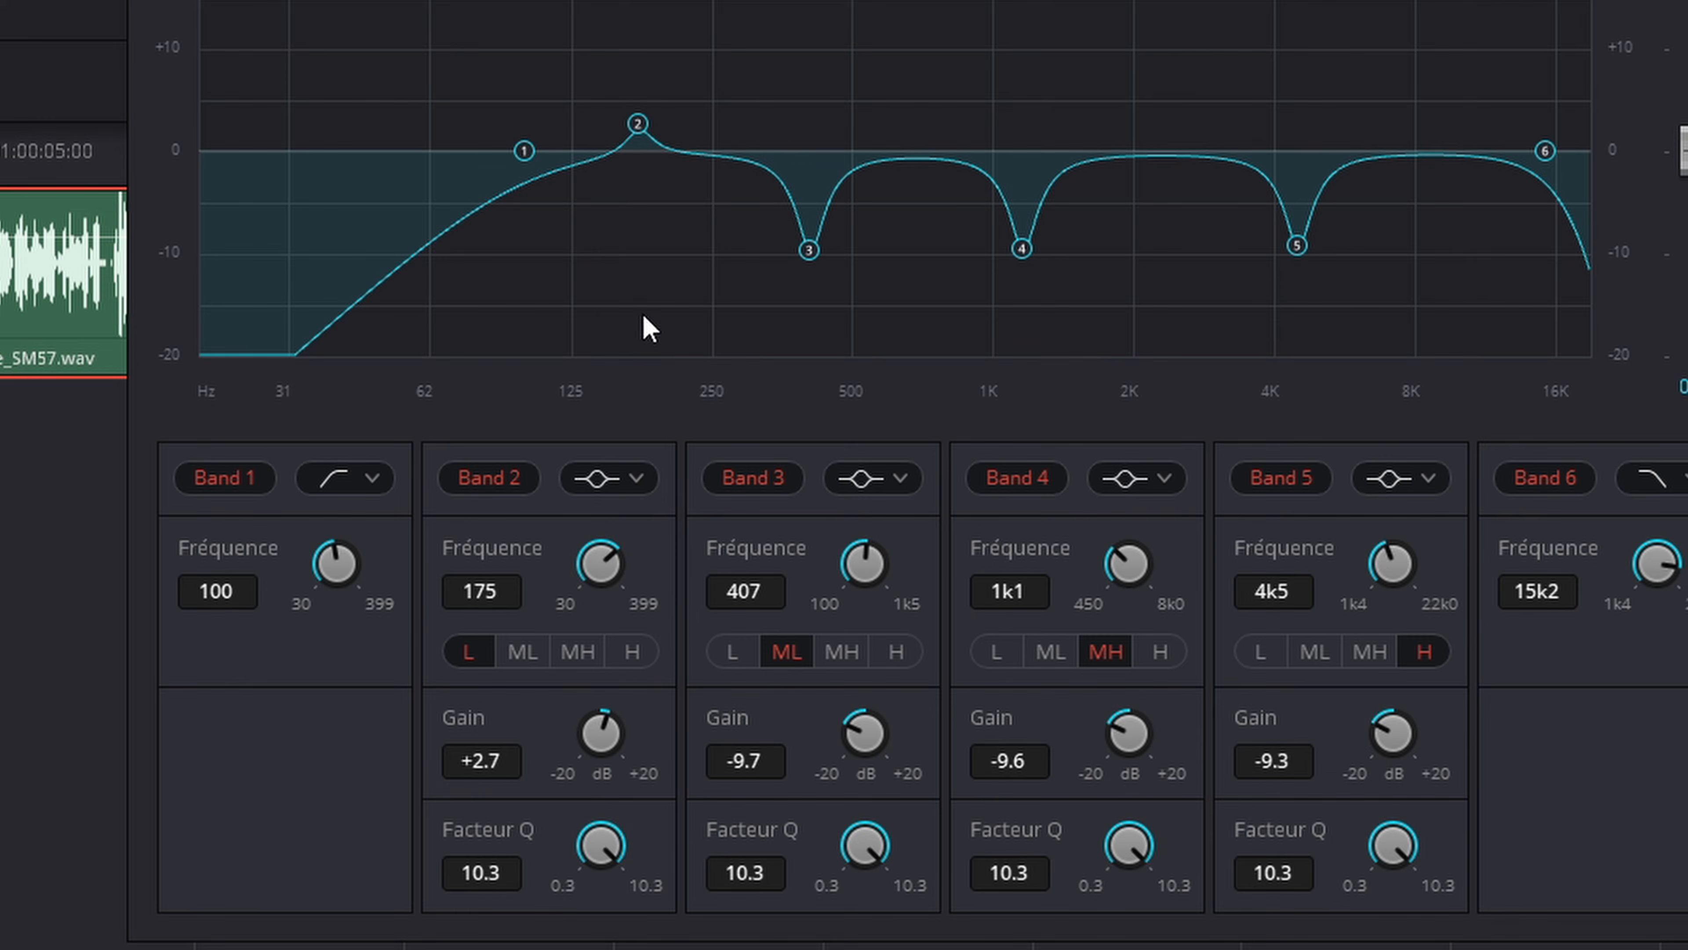
drag(601, 864, 159, 944)
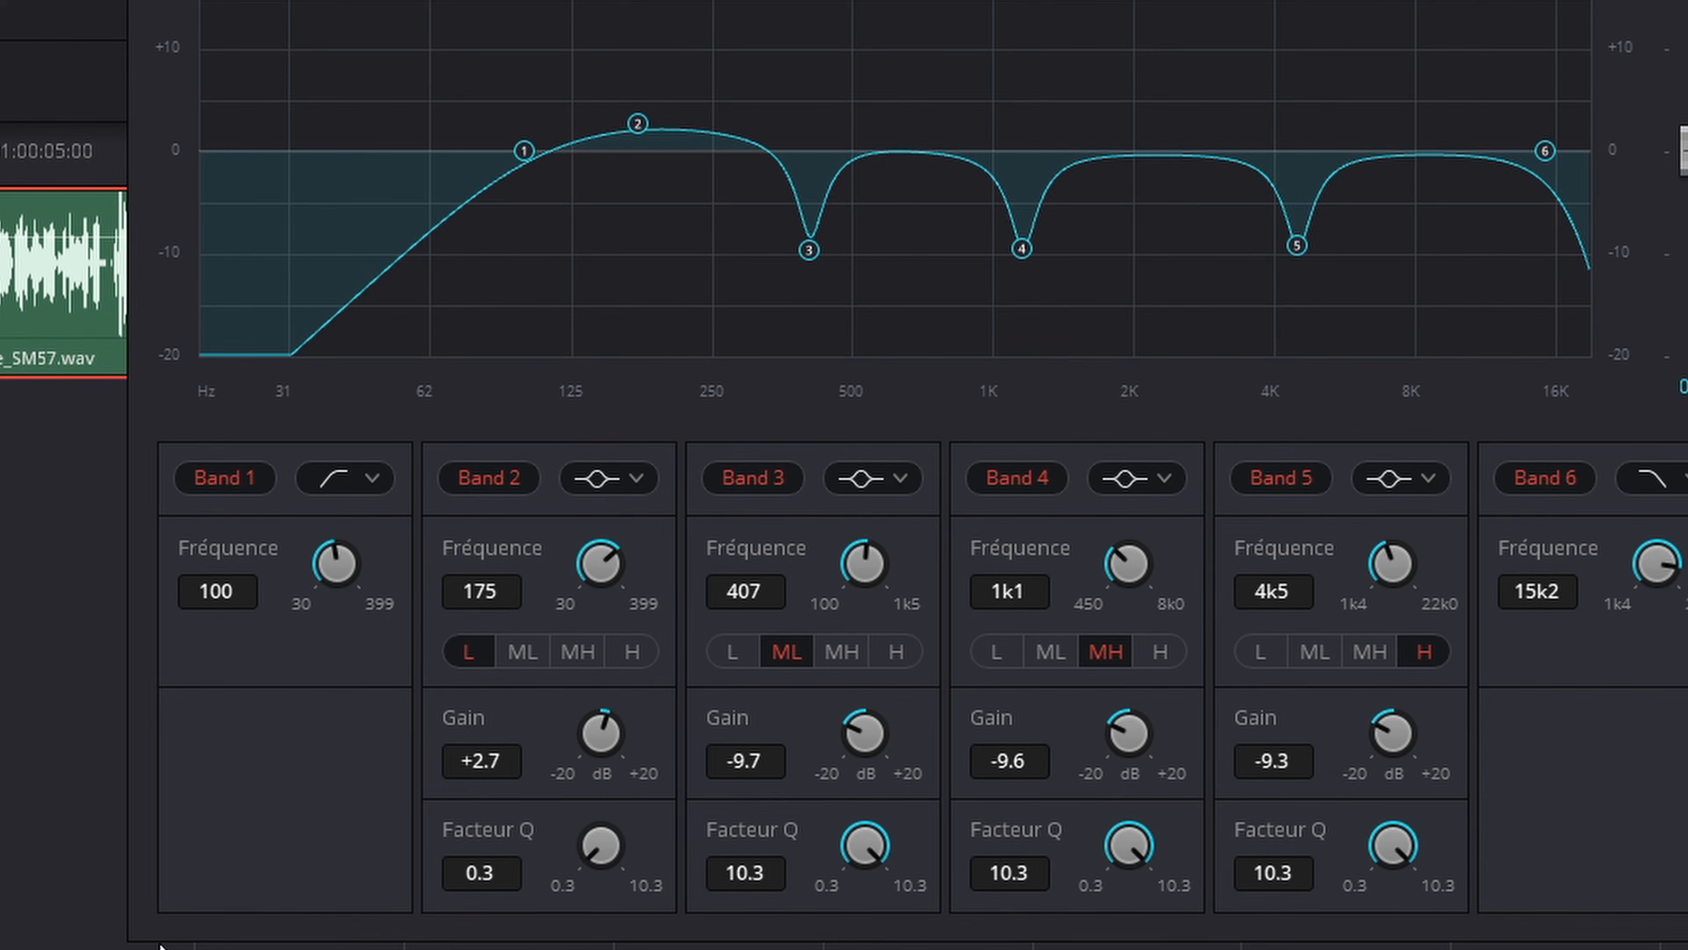
mouse_move(643, 128)
mouse_down()
mouse_move(652, 6)
mouse_move(656, 102)
mouse_move(586, 113)
mouse_move(513, 58)
mouse_move(639, 113)
mouse_move(677, 106)
mouse_move(649, 110)
mouse_up()
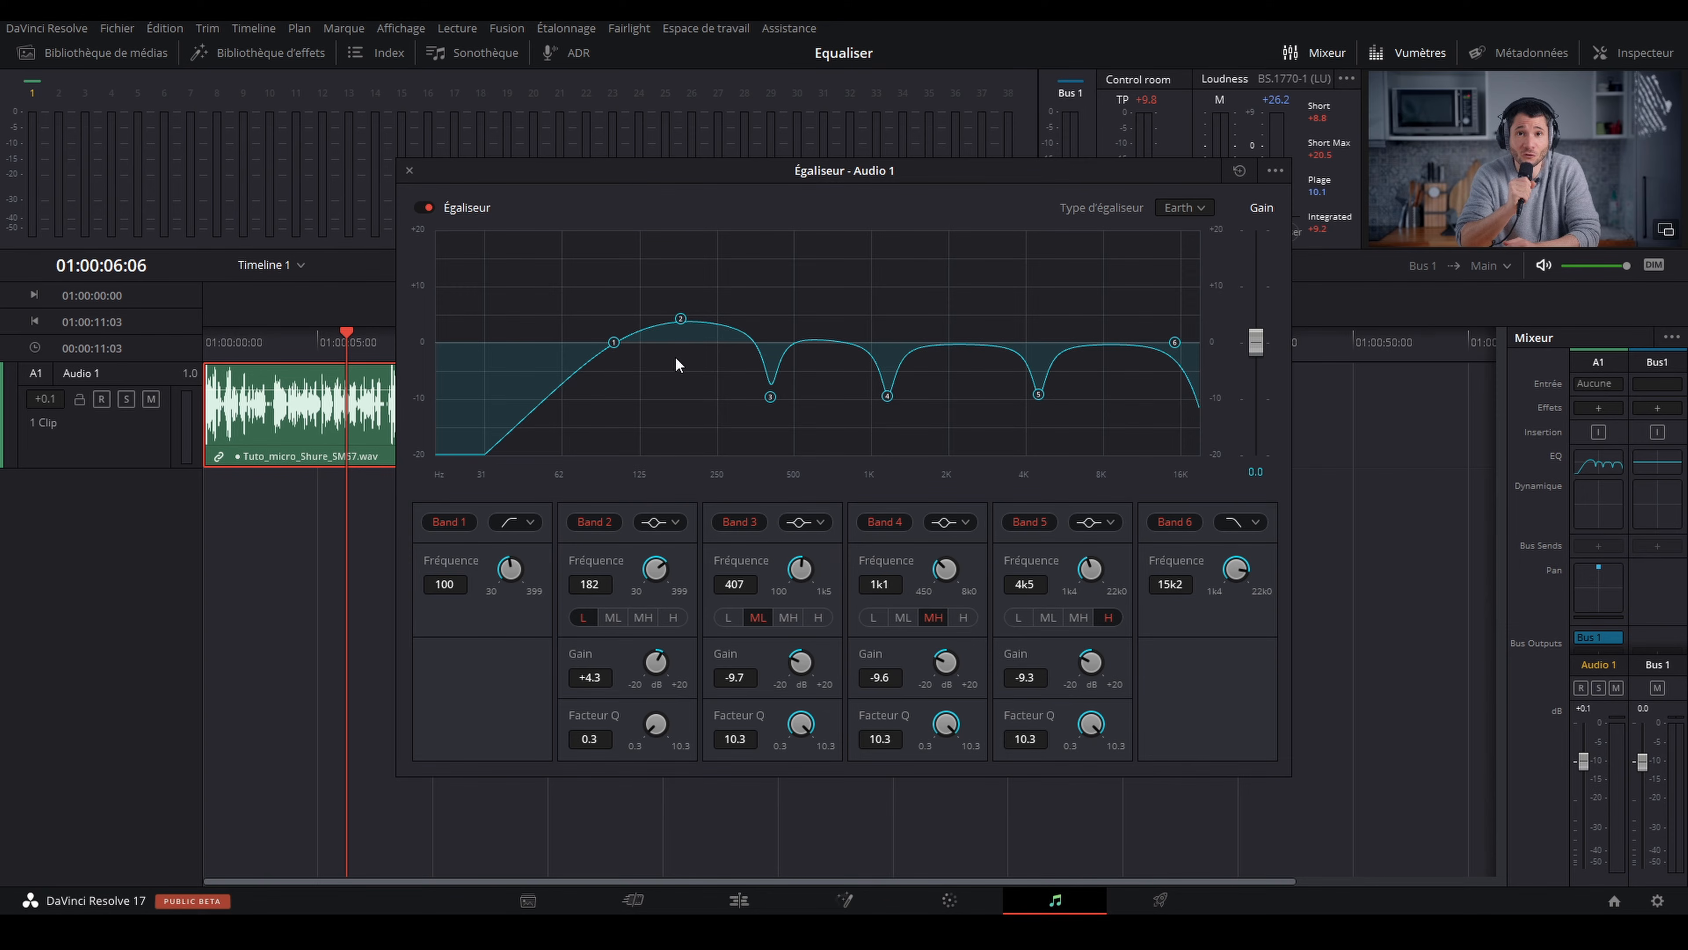
mouse_move(680, 319)
mouse_down()
mouse_move(679, 393)
mouse_move(677, 318)
mouse_up()
Step: Play the equalized voice from near the start of the clip and save the project
click(245, 340)
key(space)
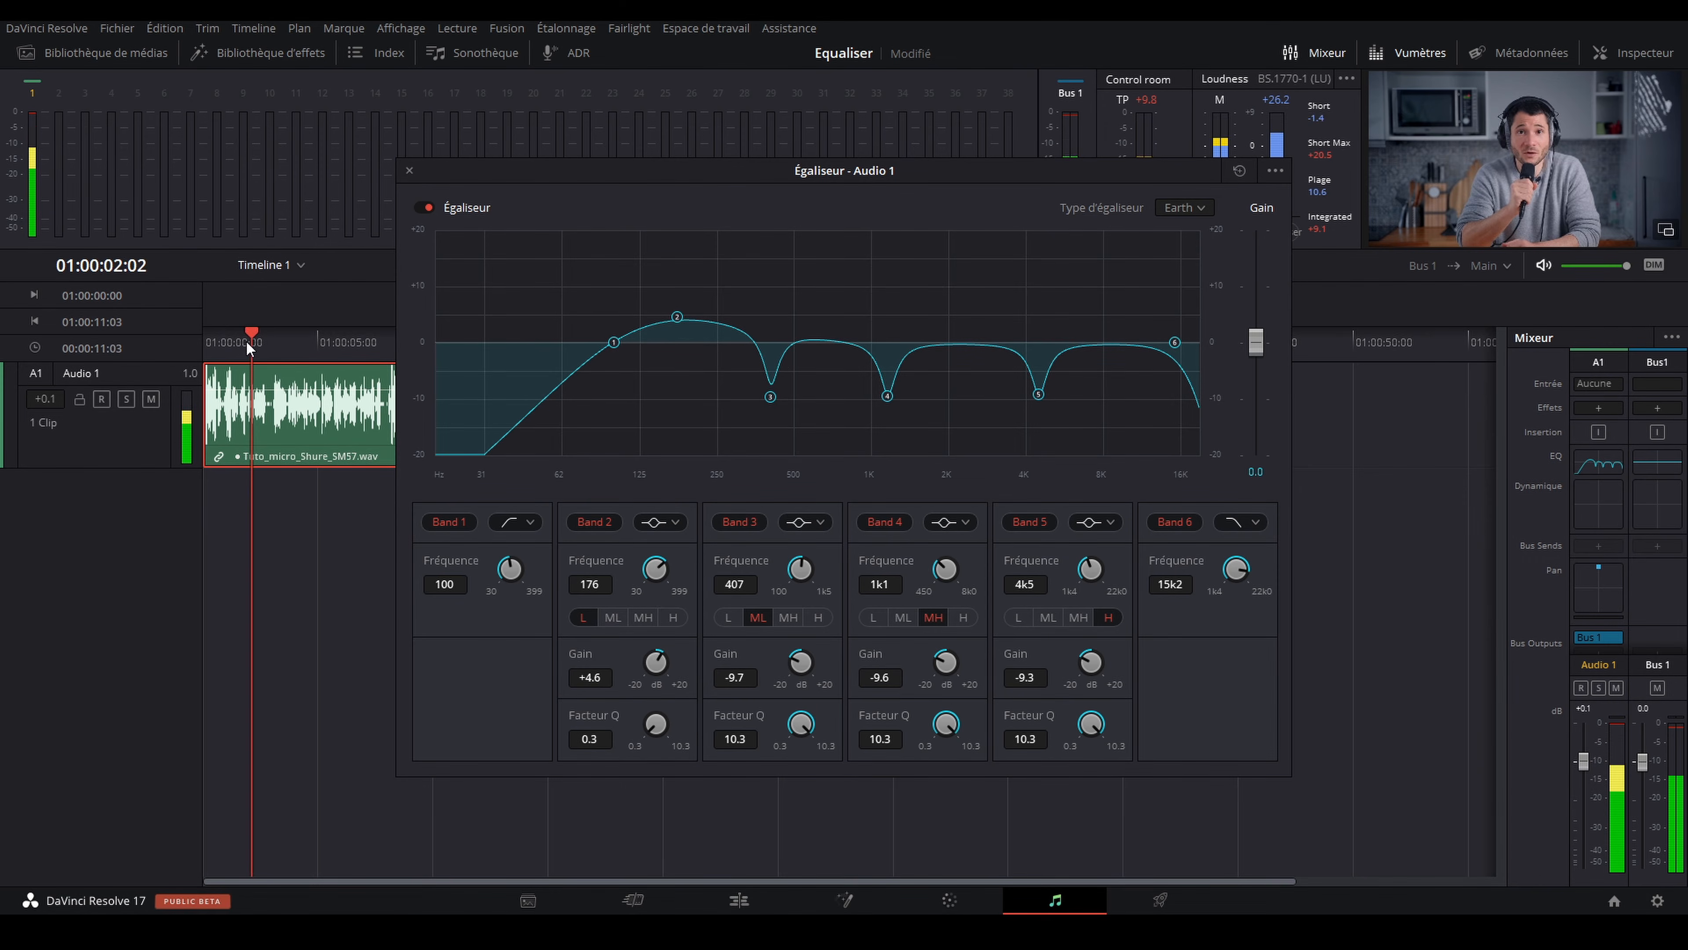
key(ctrl+s)
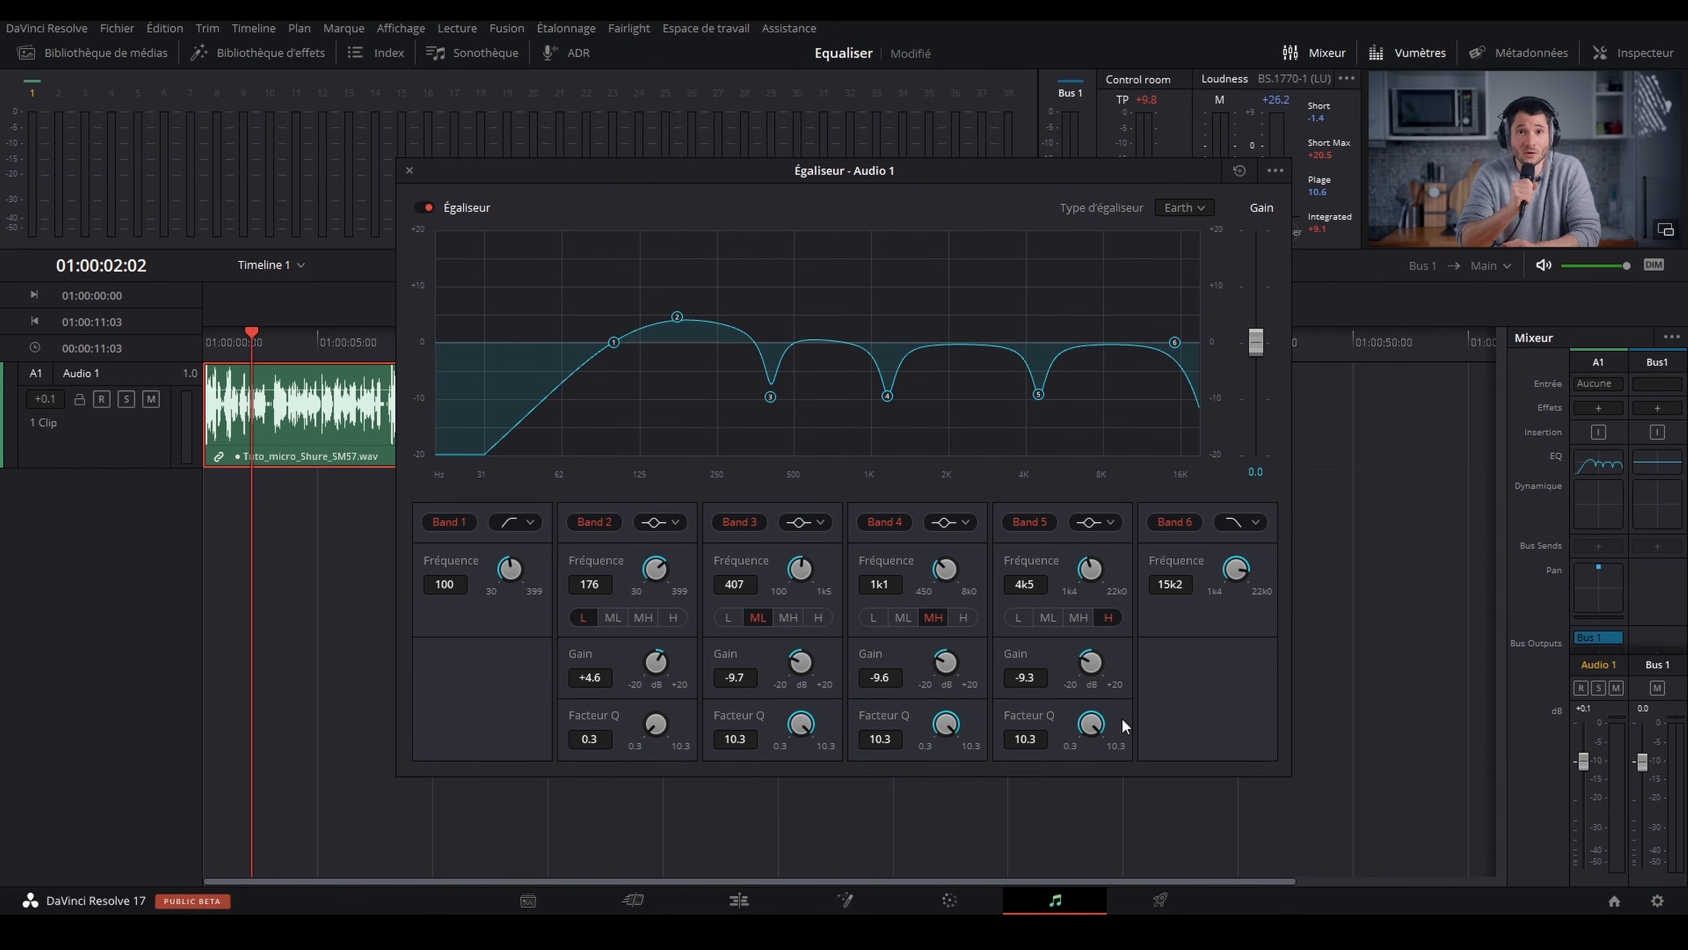
Step: Compare the voice from the timeline start with the equalizer bypassed and active, then leave the equalizer enabled
mouse_move(1095, 724)
mouse_down()
mouse_move(1064, 722)
mouse_move(1102, 732)
mouse_up()
key(Home)
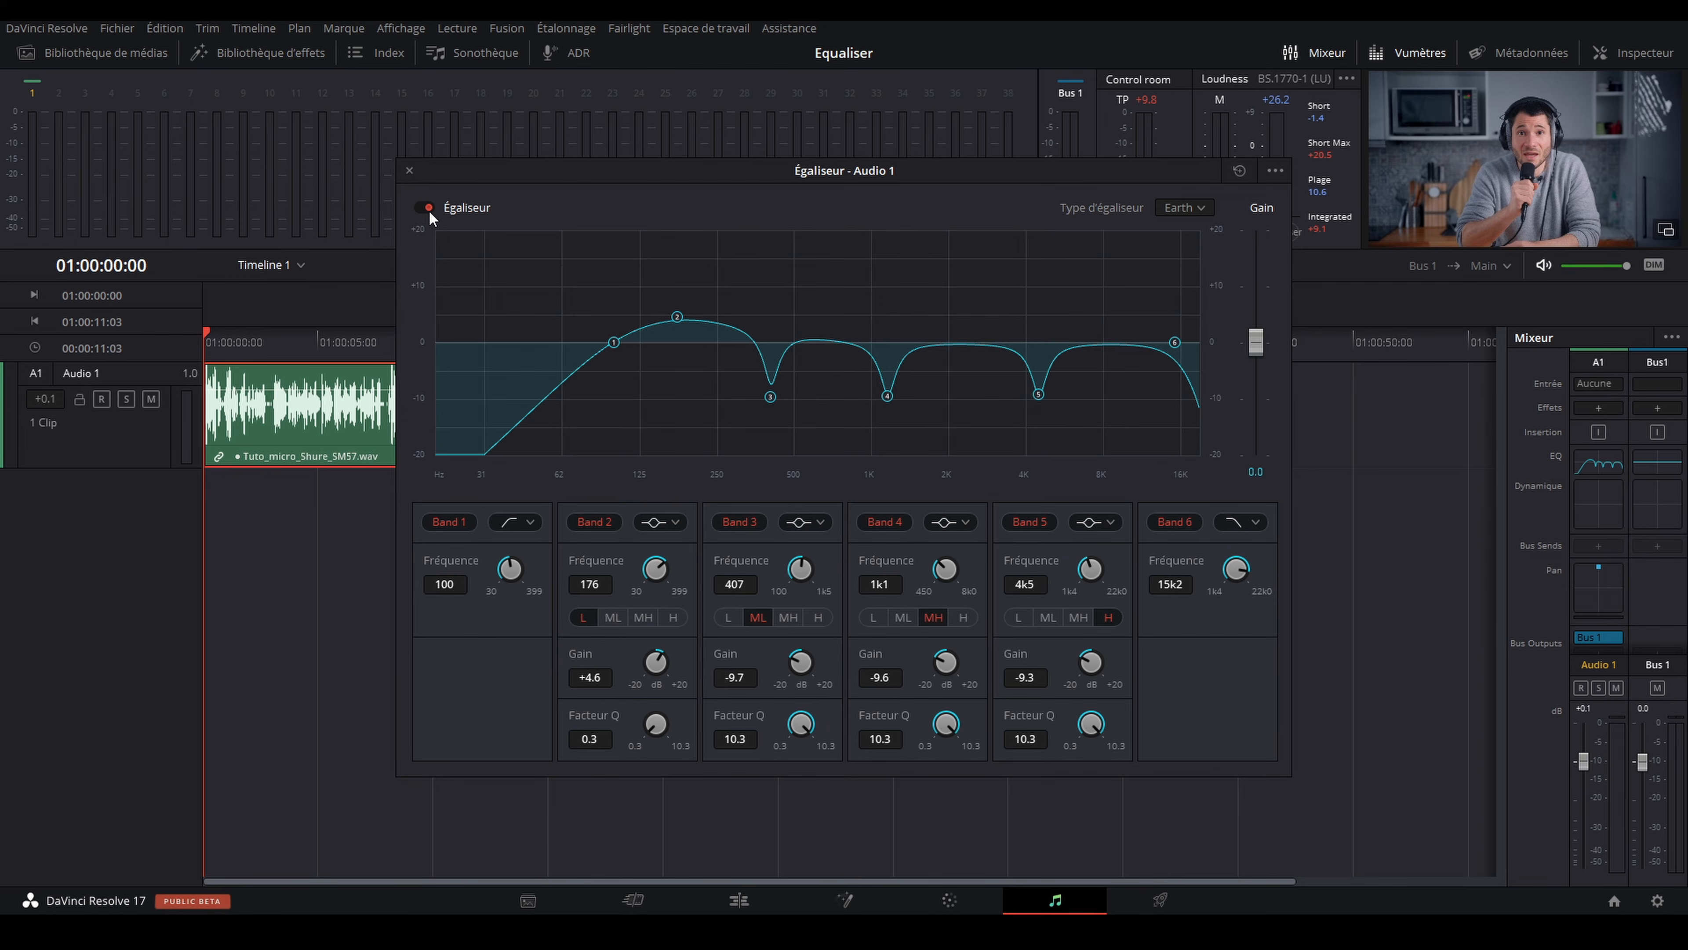
click(427, 208)
key(space)
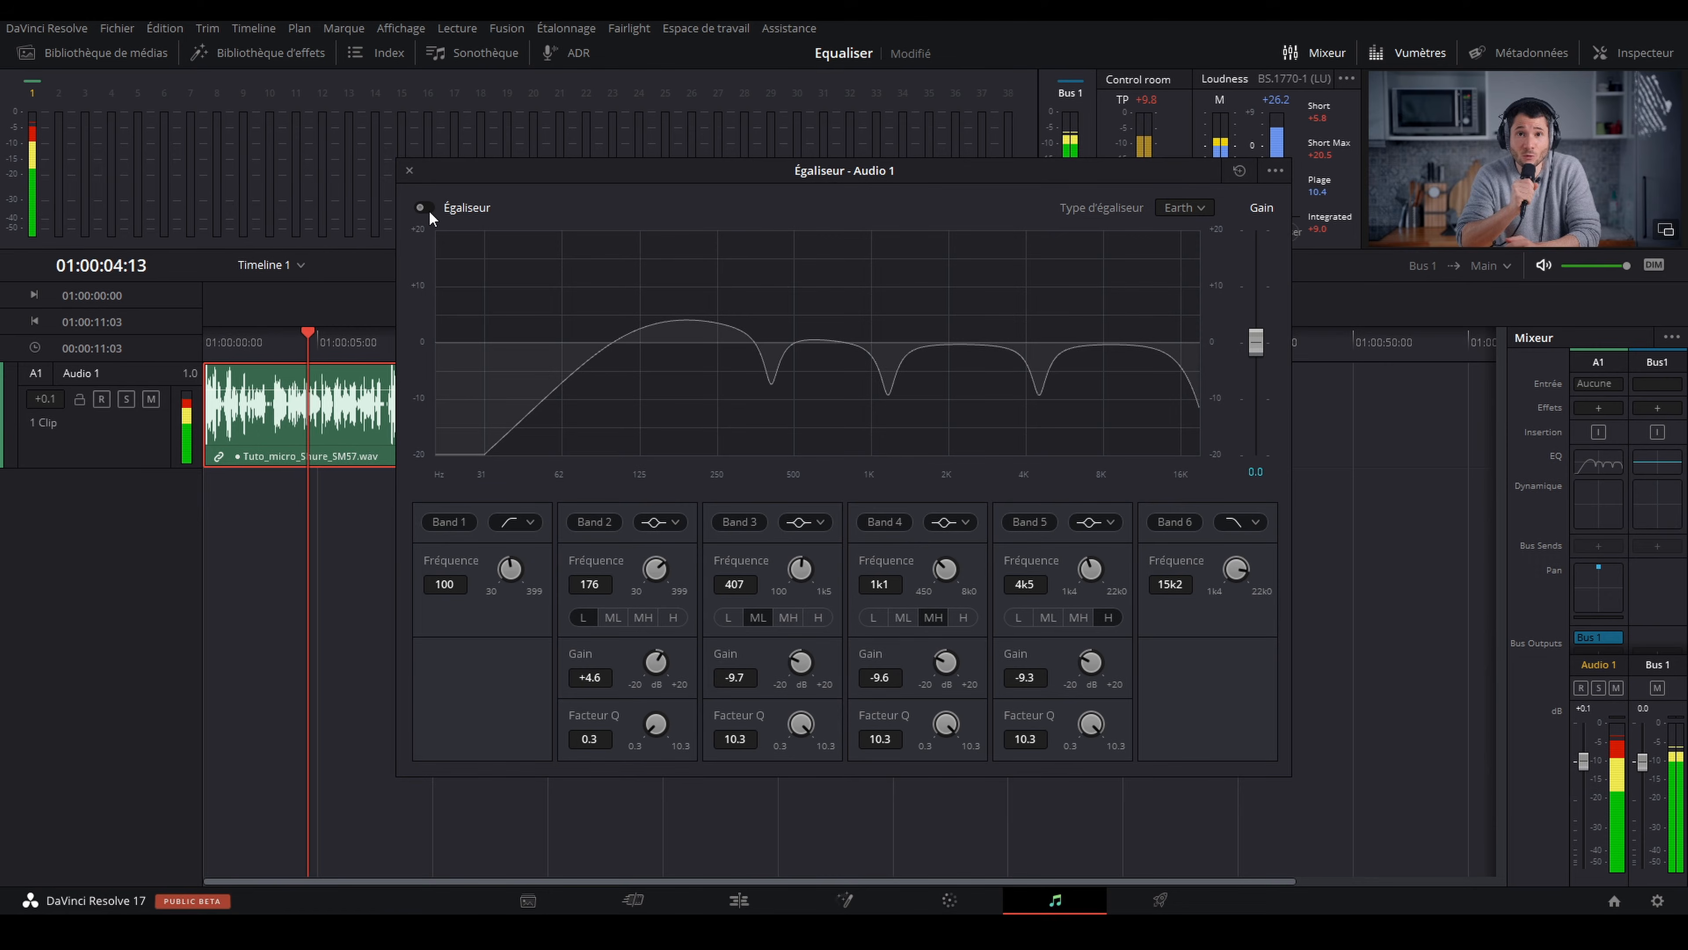
click(425, 205)
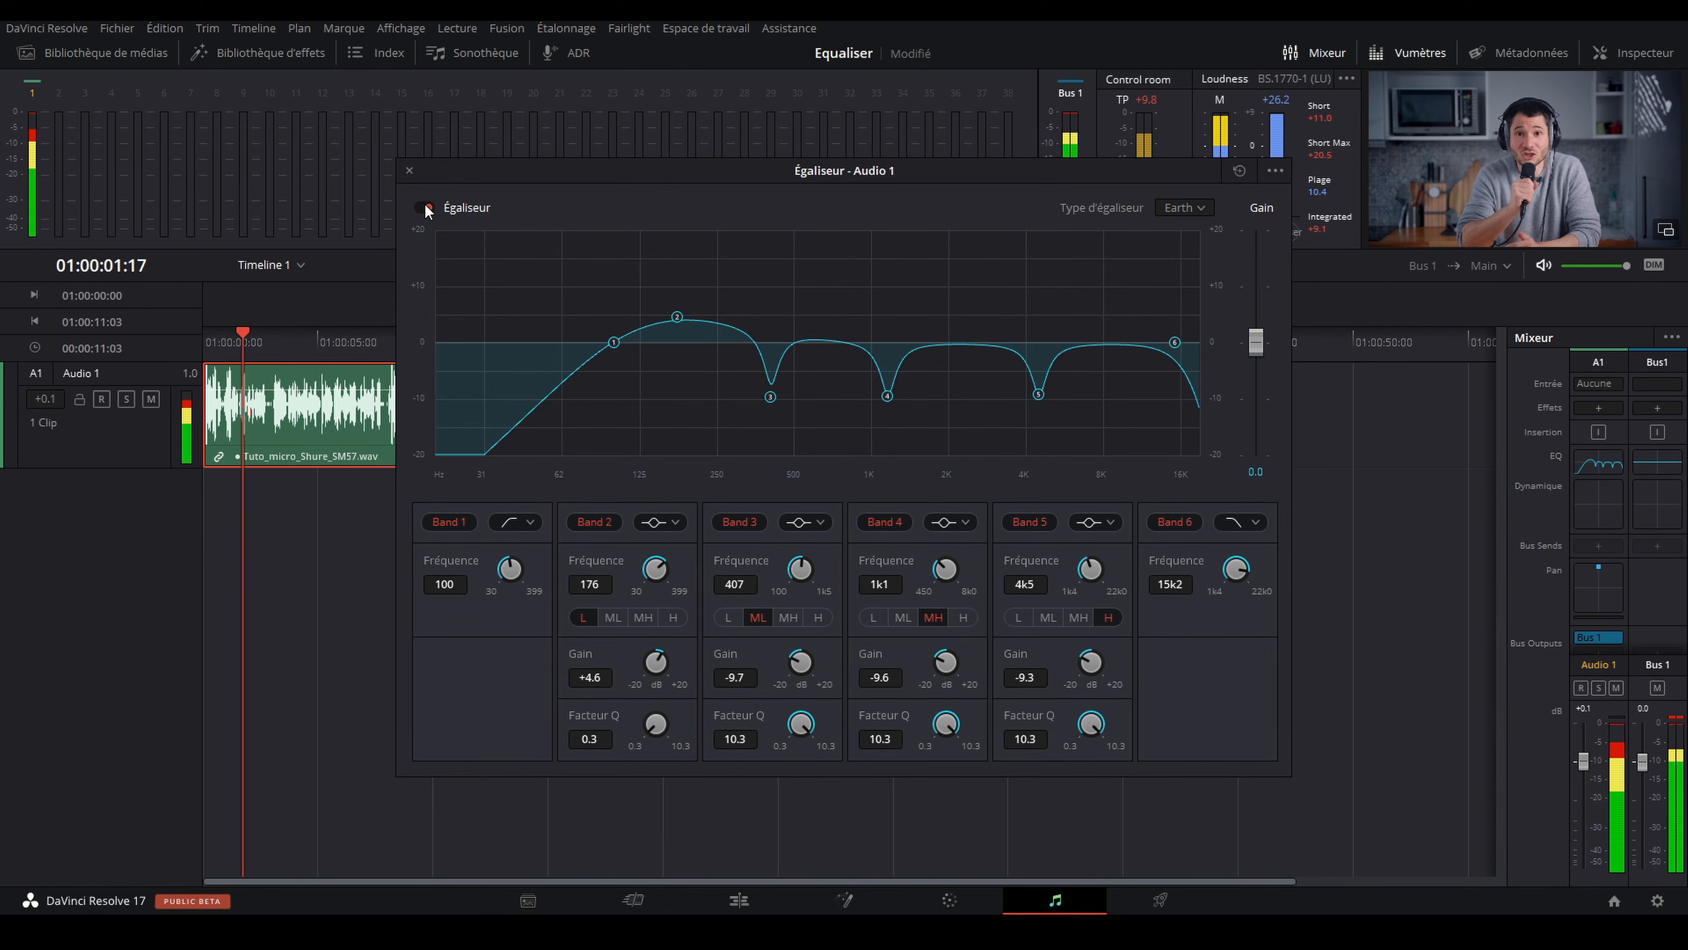
click(426, 204)
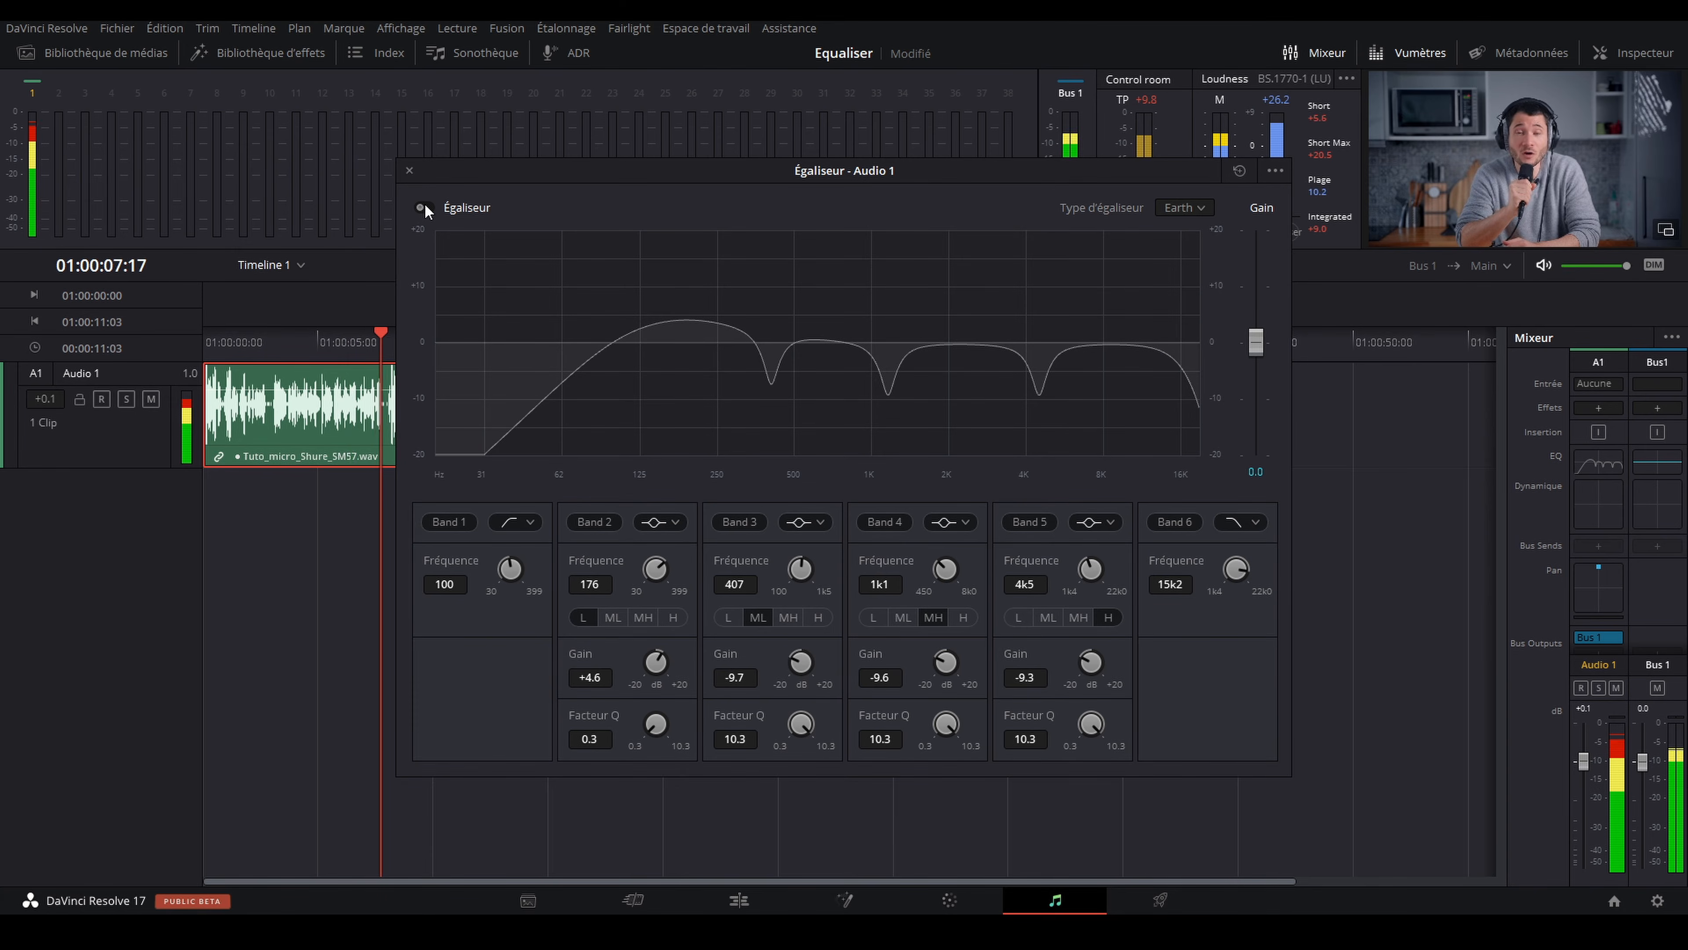
key(space)
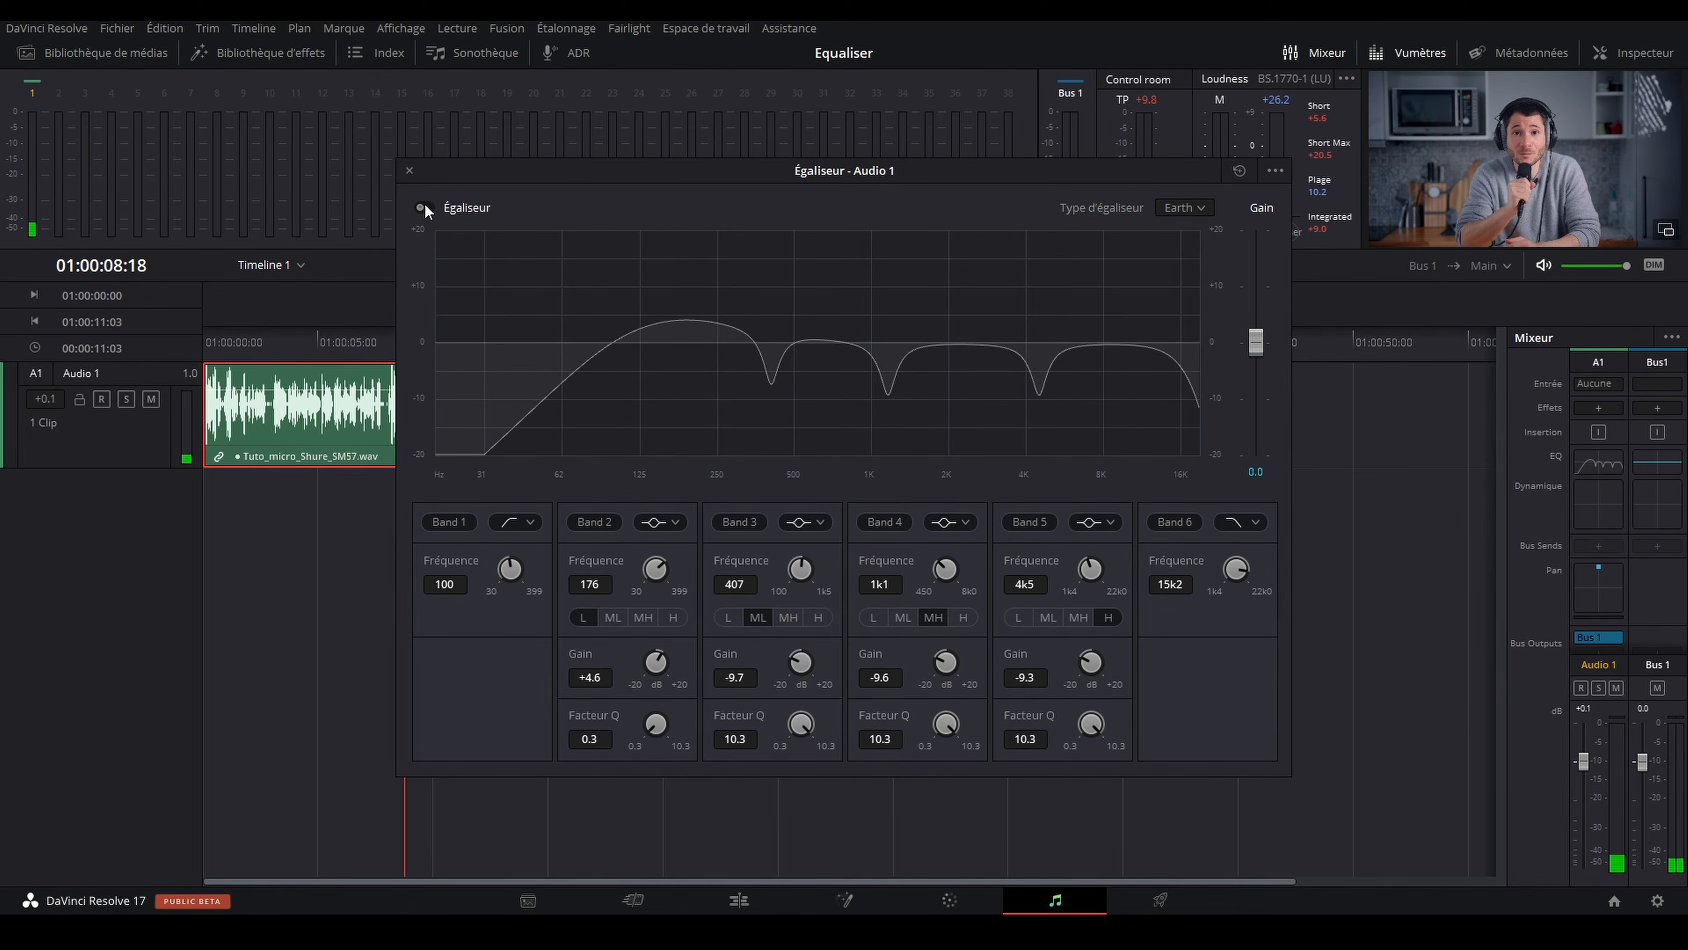
click(423, 208)
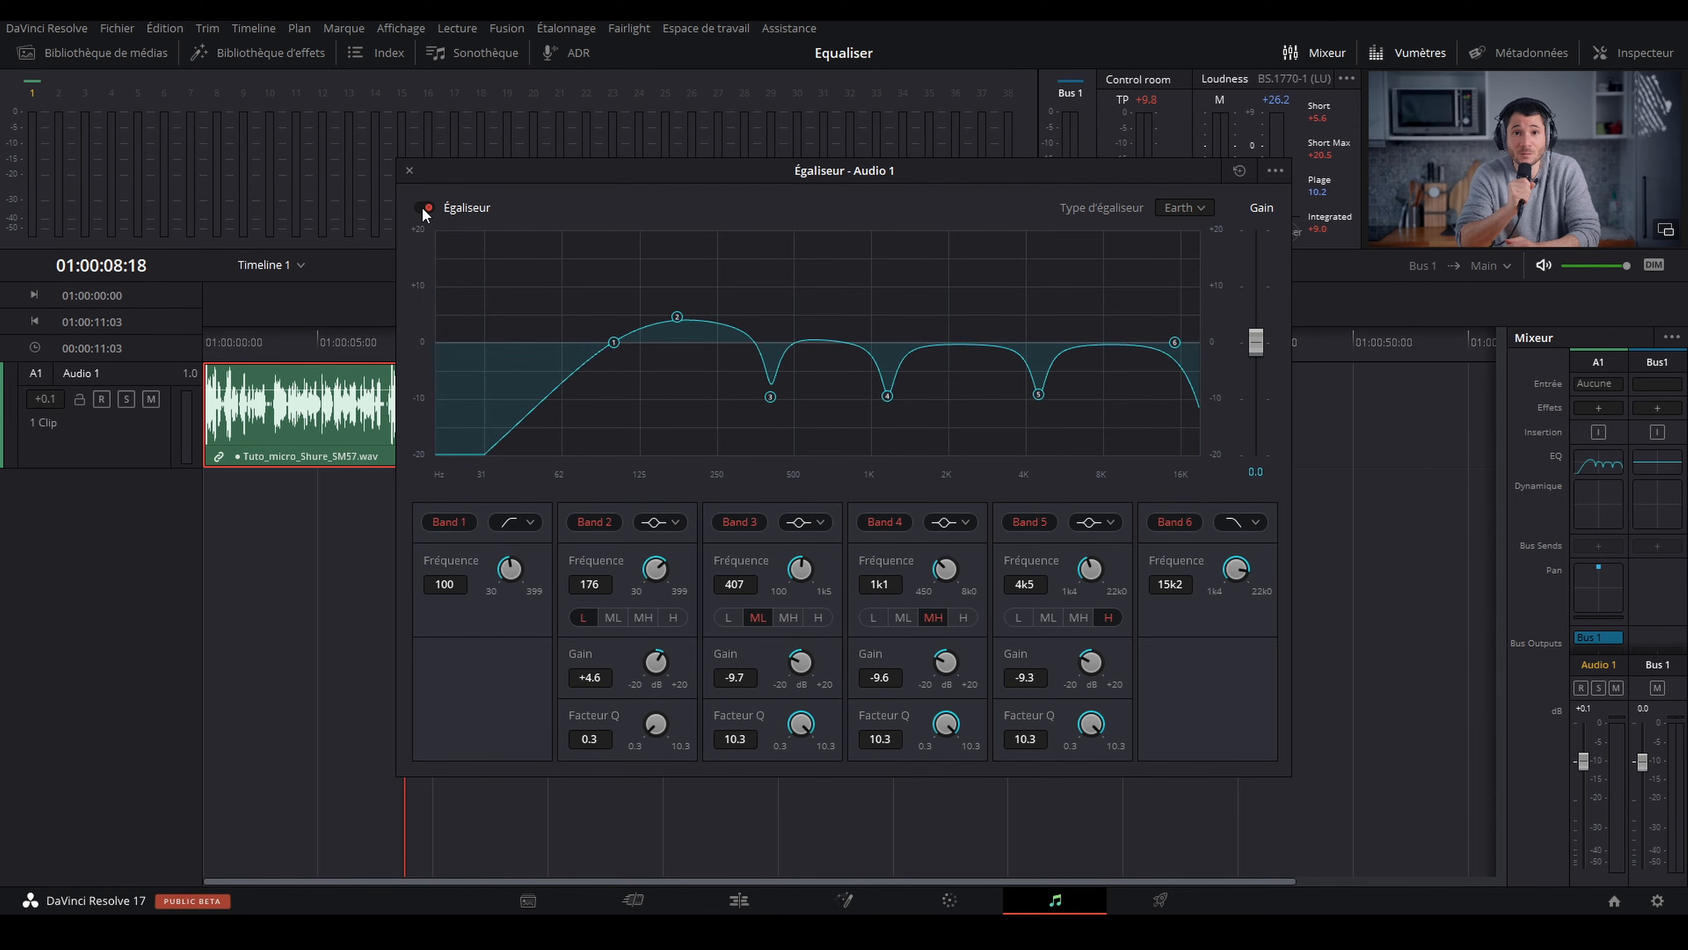
Step: Close the equalizer, open the Audio 1 track's dynamics from the mixer and enable the compressor
click(409, 171)
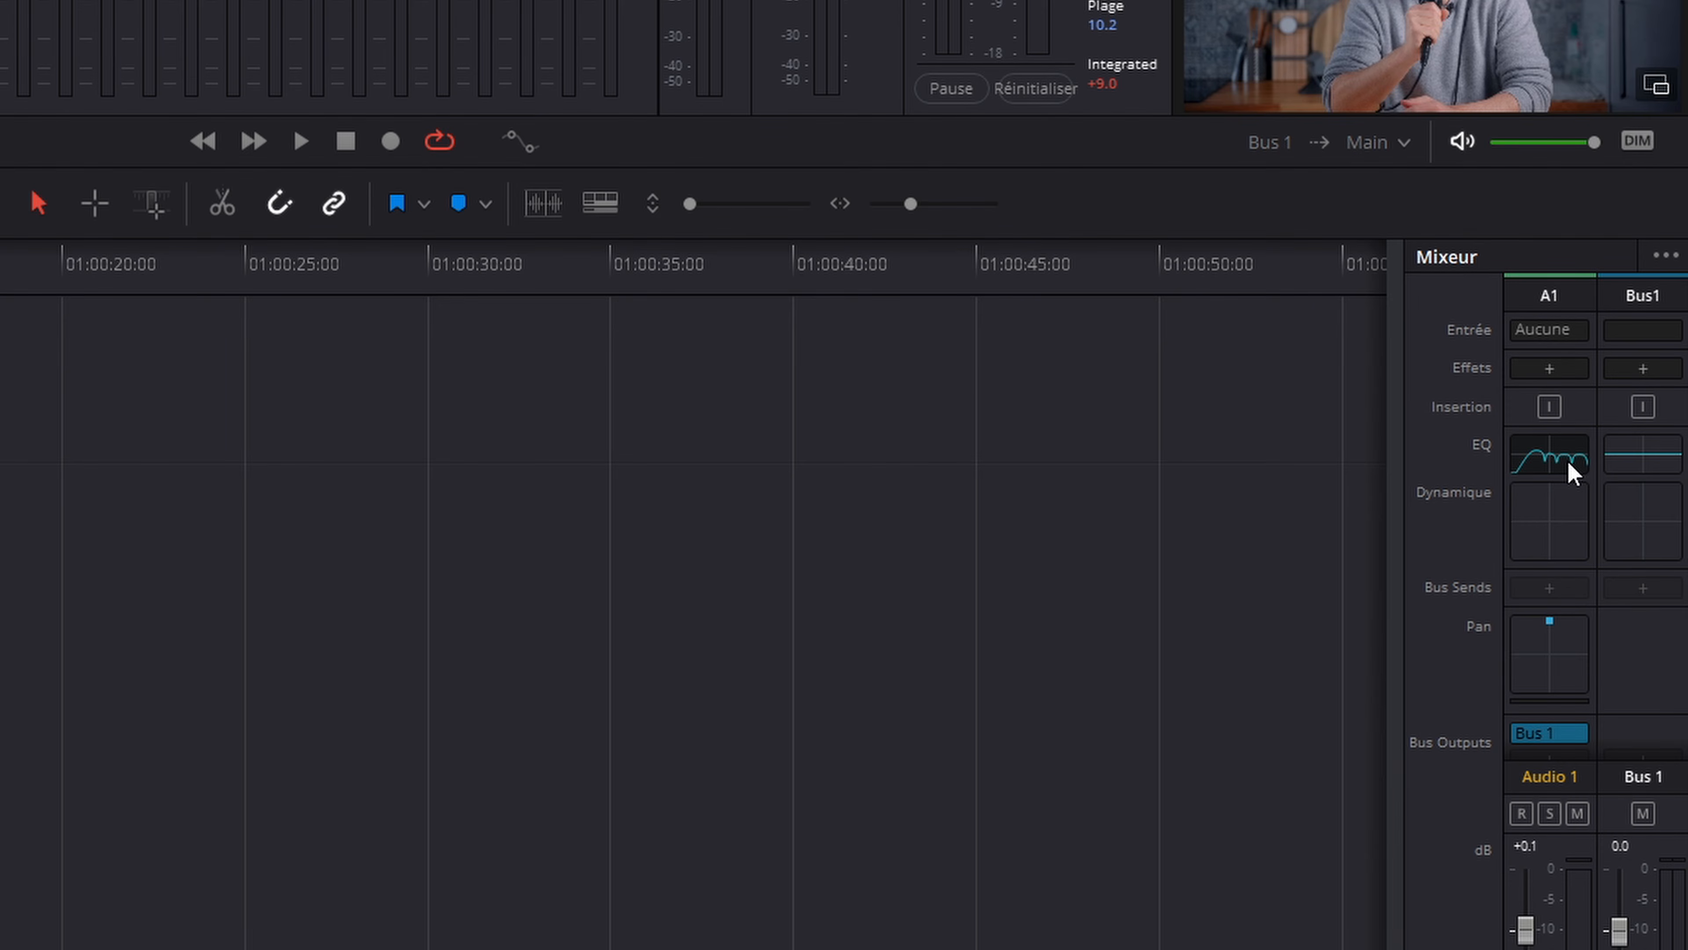
double_click(1554, 526)
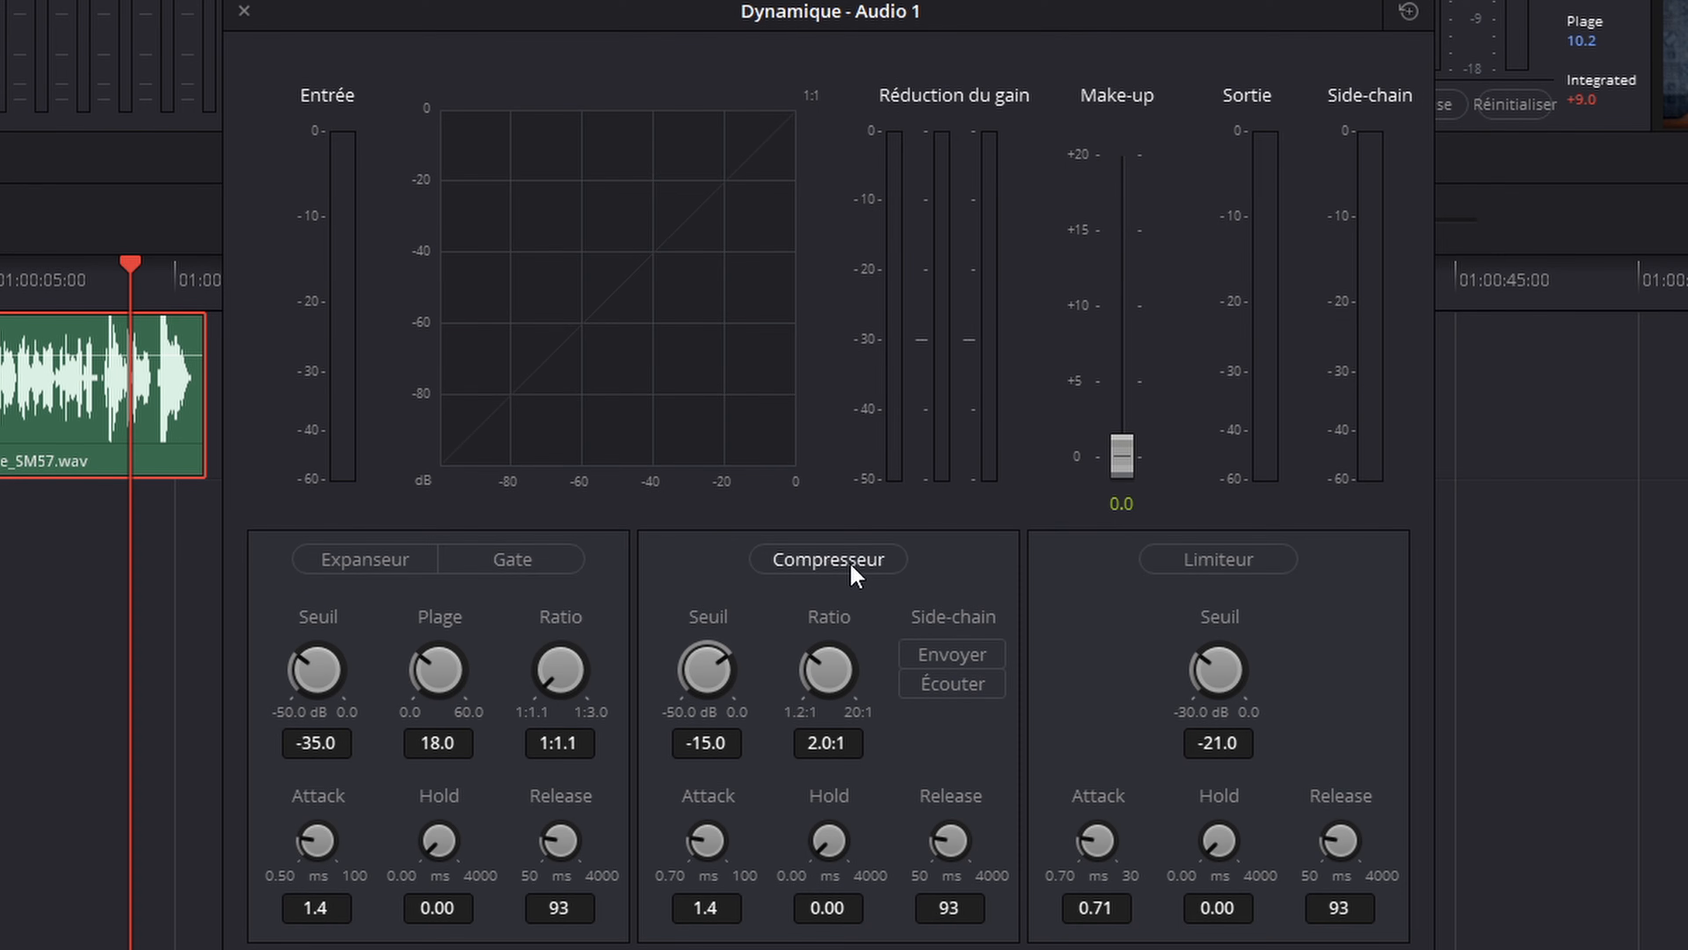
click(824, 564)
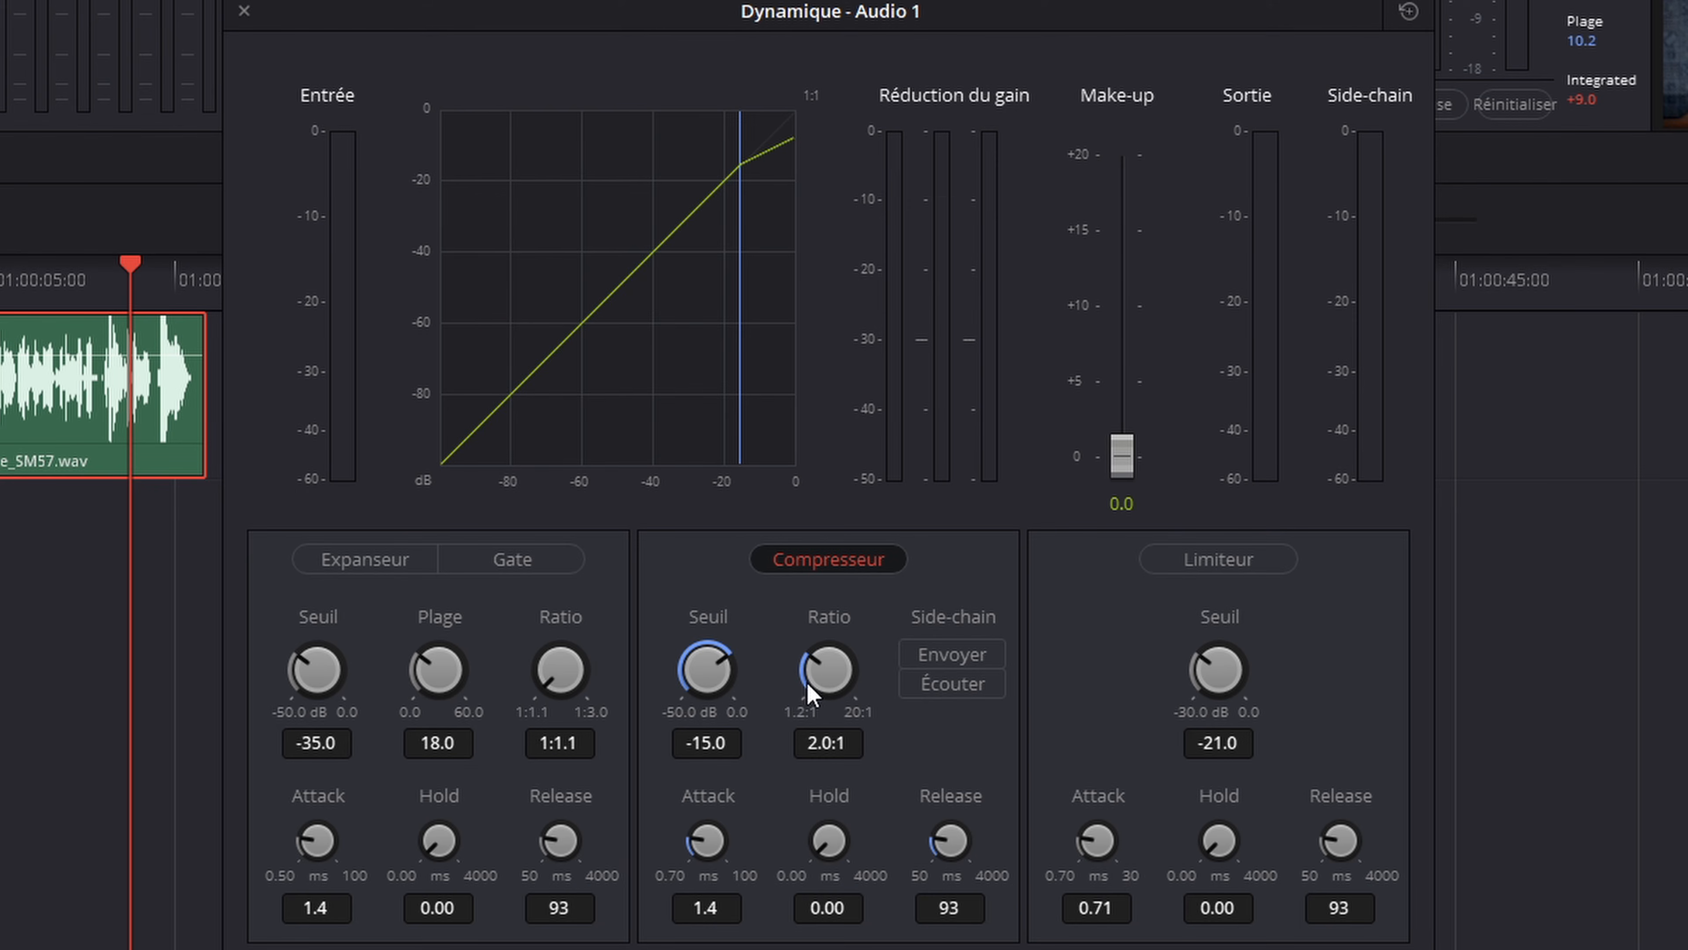
Step: Play the voice and set the compressor threshold to -19.0 dB
key(space)
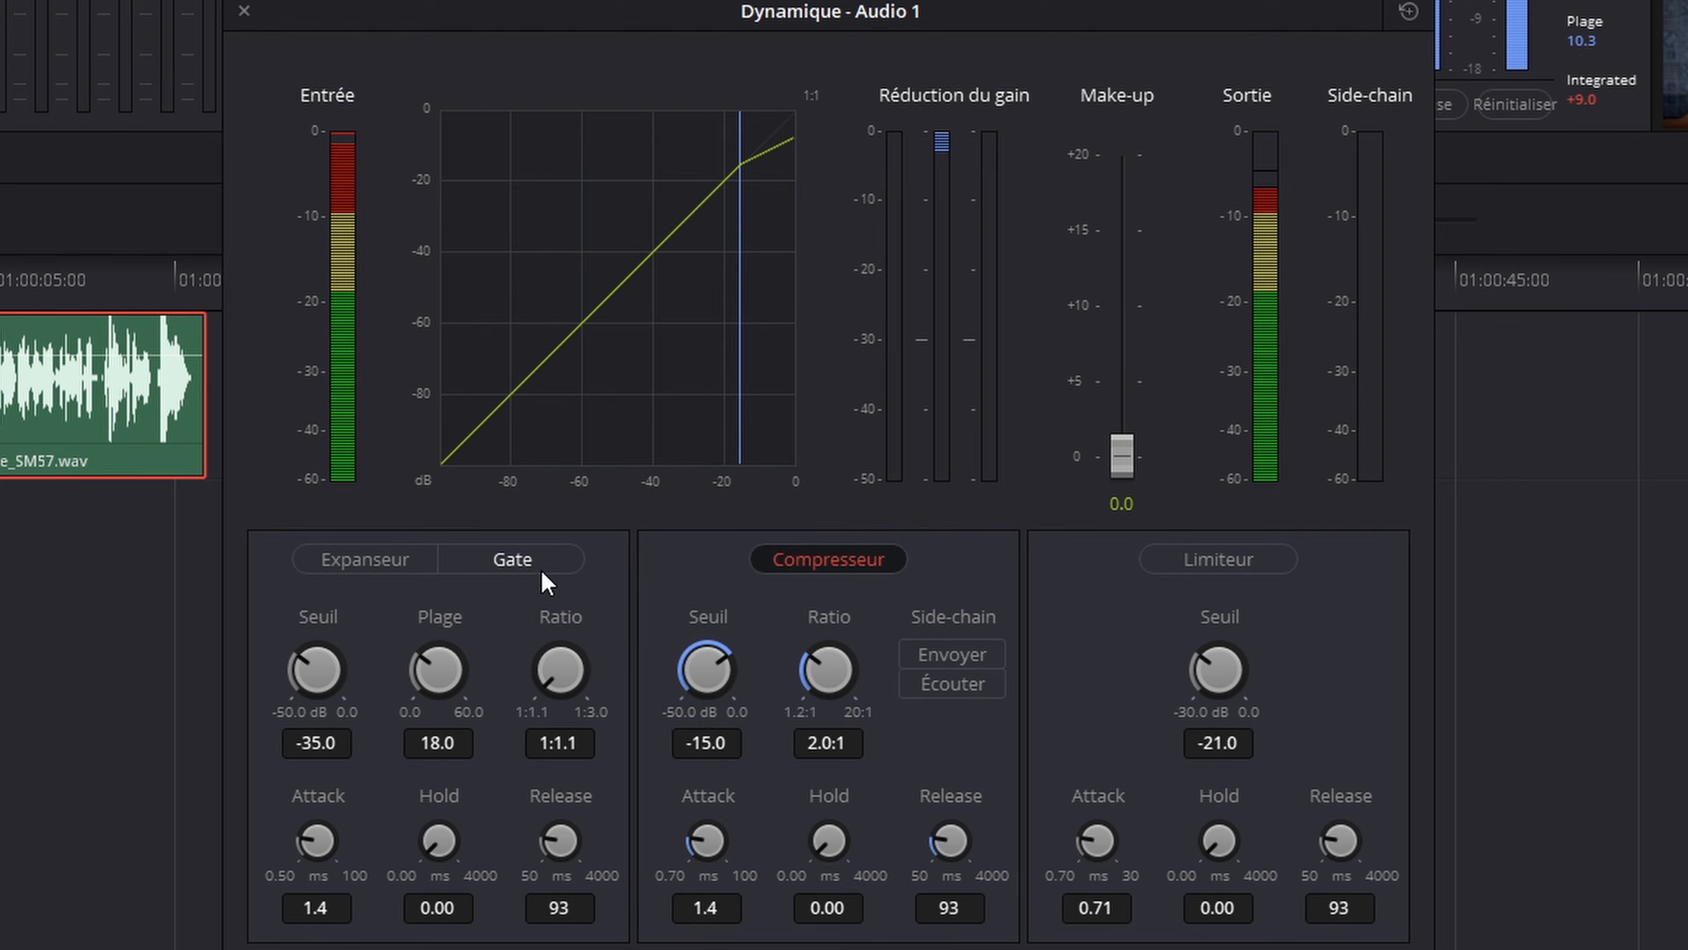
drag(723, 656, 559, 642)
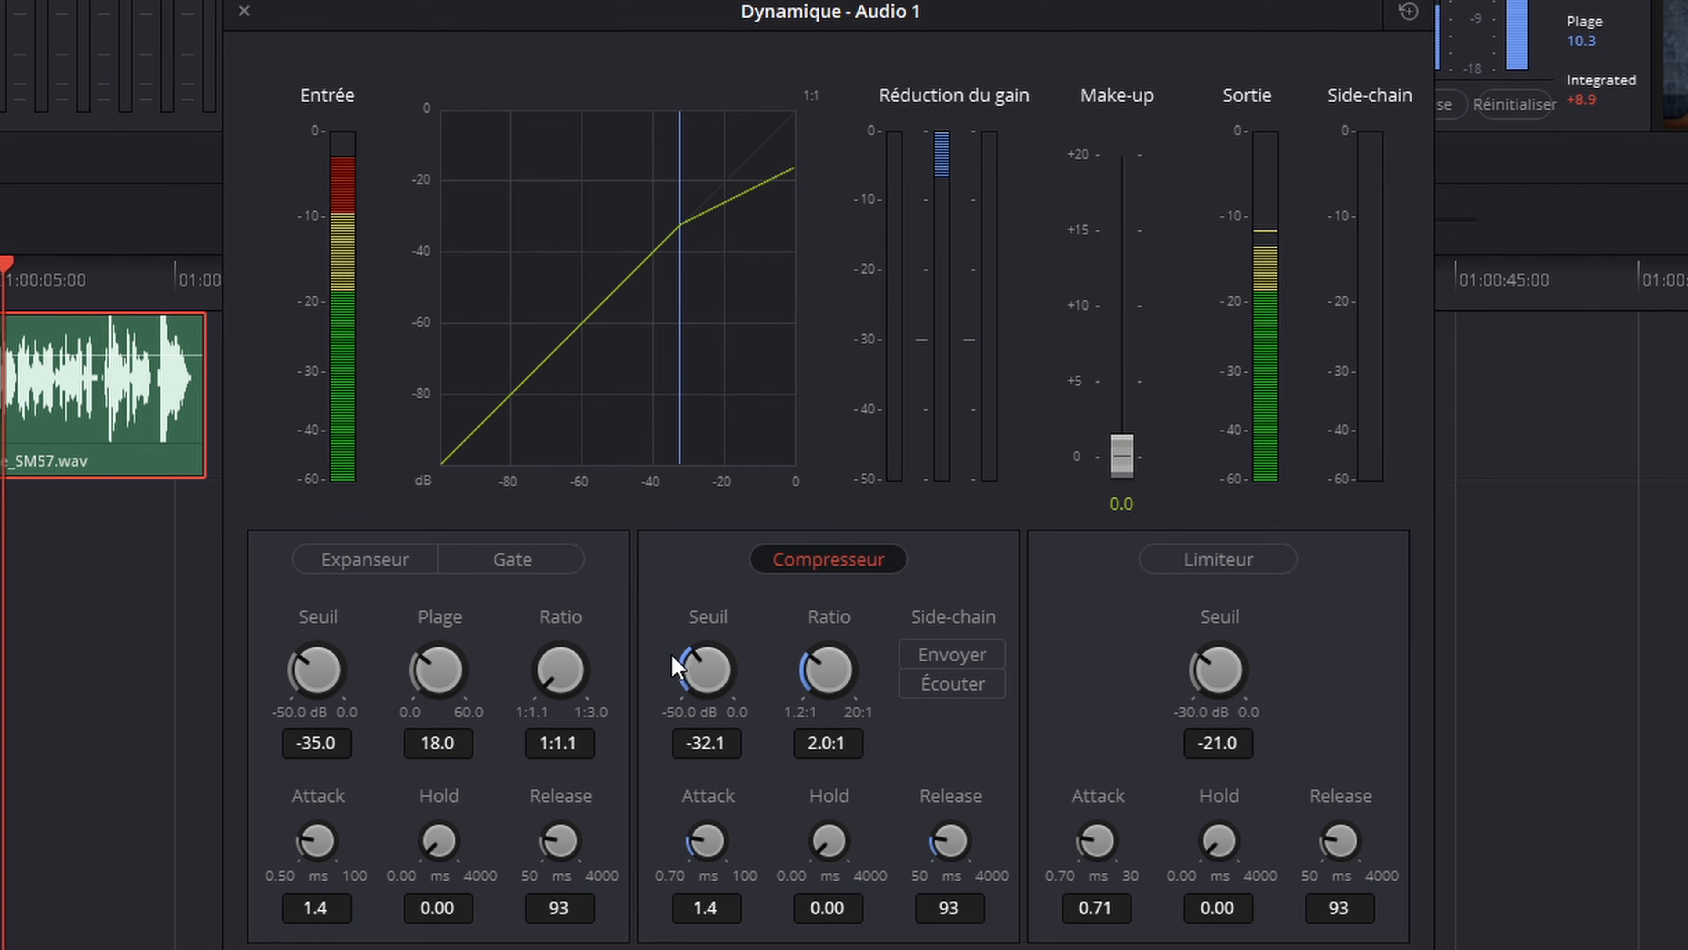
drag(694, 658, 736, 657)
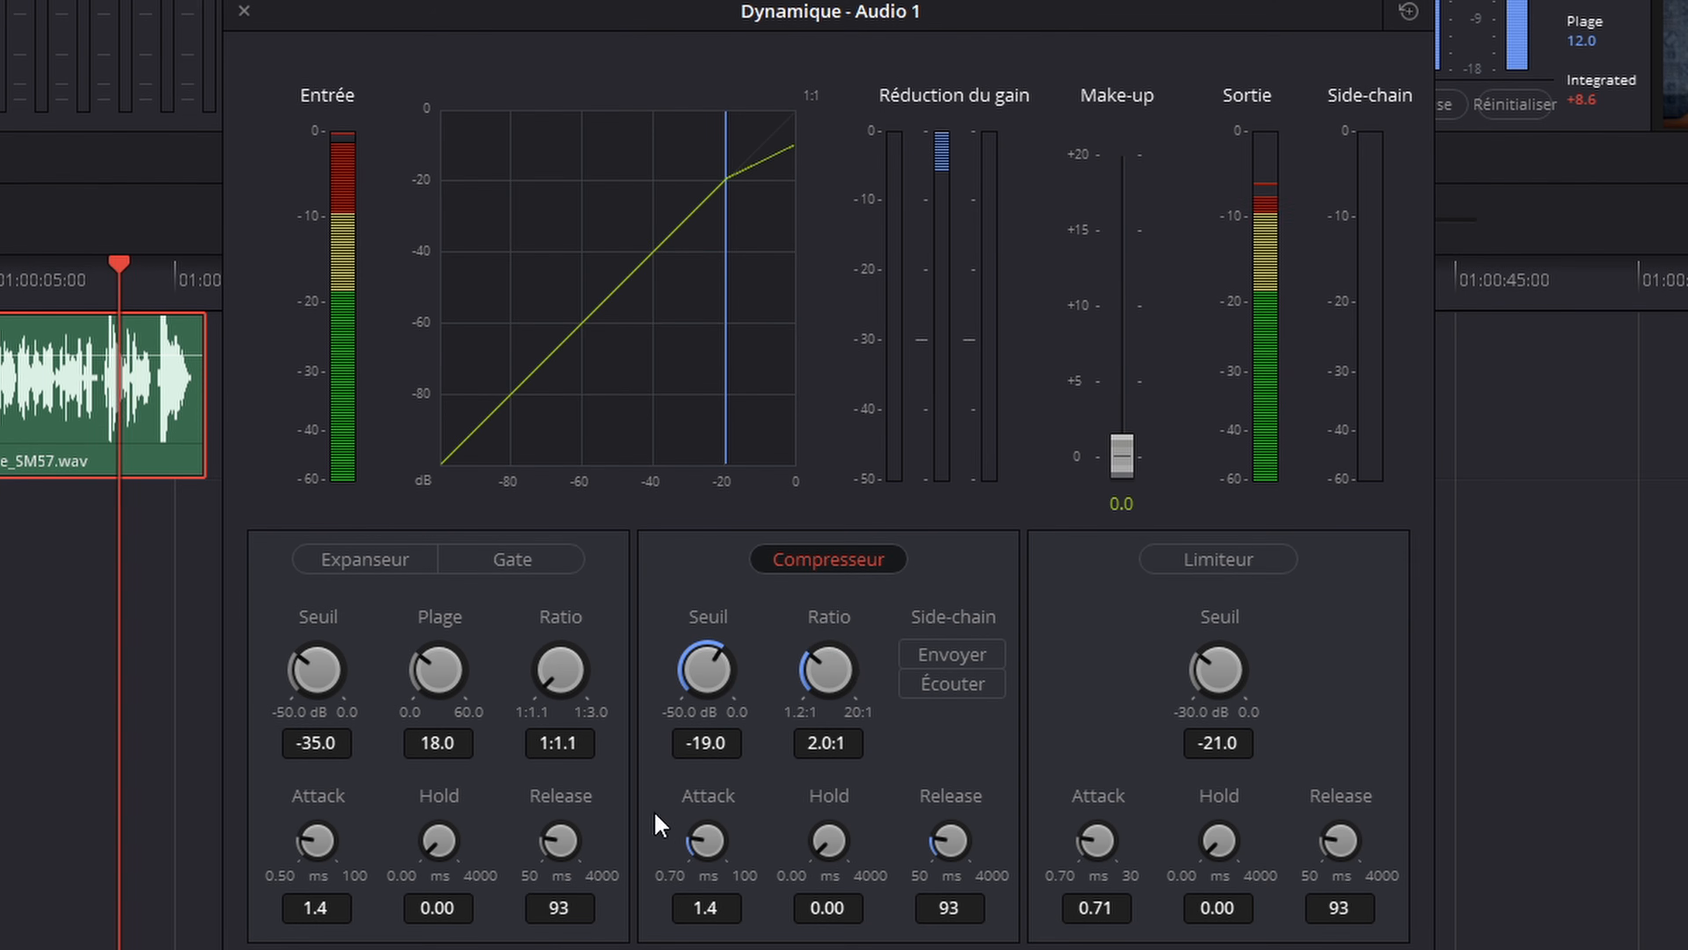
Step: Try a slow compressor attack of 73 ms and a fast one of 0.70 ms during playback
drag(706, 839, 1009, 859)
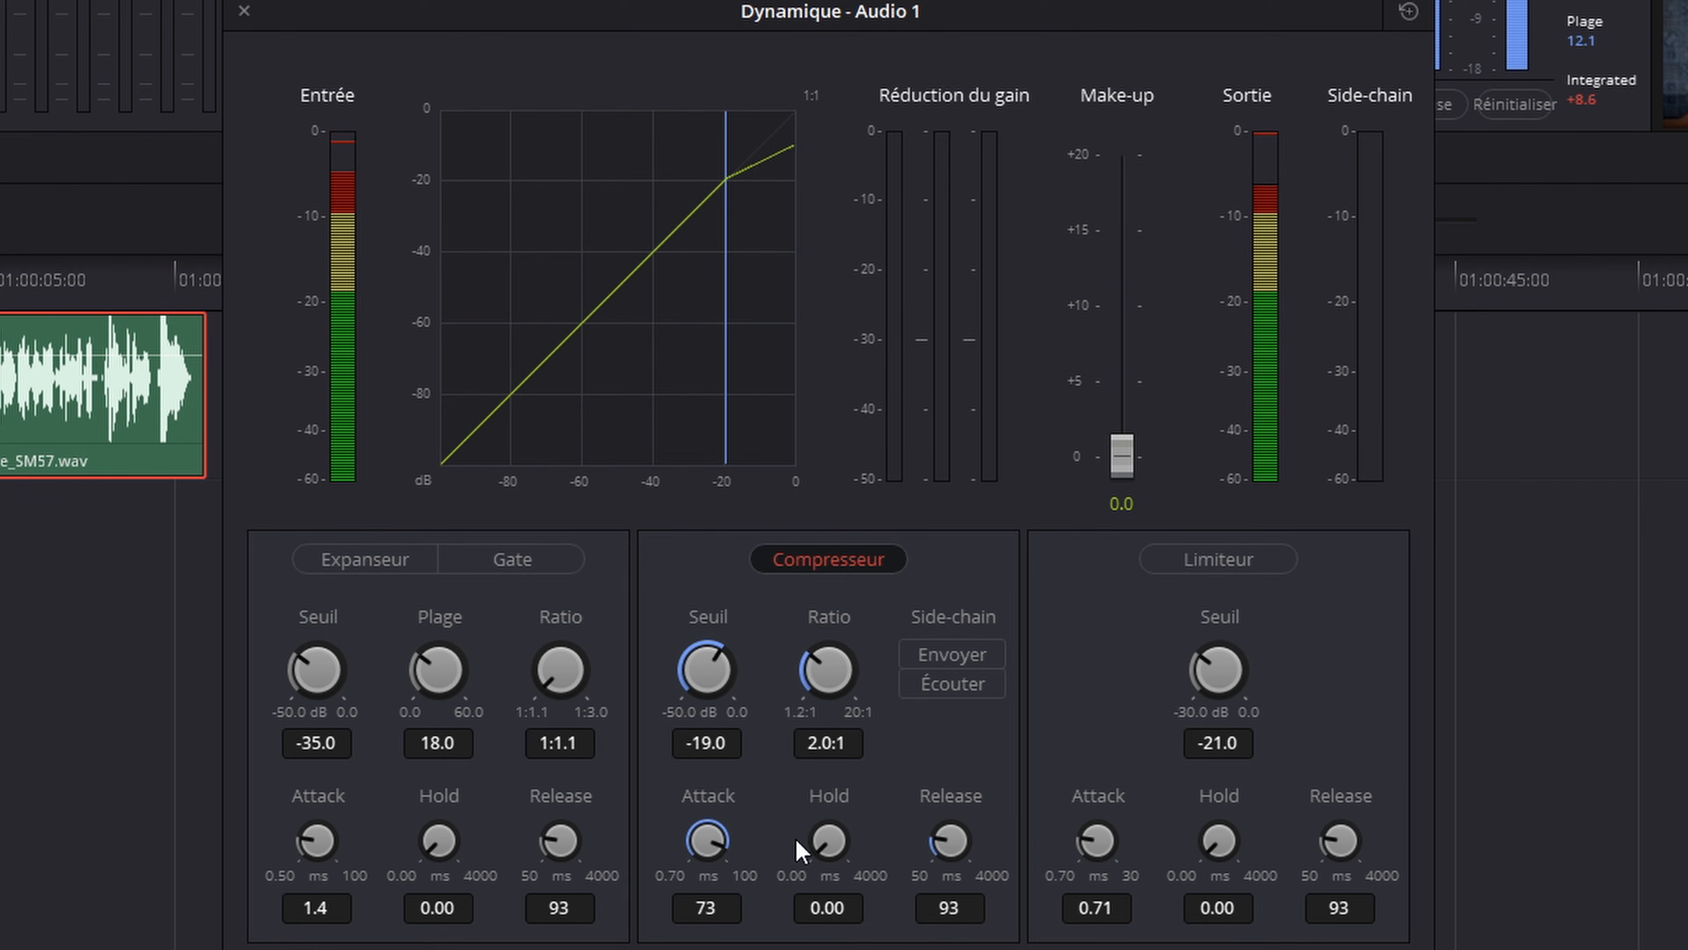
drag(721, 846, 440, 886)
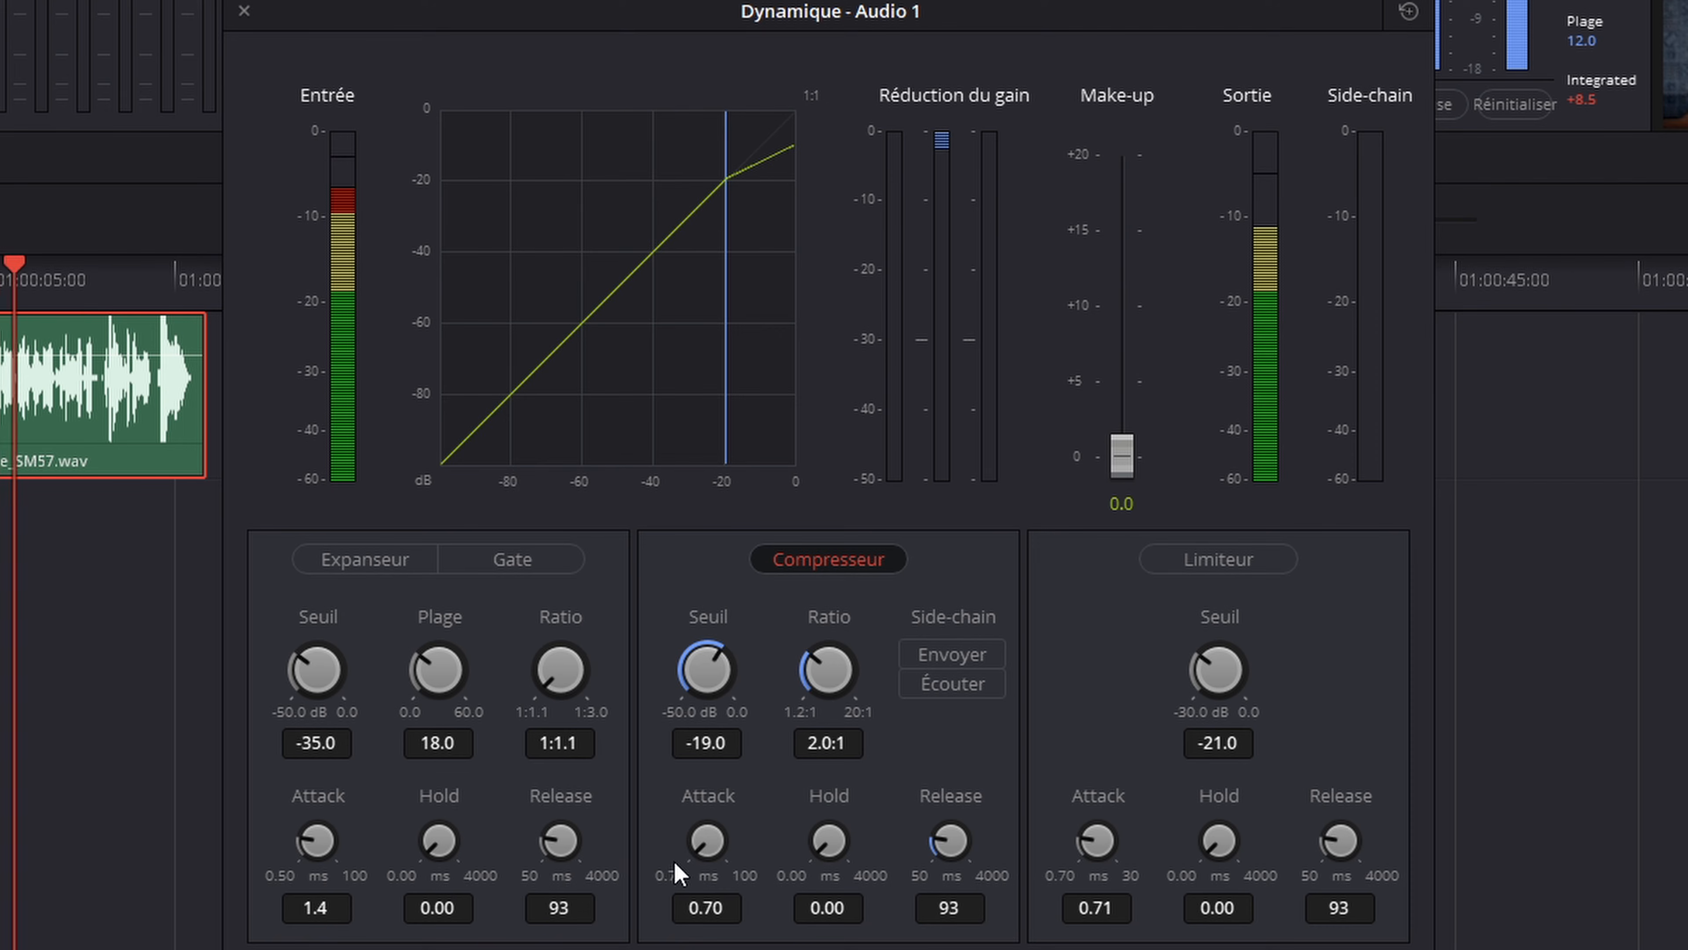
Step: Audition compressor hold times of 662, 0 and 116 ms, try a release of 3001 ms and stop playback
drag(829, 841, 963, 816)
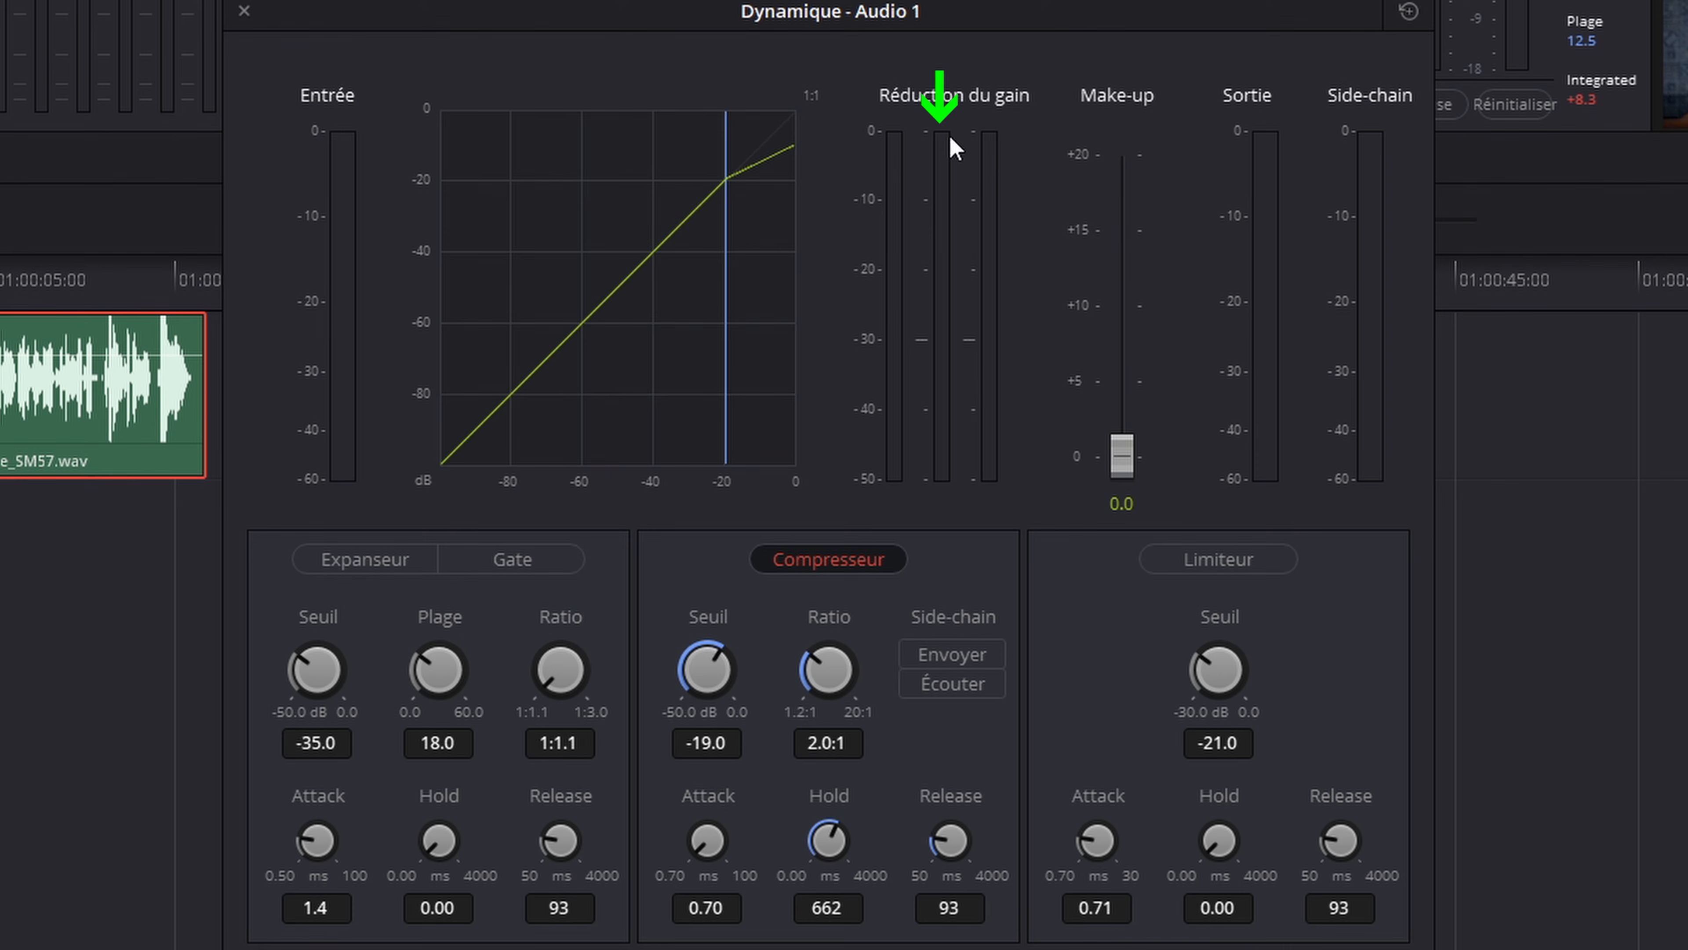
drag(997, 20, 1051, 38)
key(space)
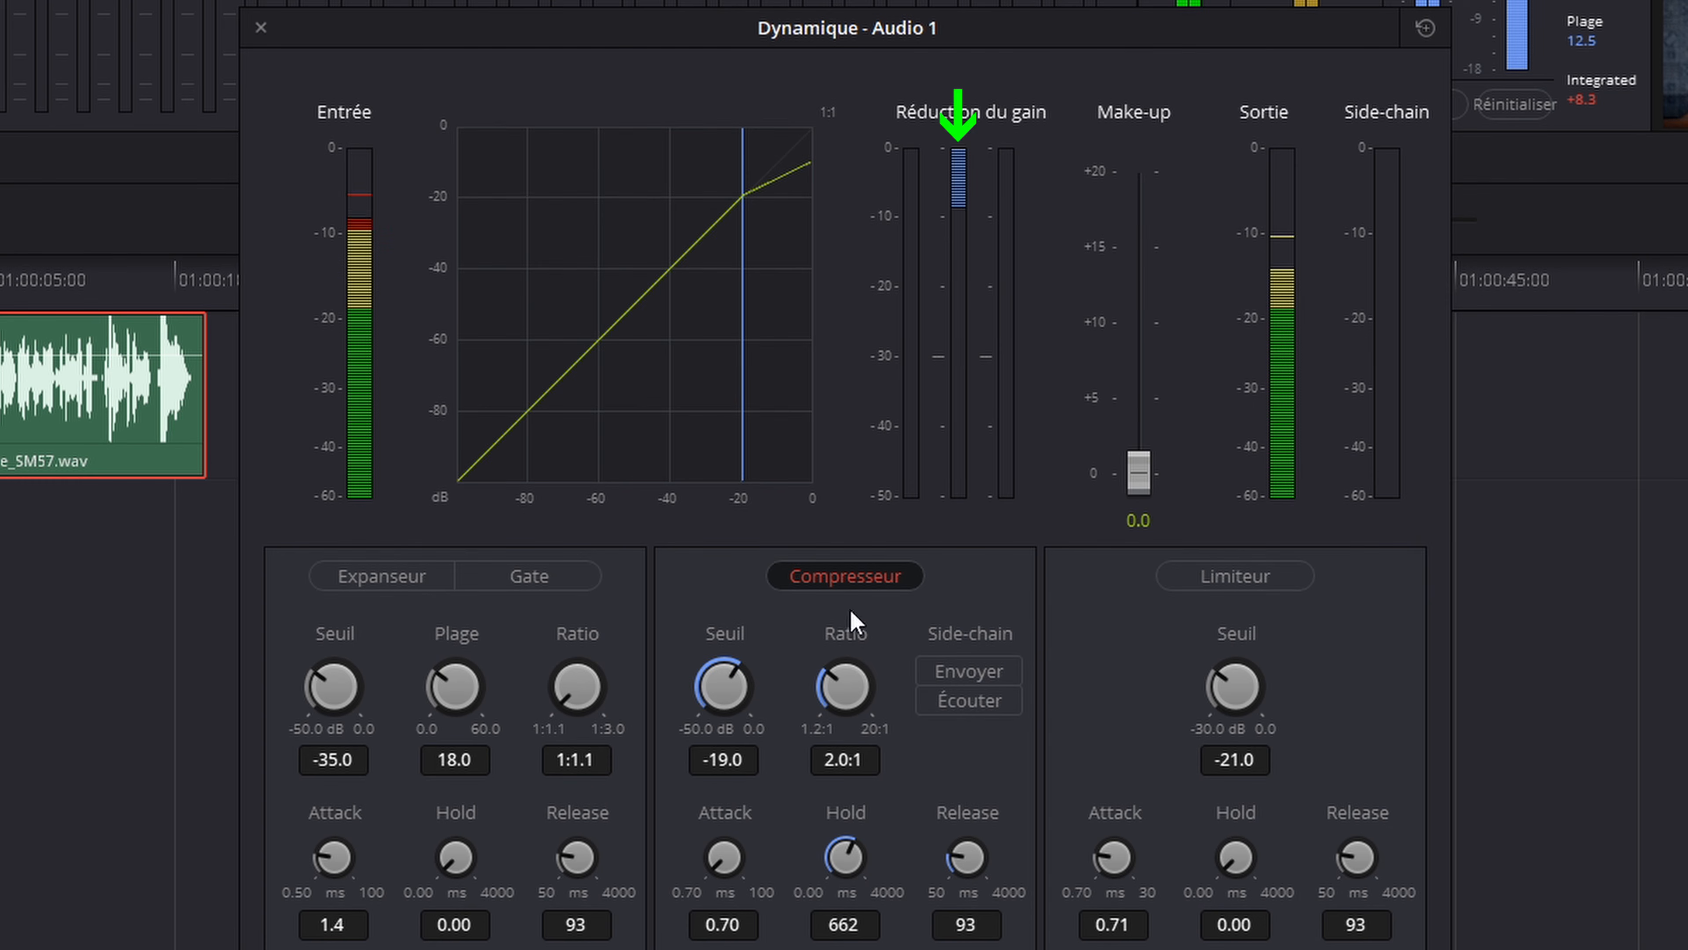
drag(858, 851, 758, 927)
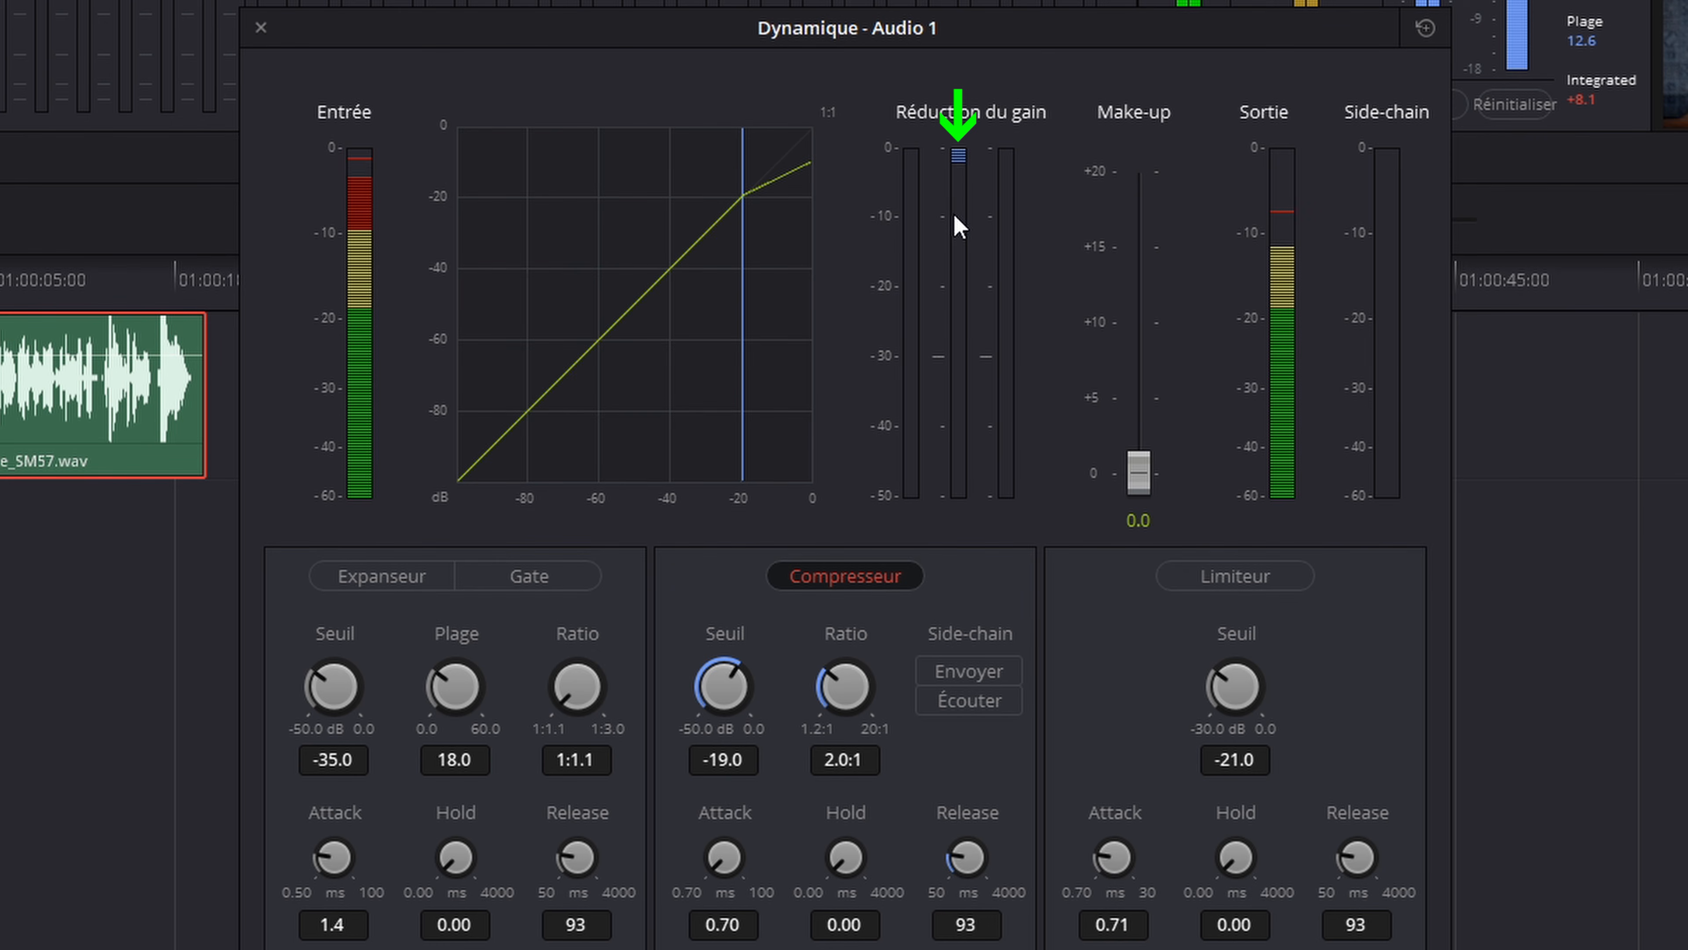
drag(840, 856, 944, 841)
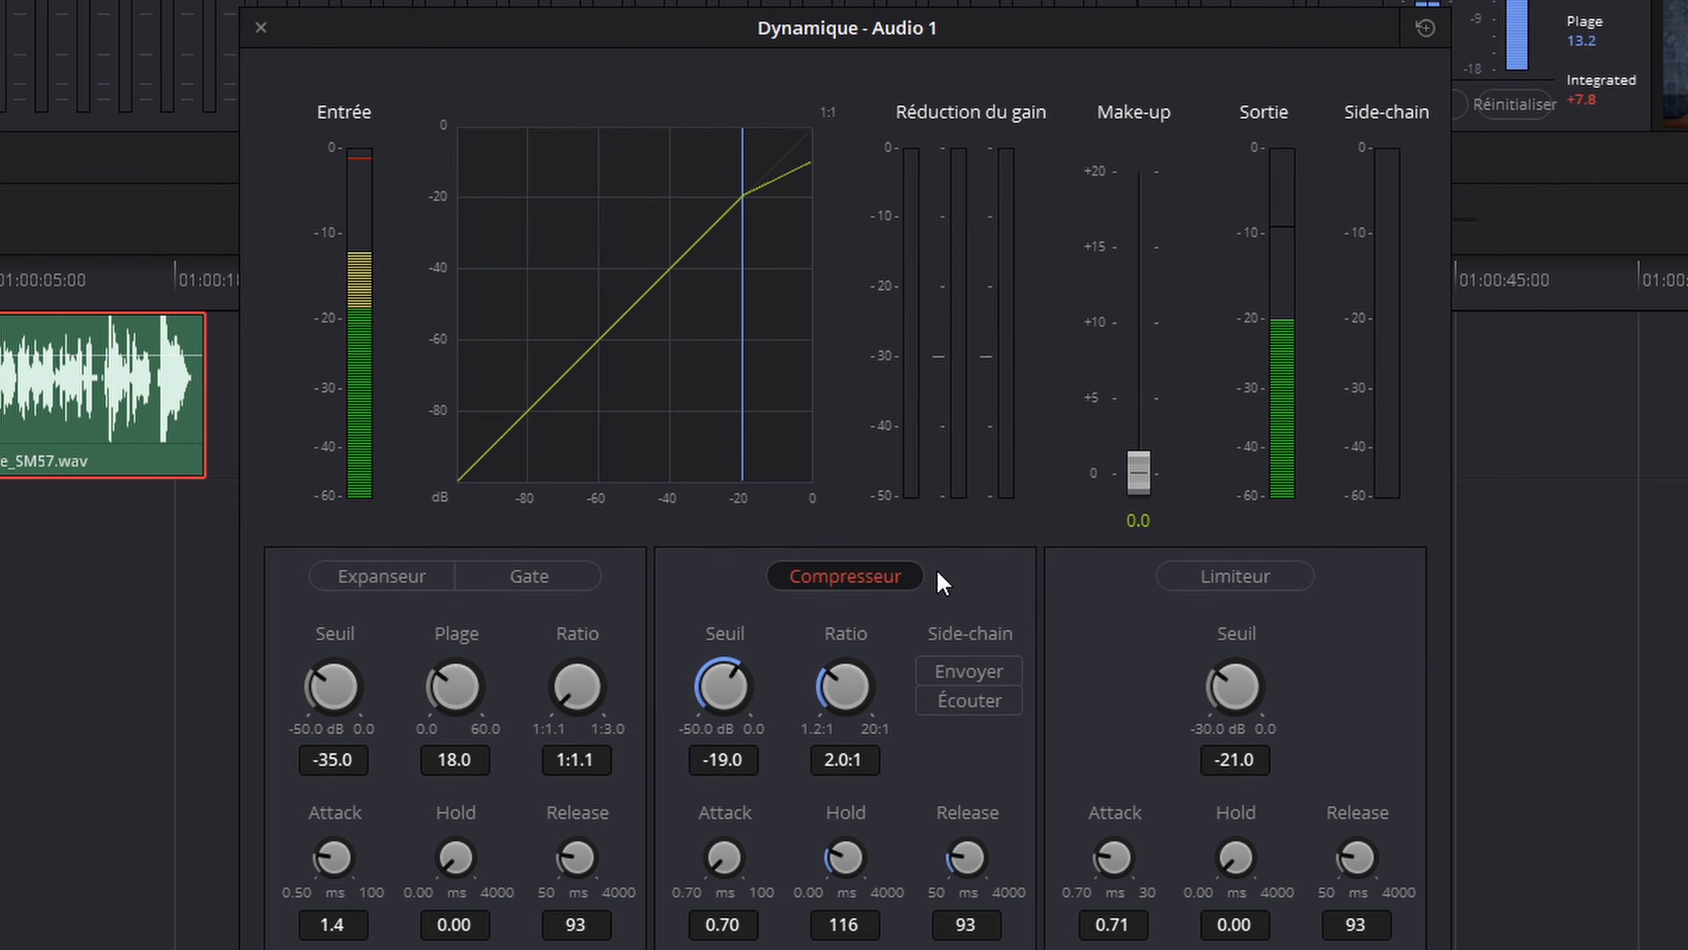
drag(965, 856, 1087, 828)
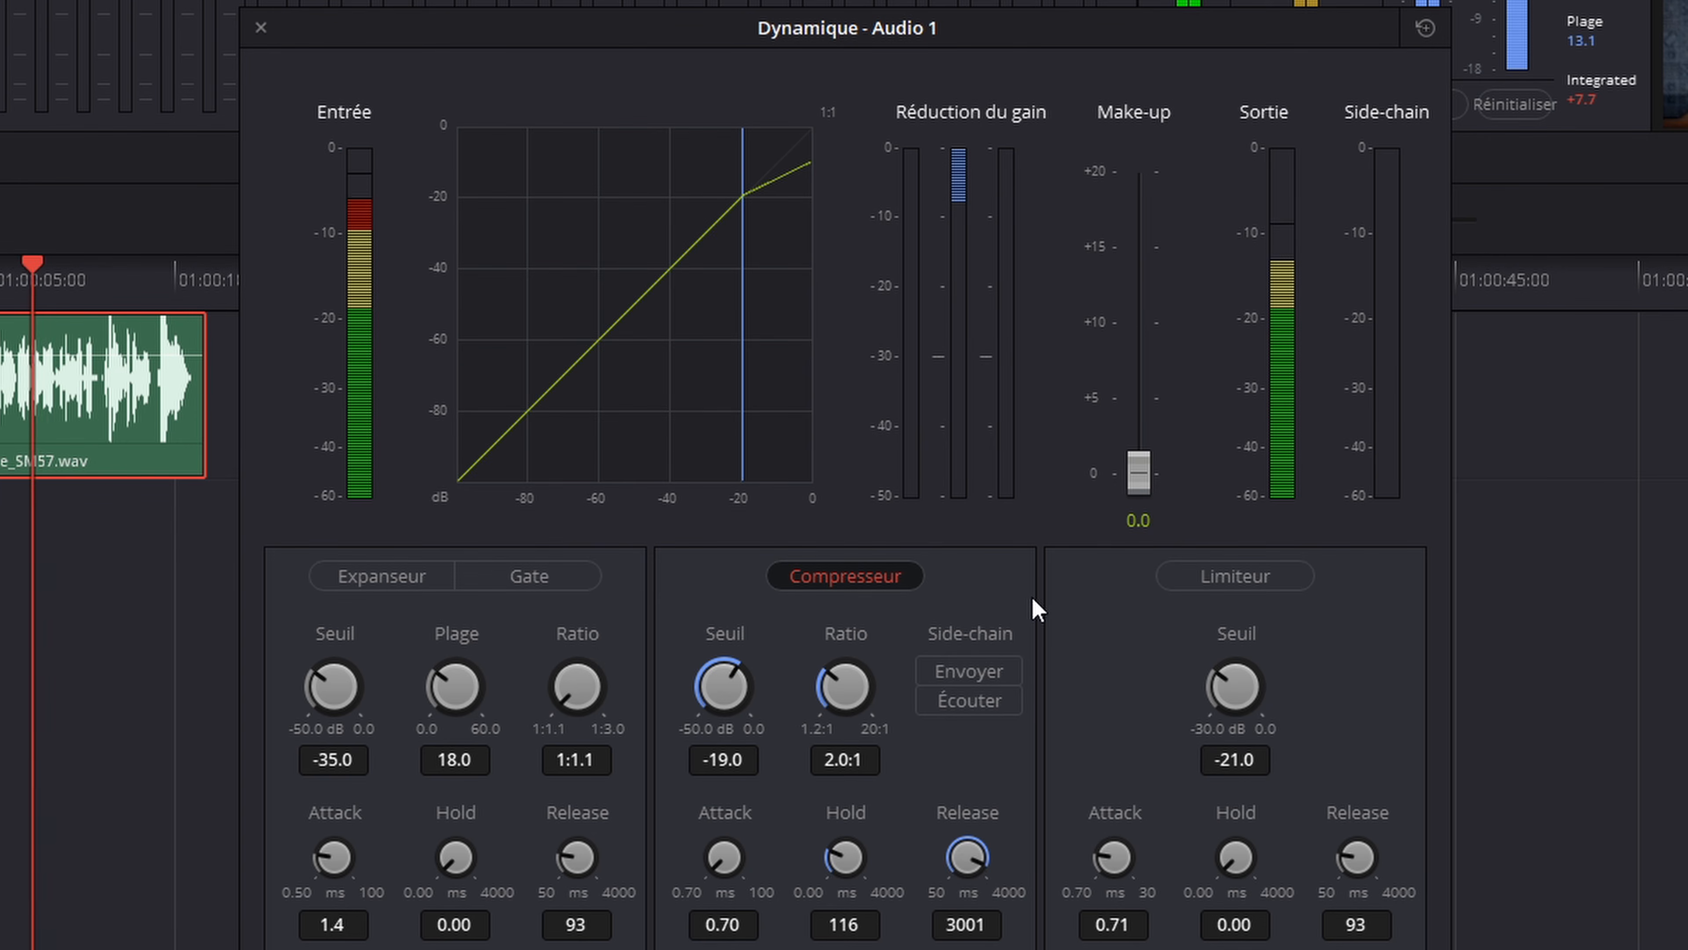
key(space)
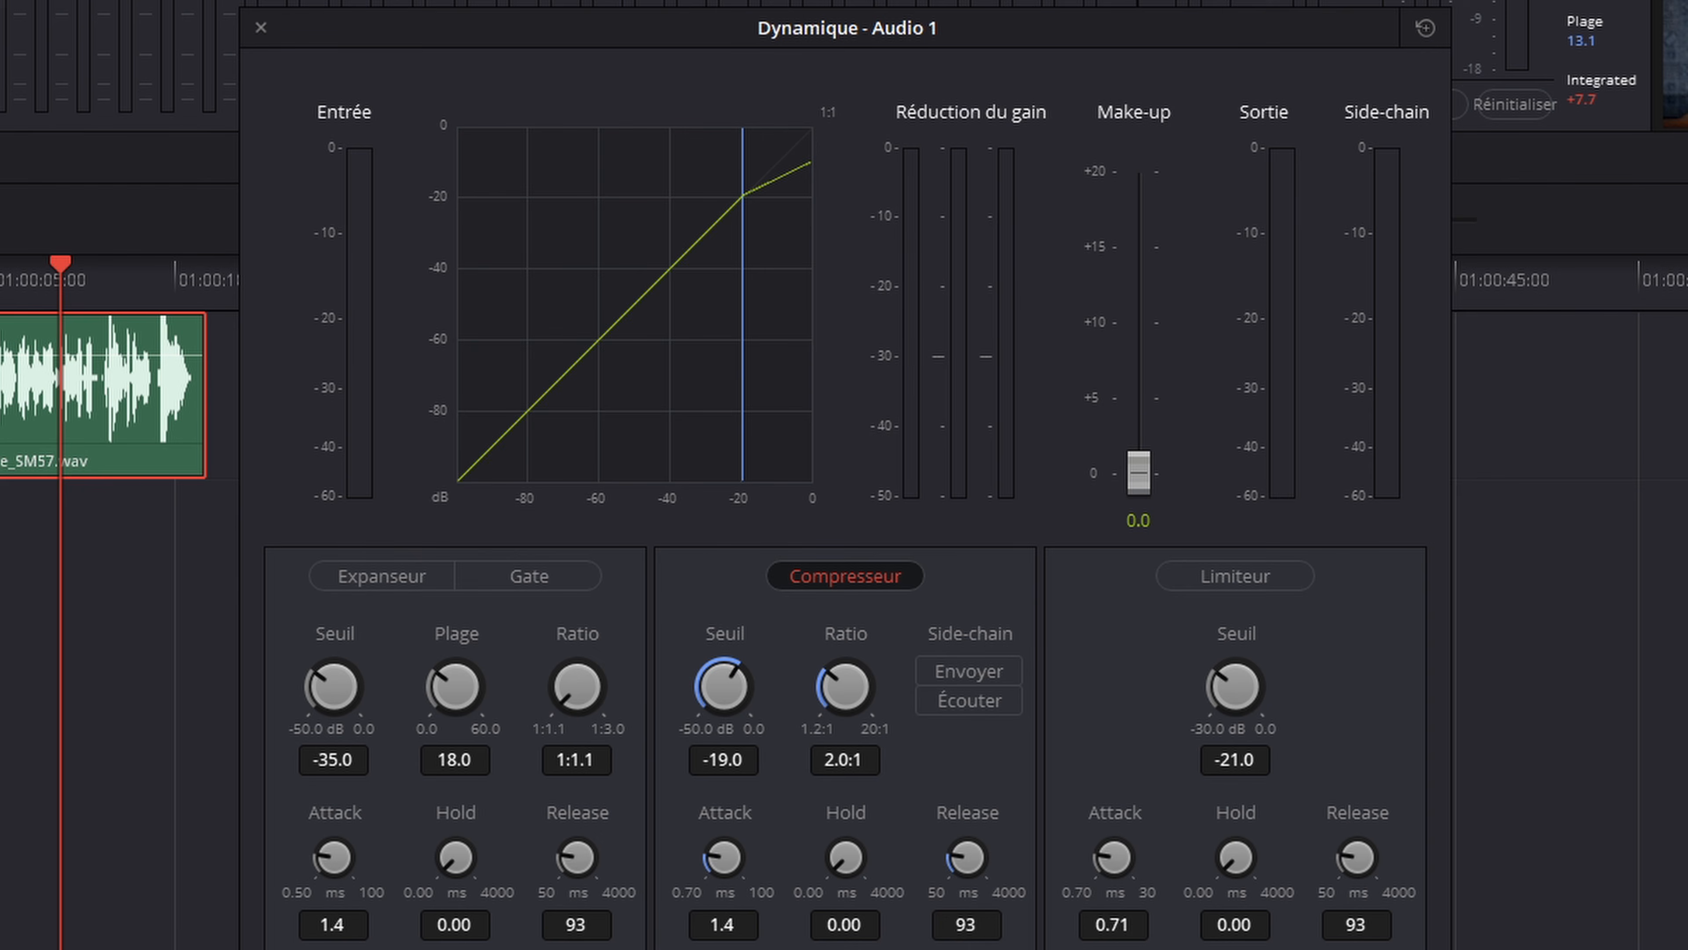
Step: Play the voice and compare the output level with the compressor active and bypassed, leaving it enabled
key(space)
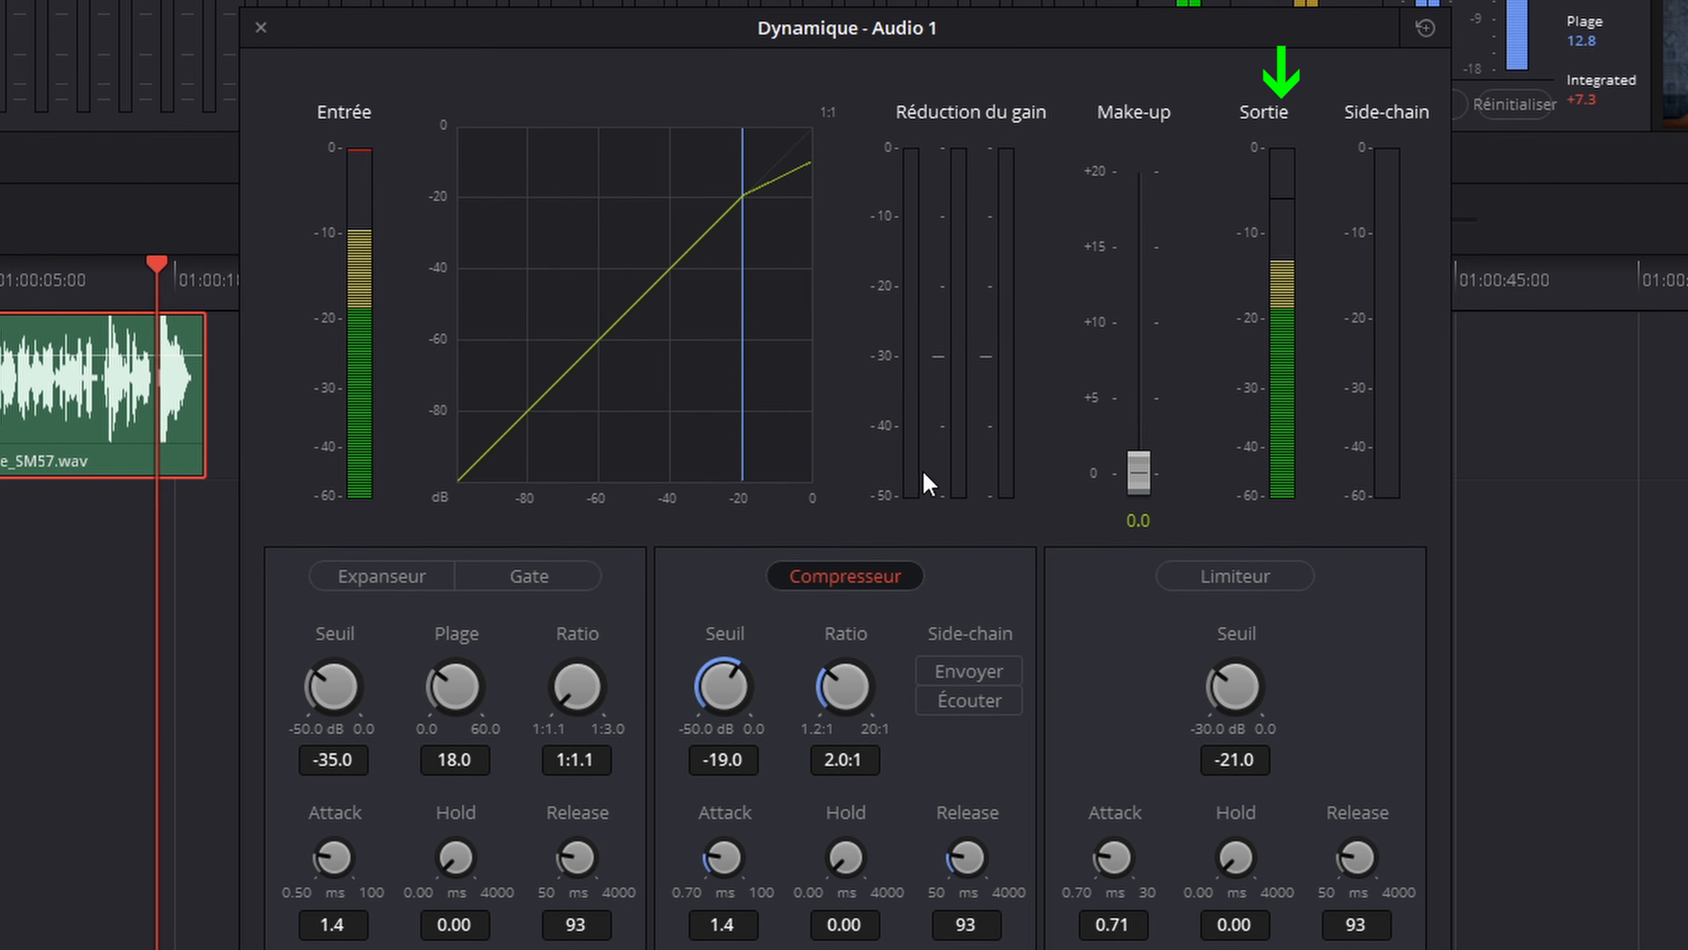
click(844, 574)
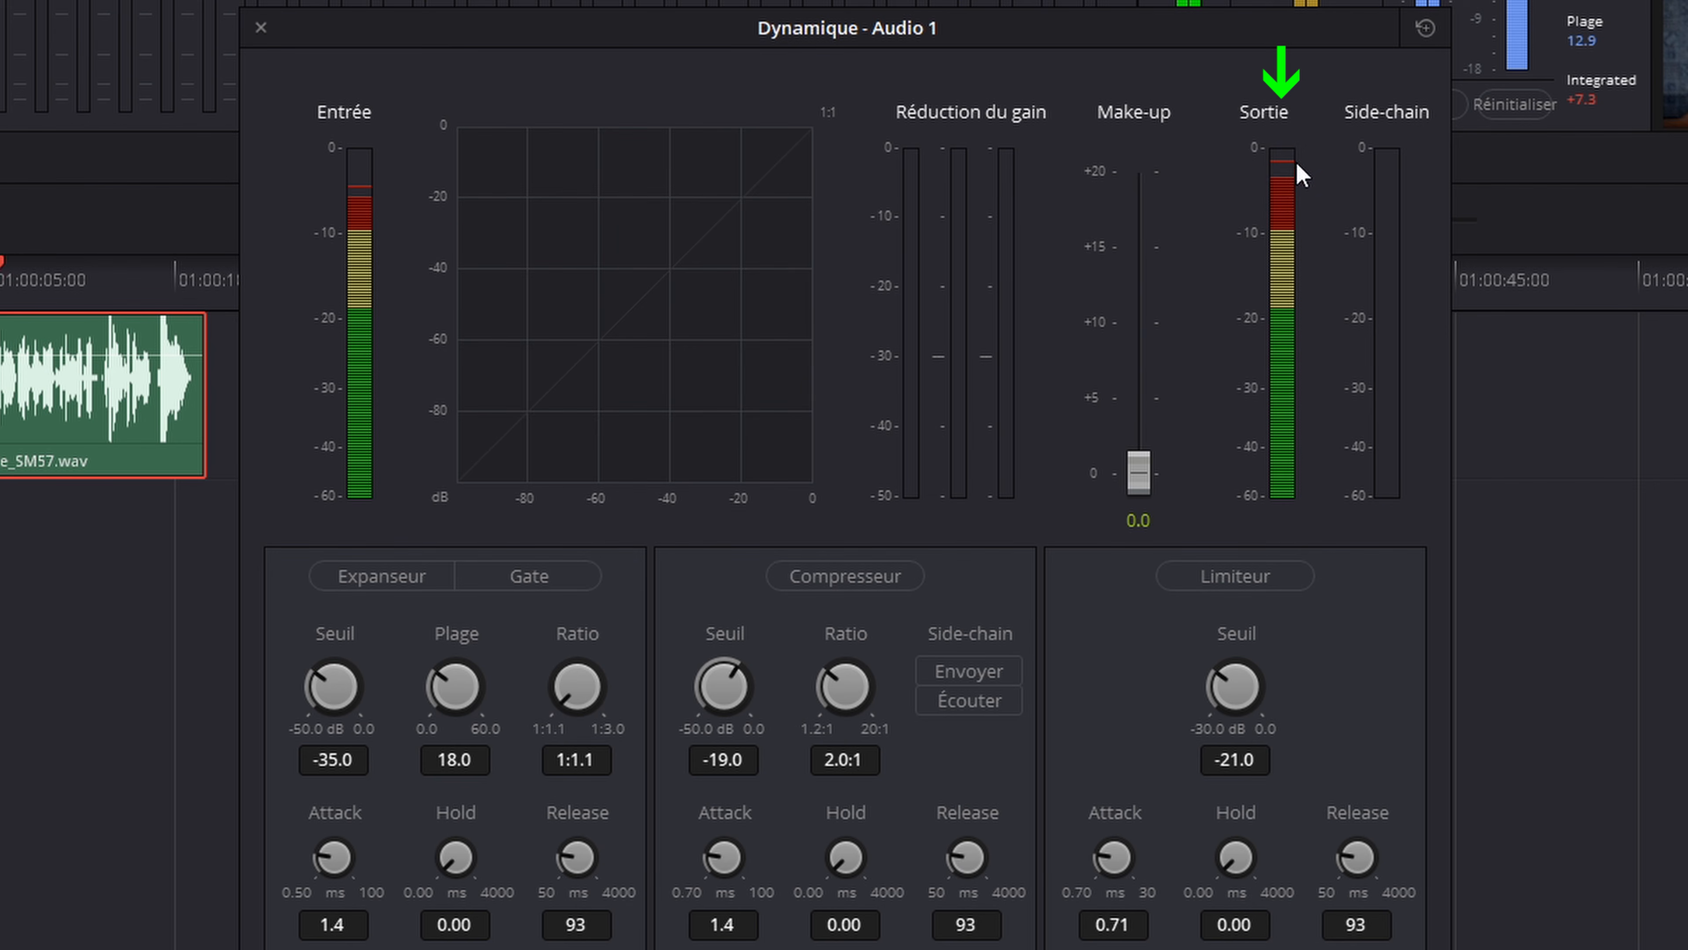
click(857, 586)
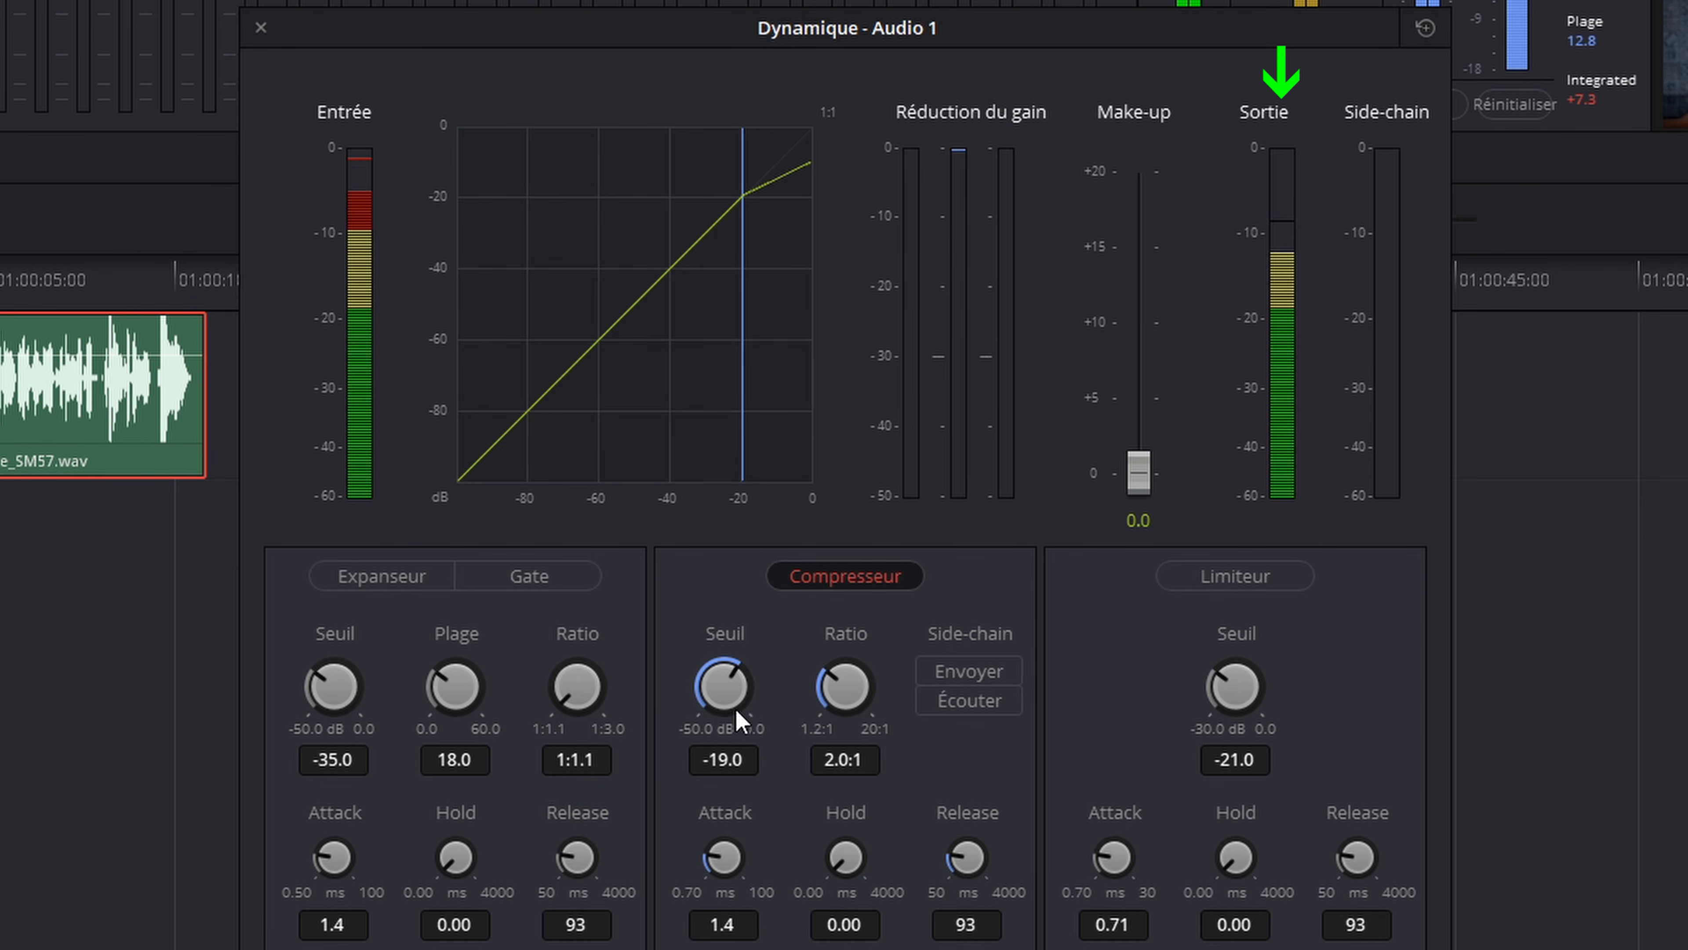
Step: Bypass the compressor, enable the limiter and play the voice through it
click(857, 585)
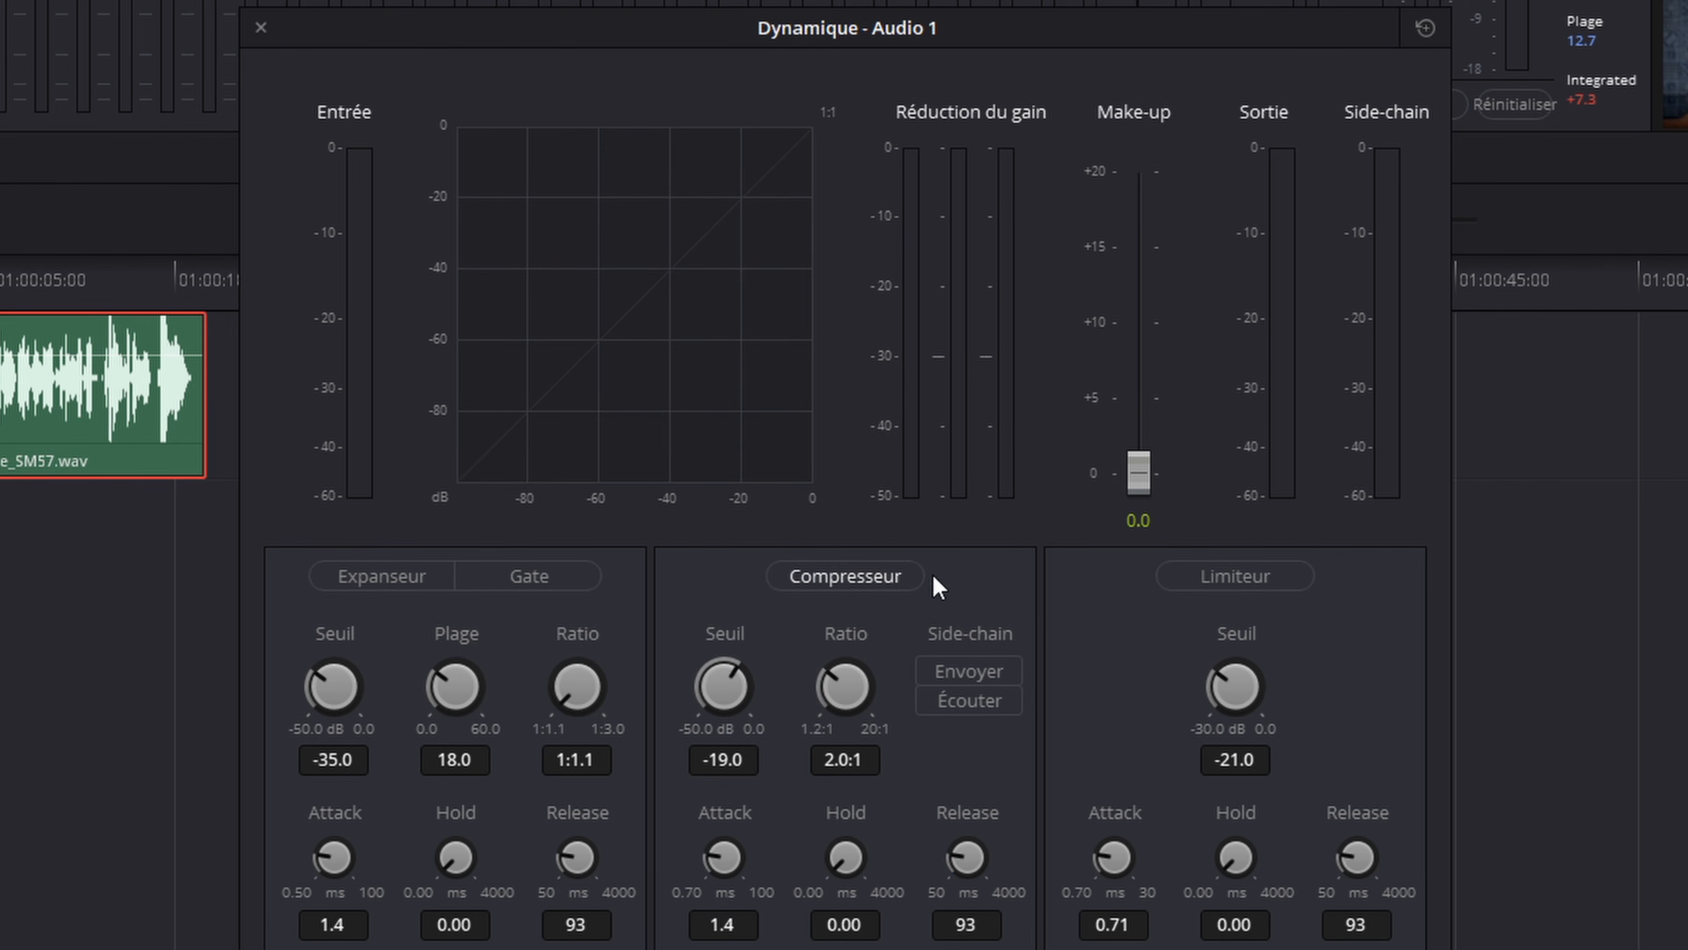
click(1256, 592)
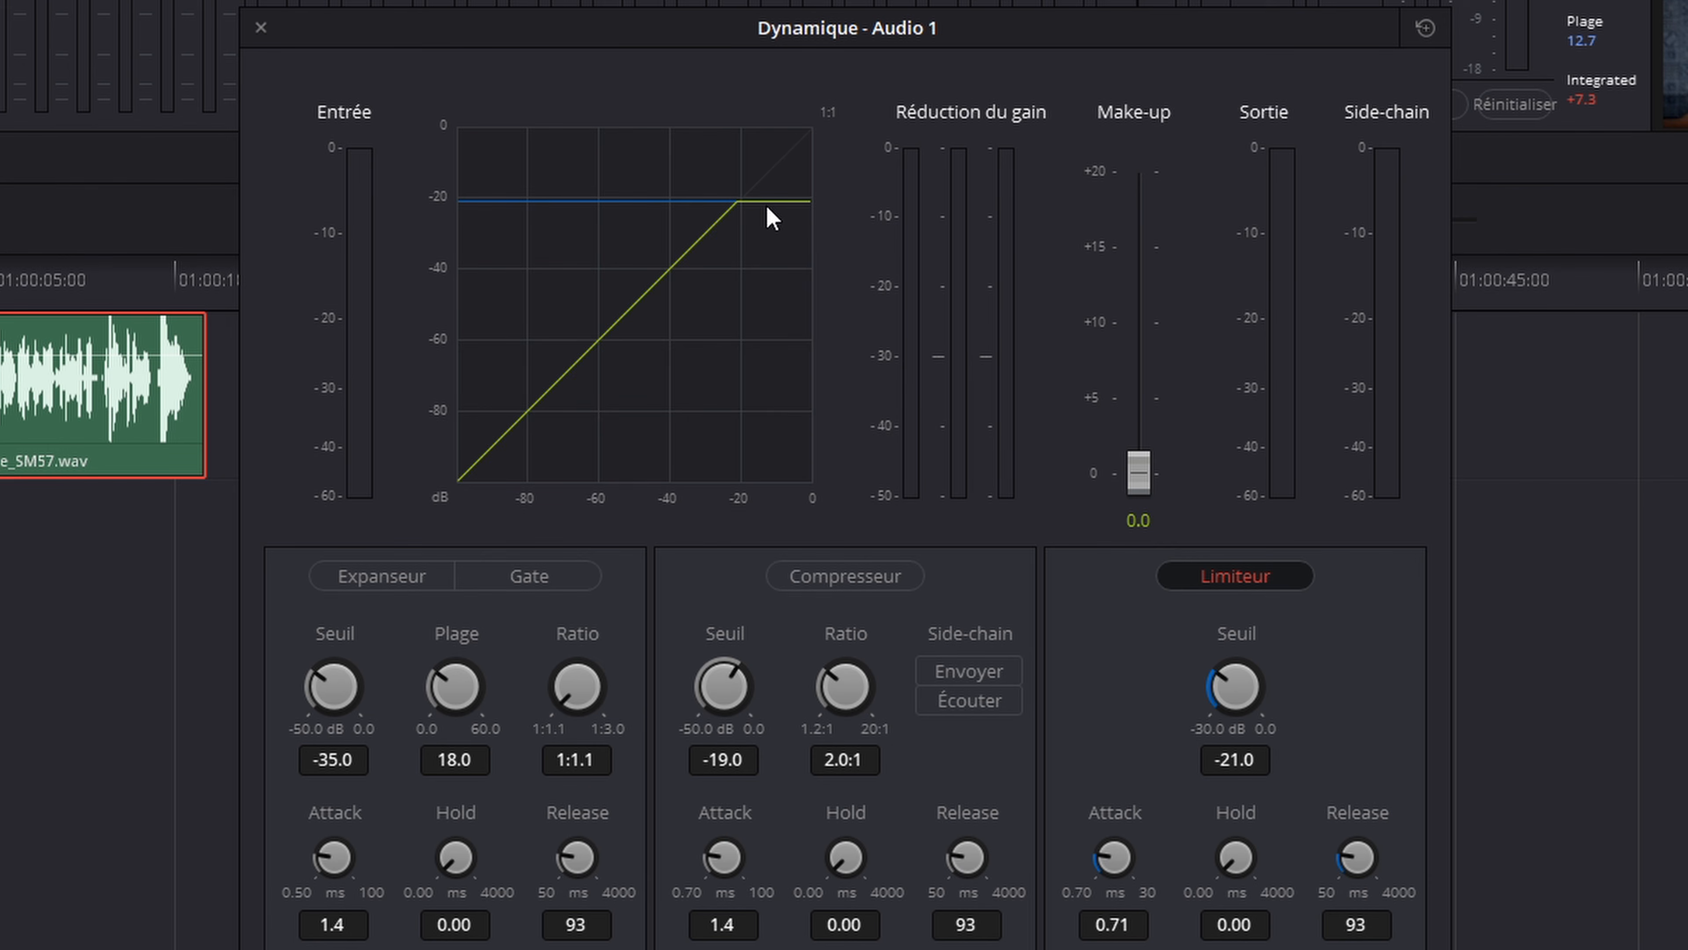
key(space)
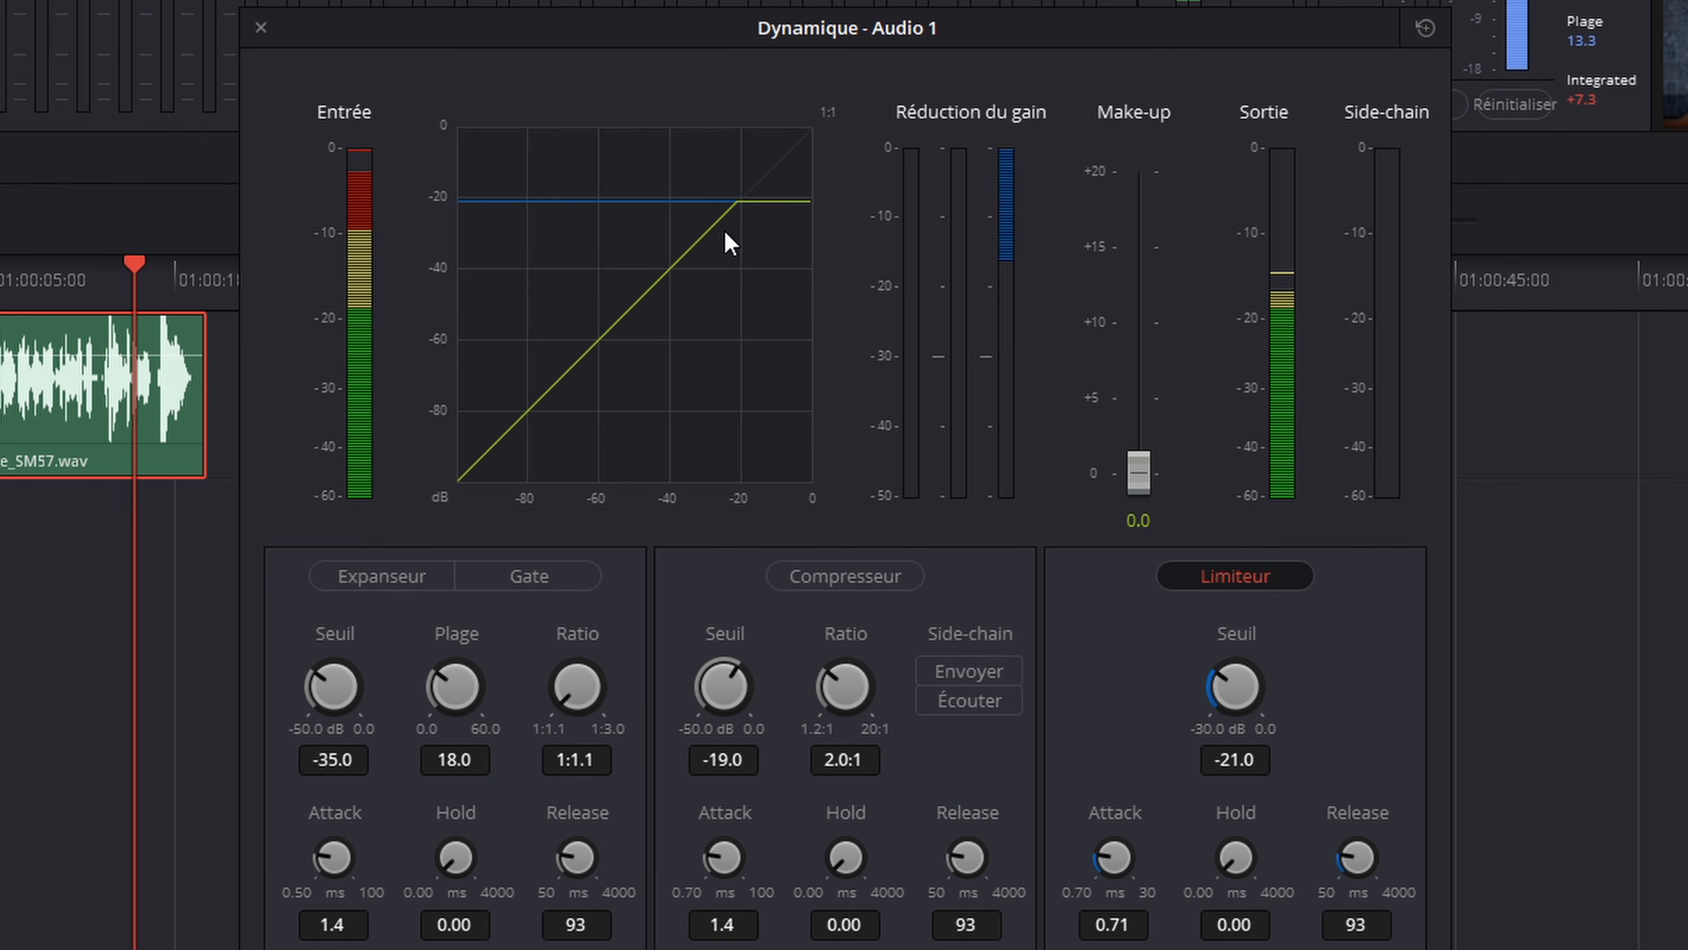
Step: Audition limiter thresholds such as -13.0, -19.4 and -23.7 dB during playback, leaving the threshold at -9.1 dB
drag(1226, 677, 1340, 658)
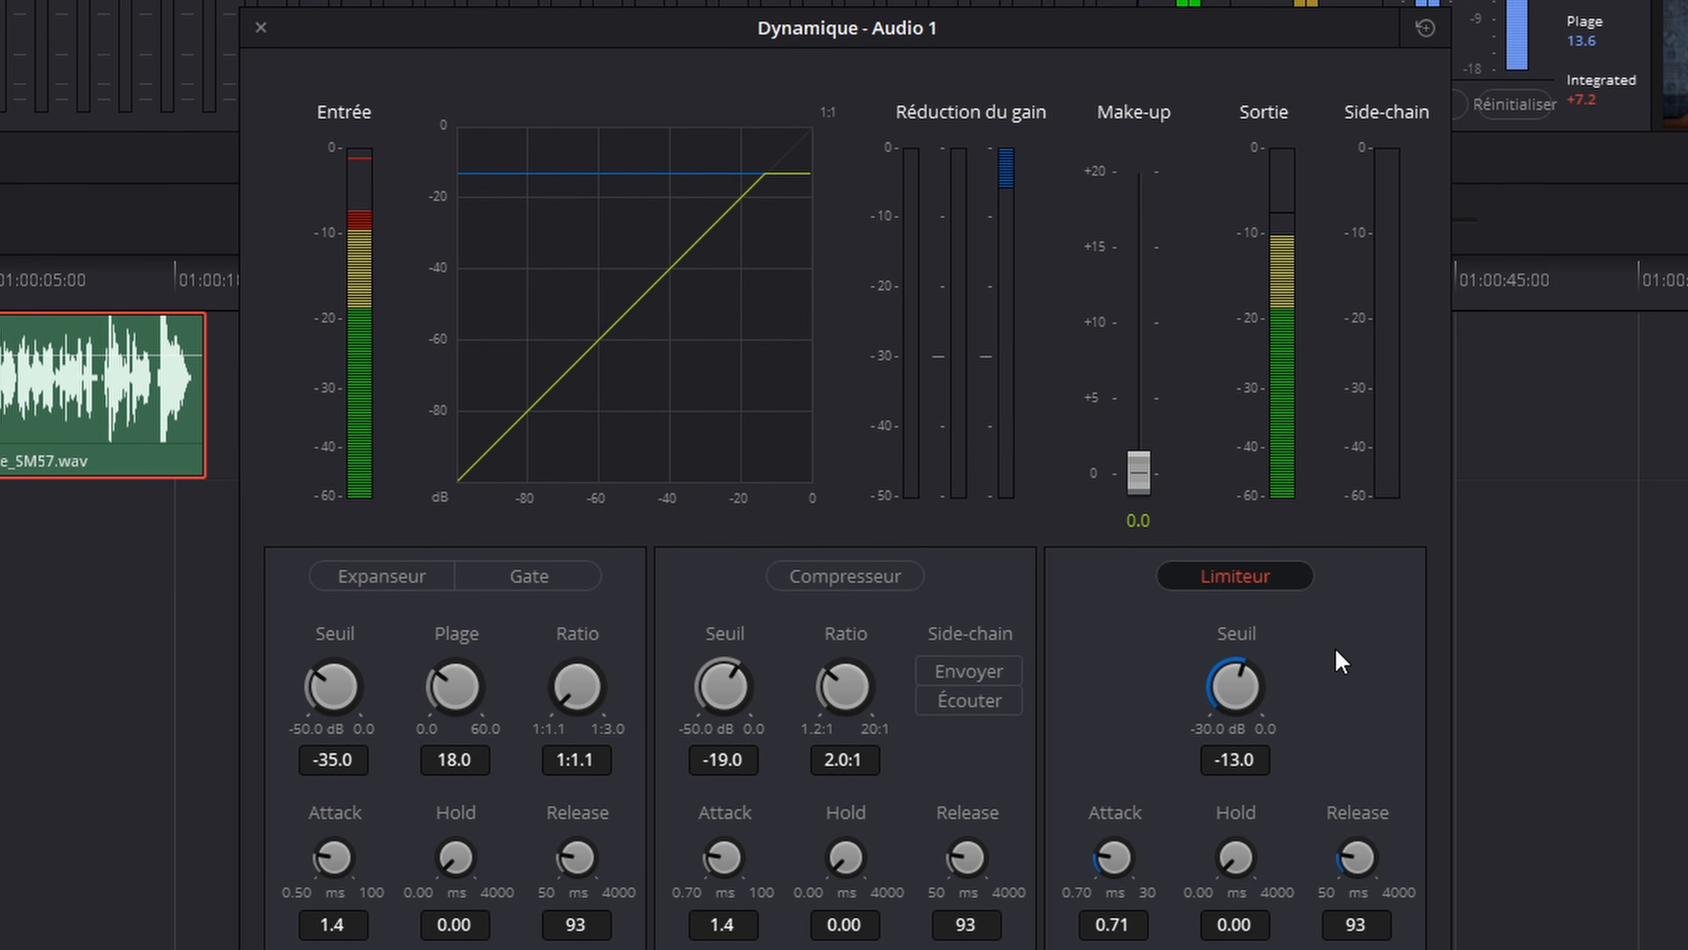
drag(1247, 683, 1149, 713)
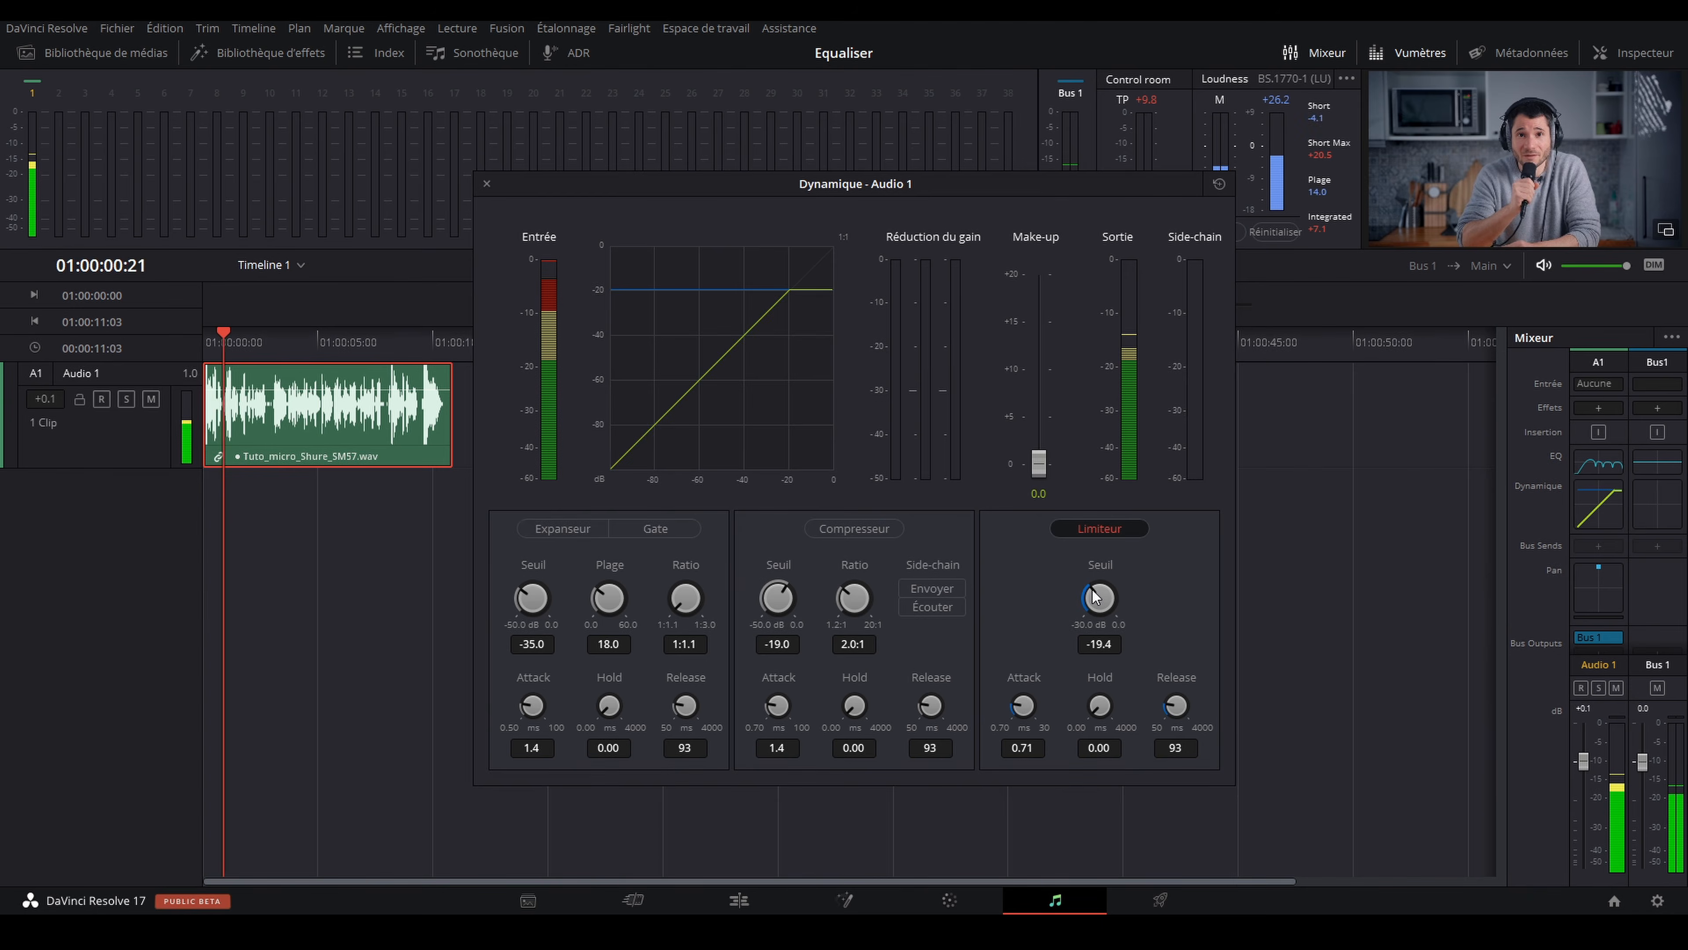
drag(1234, 684, 1283, 680)
drag(1126, 586, 982, 607)
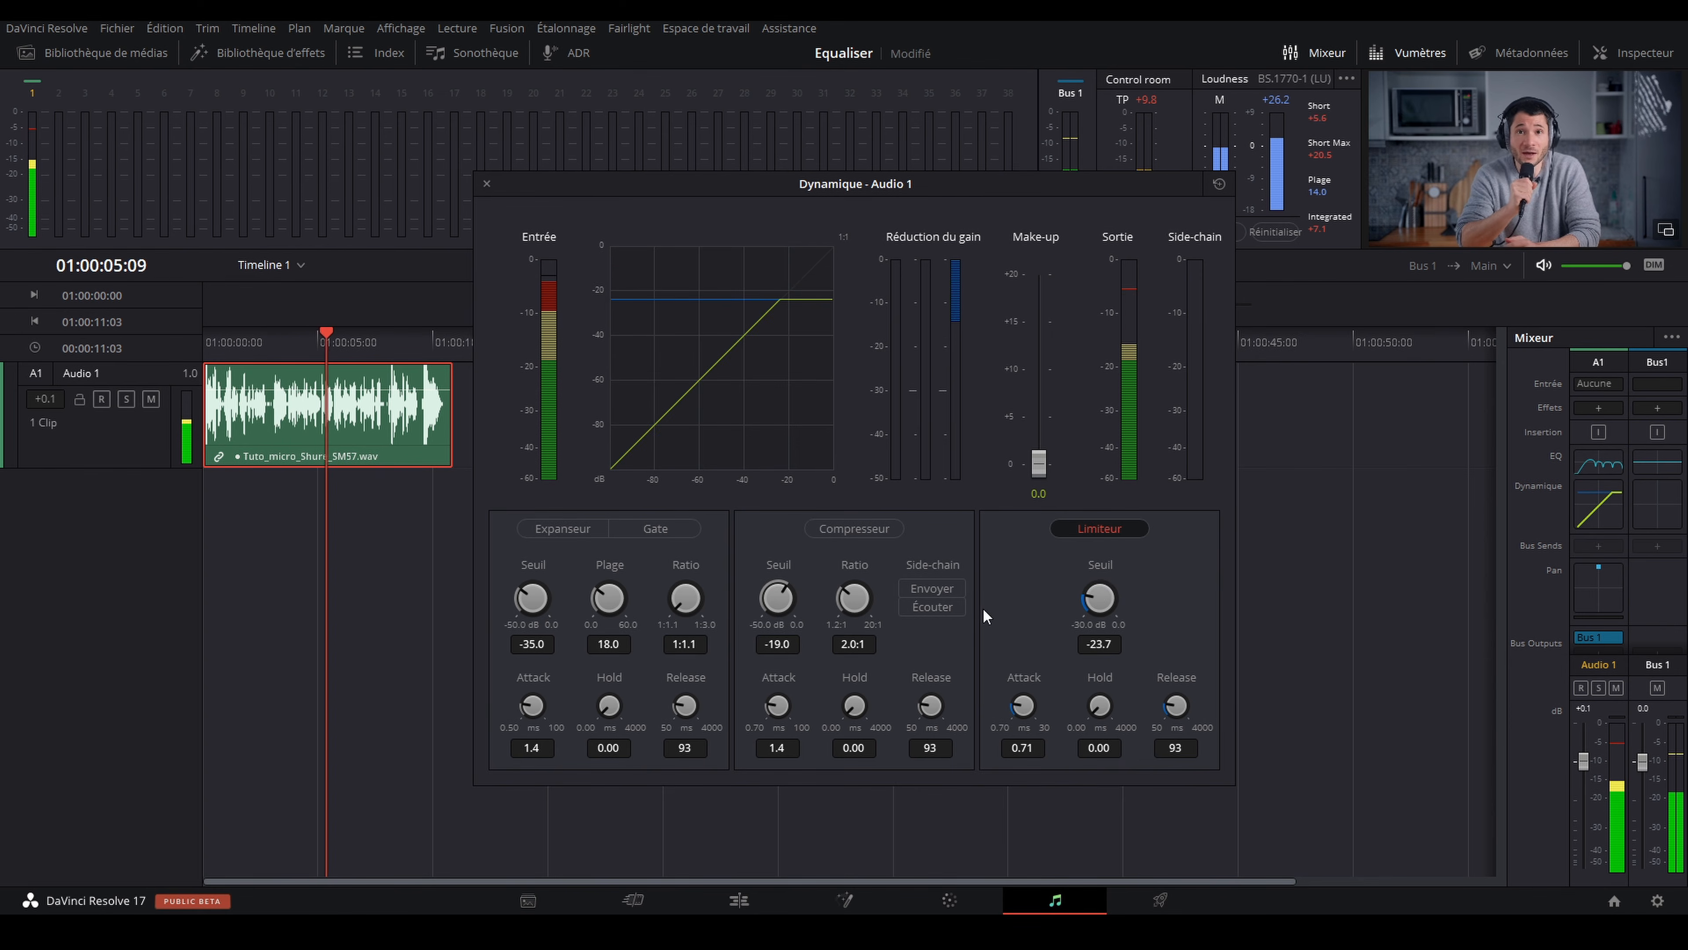
drag(1093, 588, 1216, 578)
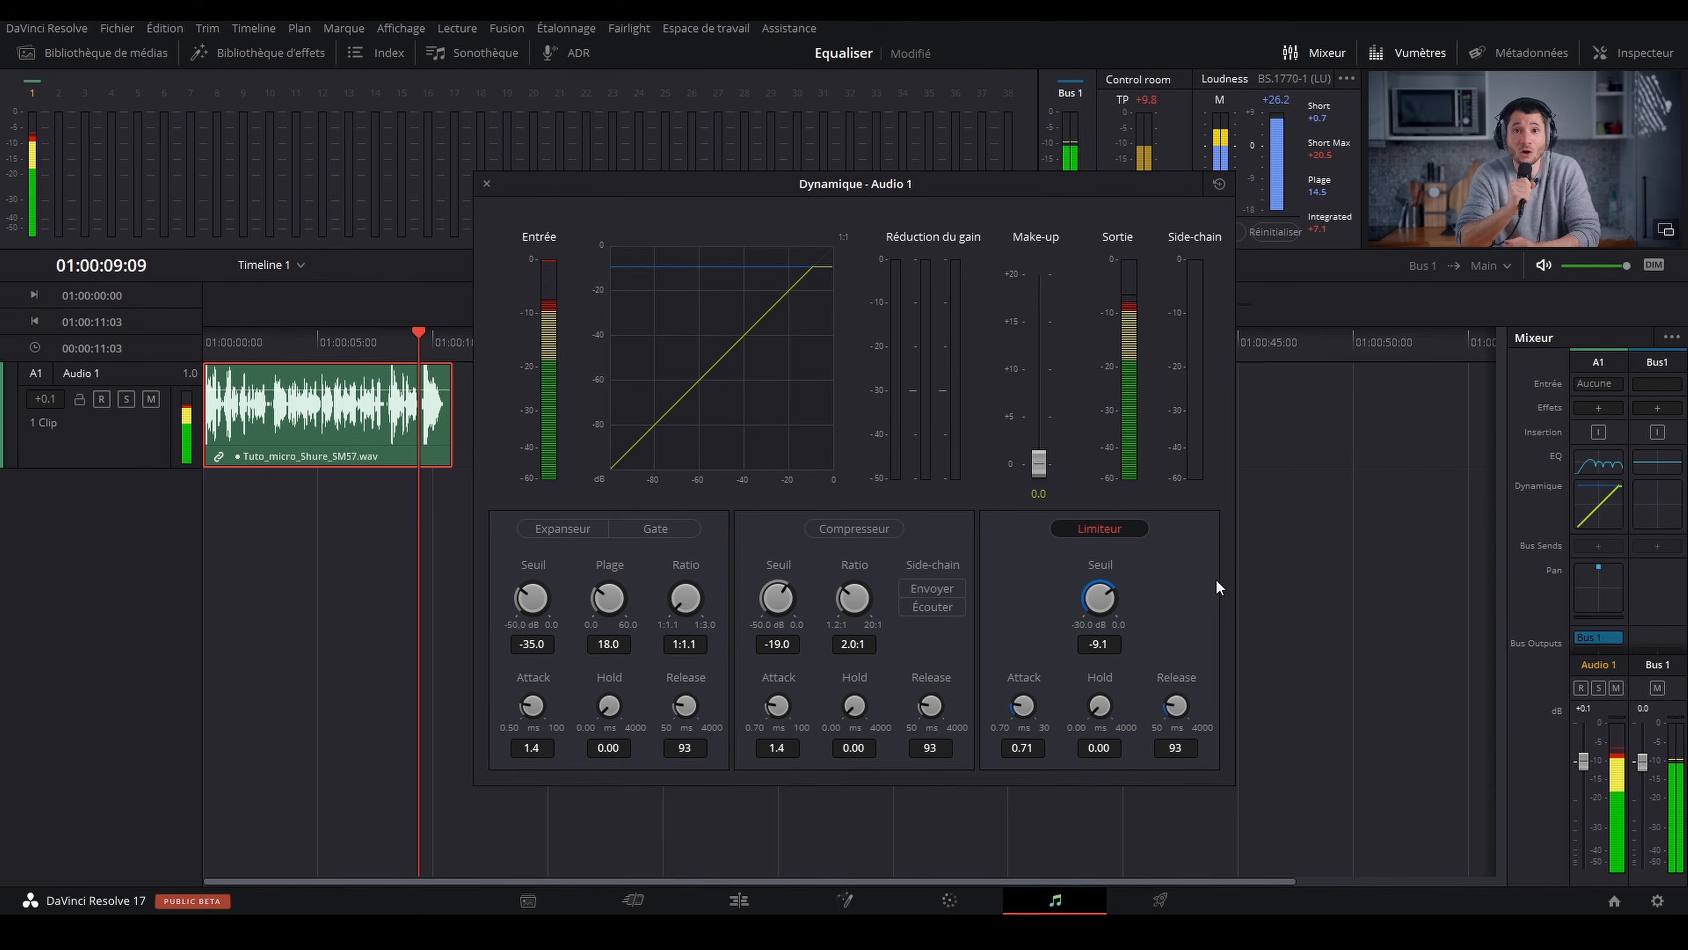
Step: Stop playback, bypass the limiter and re-enable the compressor
key(space)
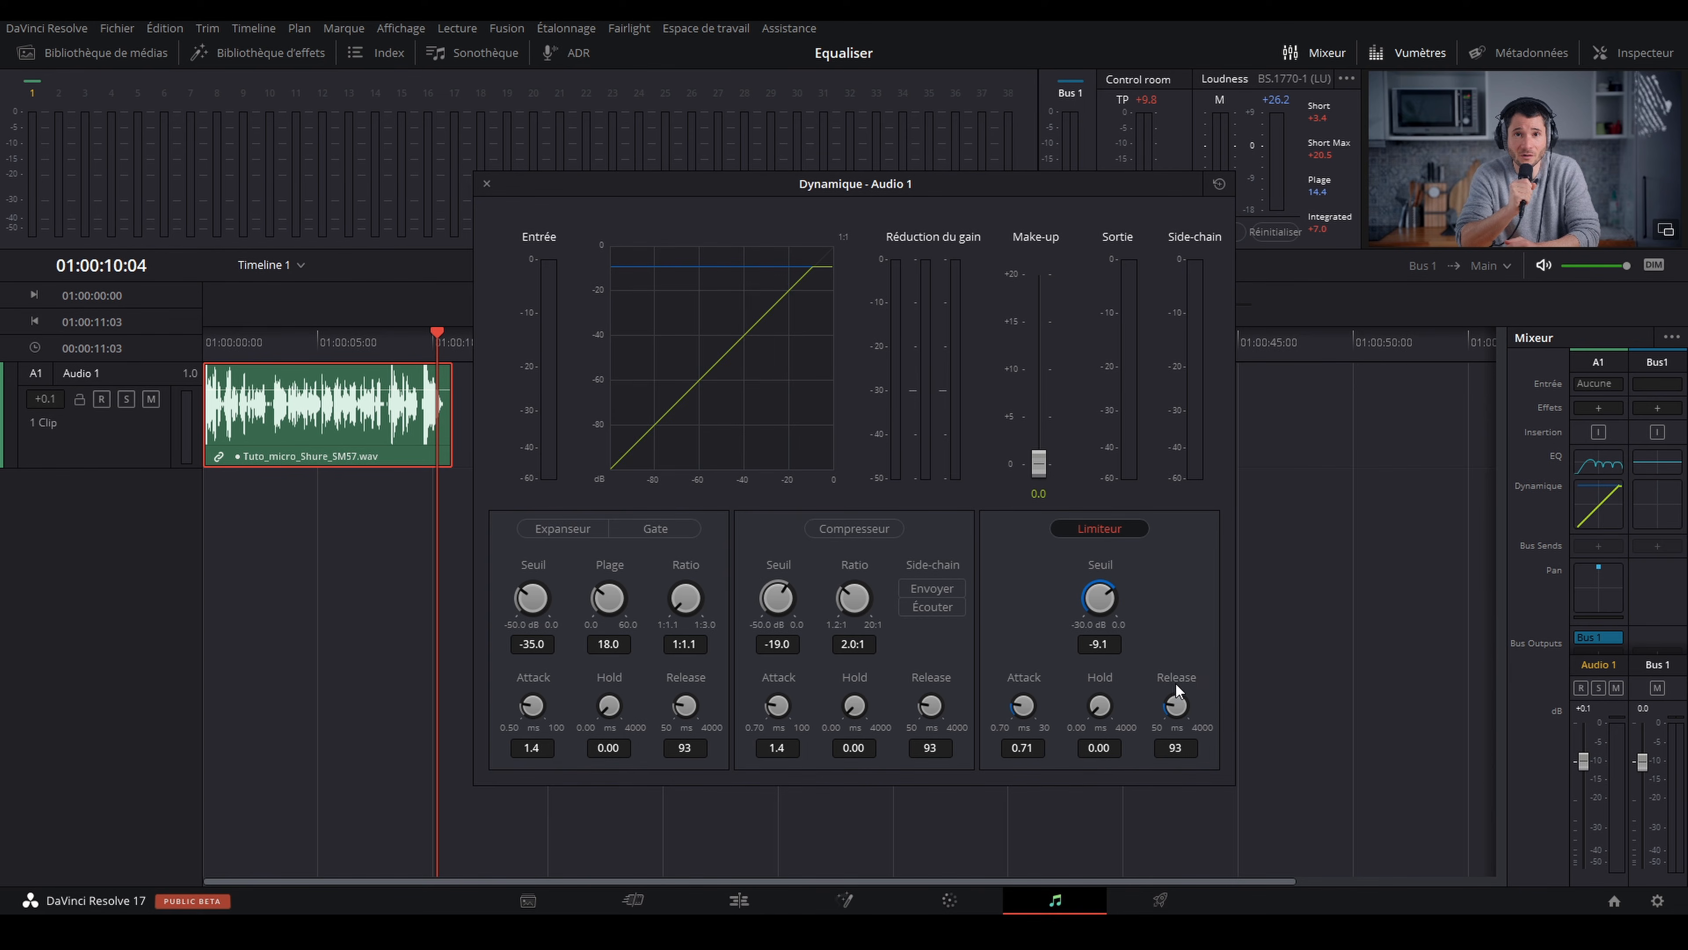
click(1110, 527)
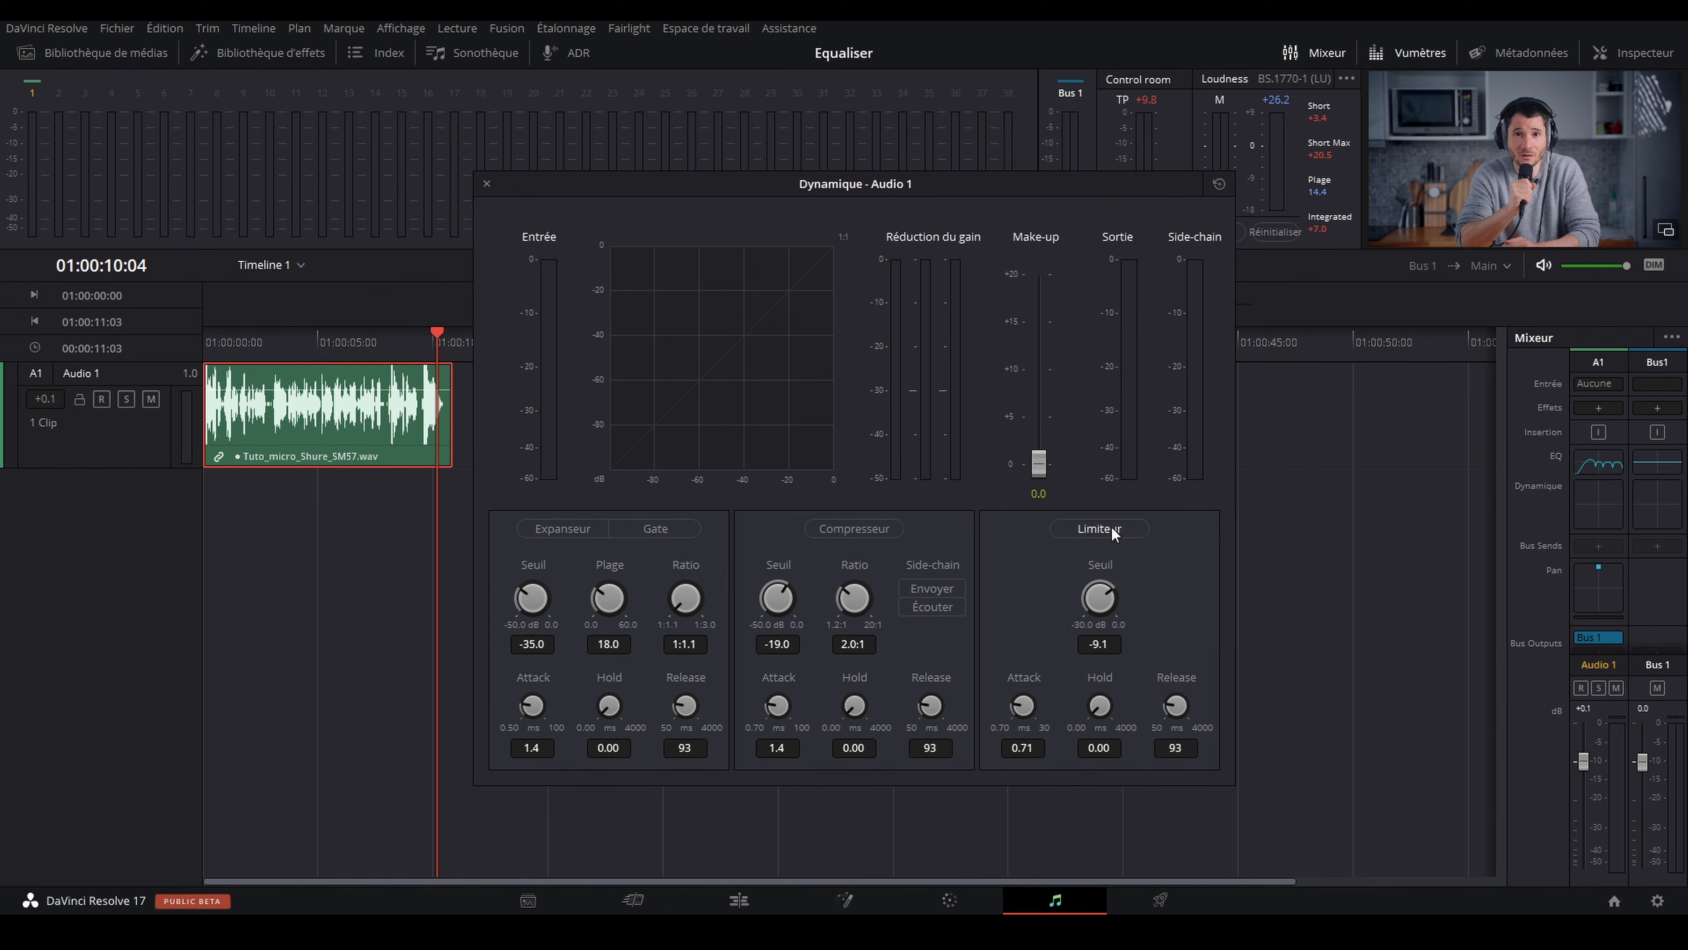
click(856, 529)
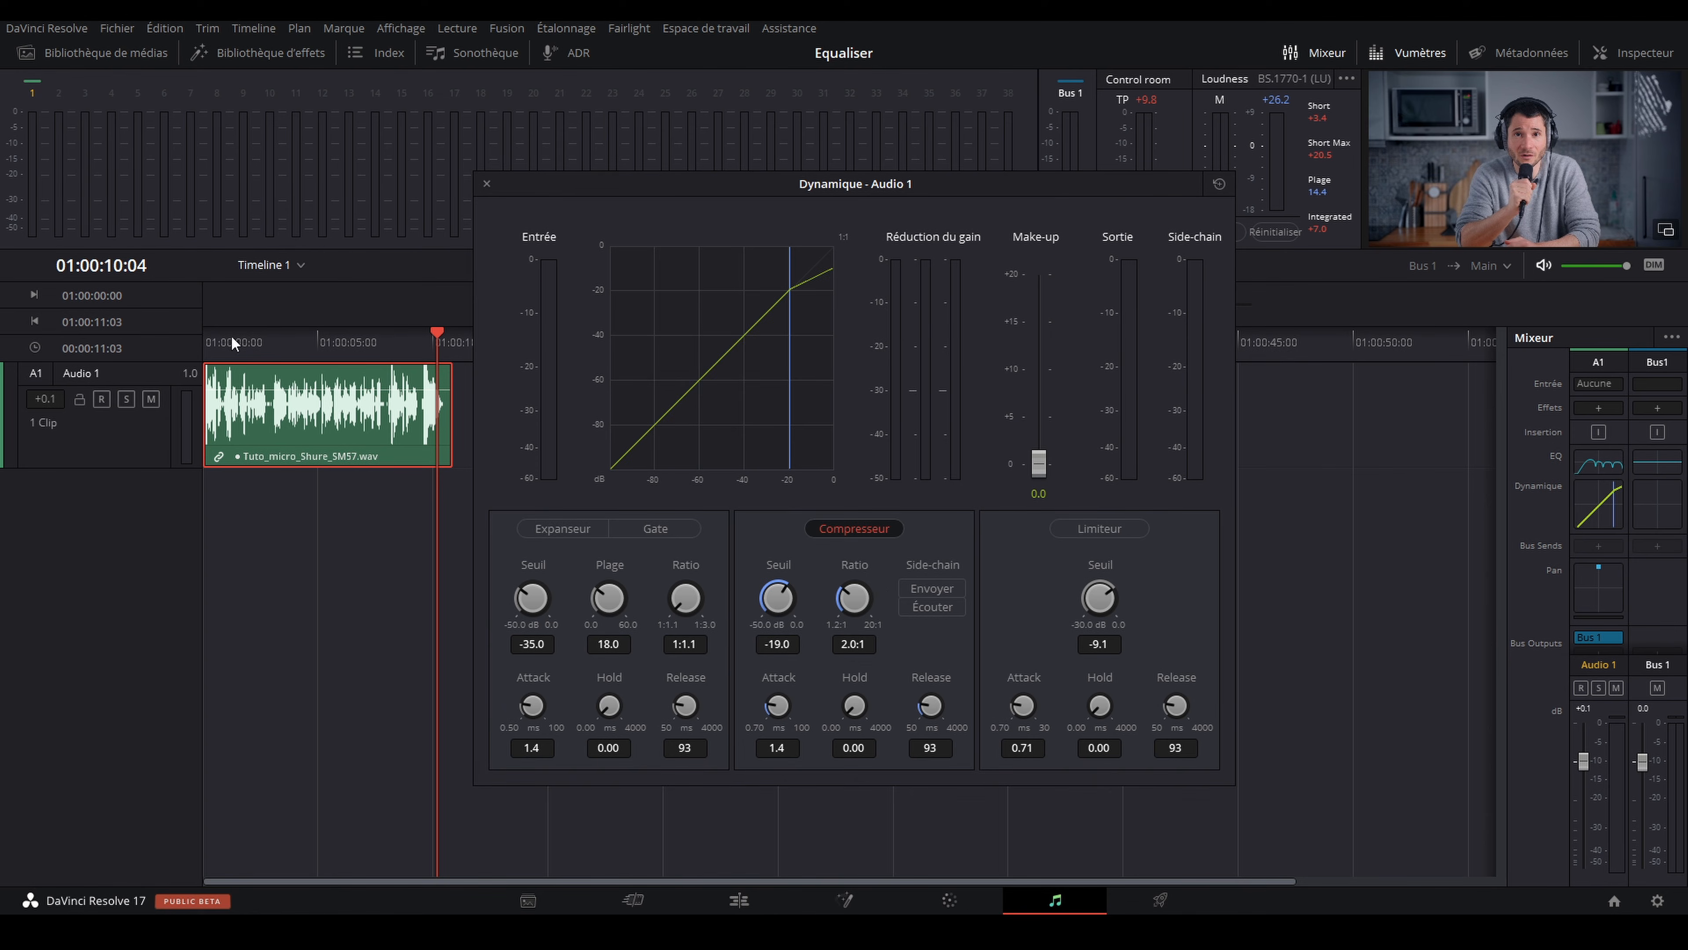
Step: Play the voice from the timeline start and compare it with the compressor bypassed and active, leaving the compressor enabled
click(210, 342)
key(space)
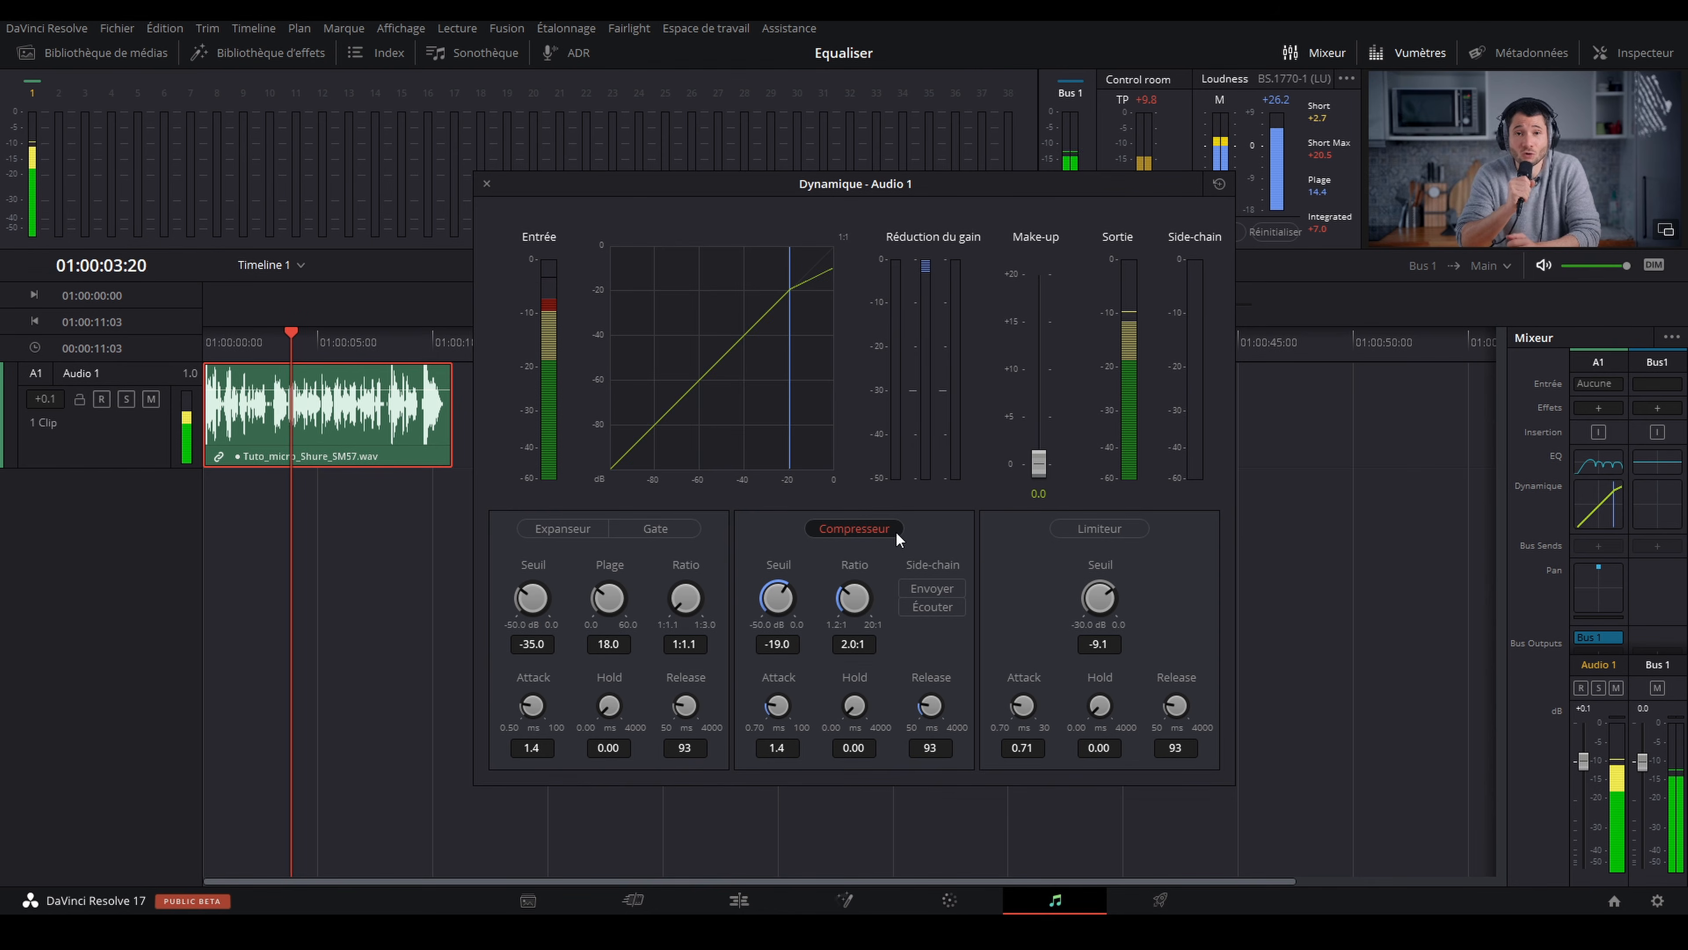
click(883, 531)
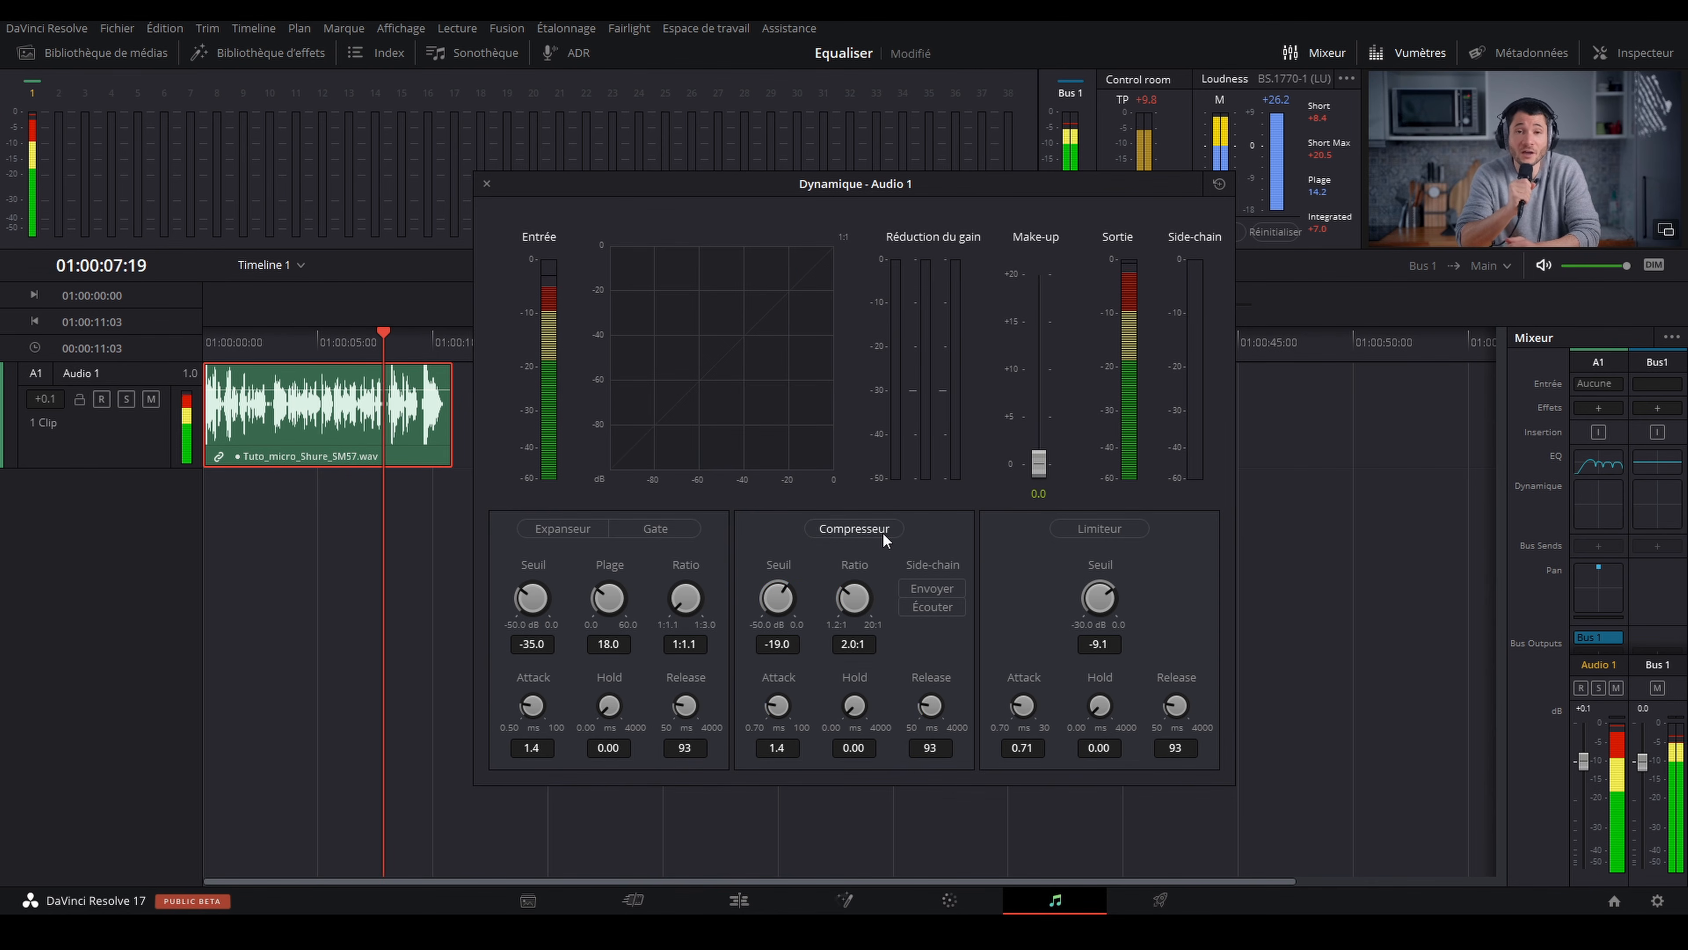
click(883, 532)
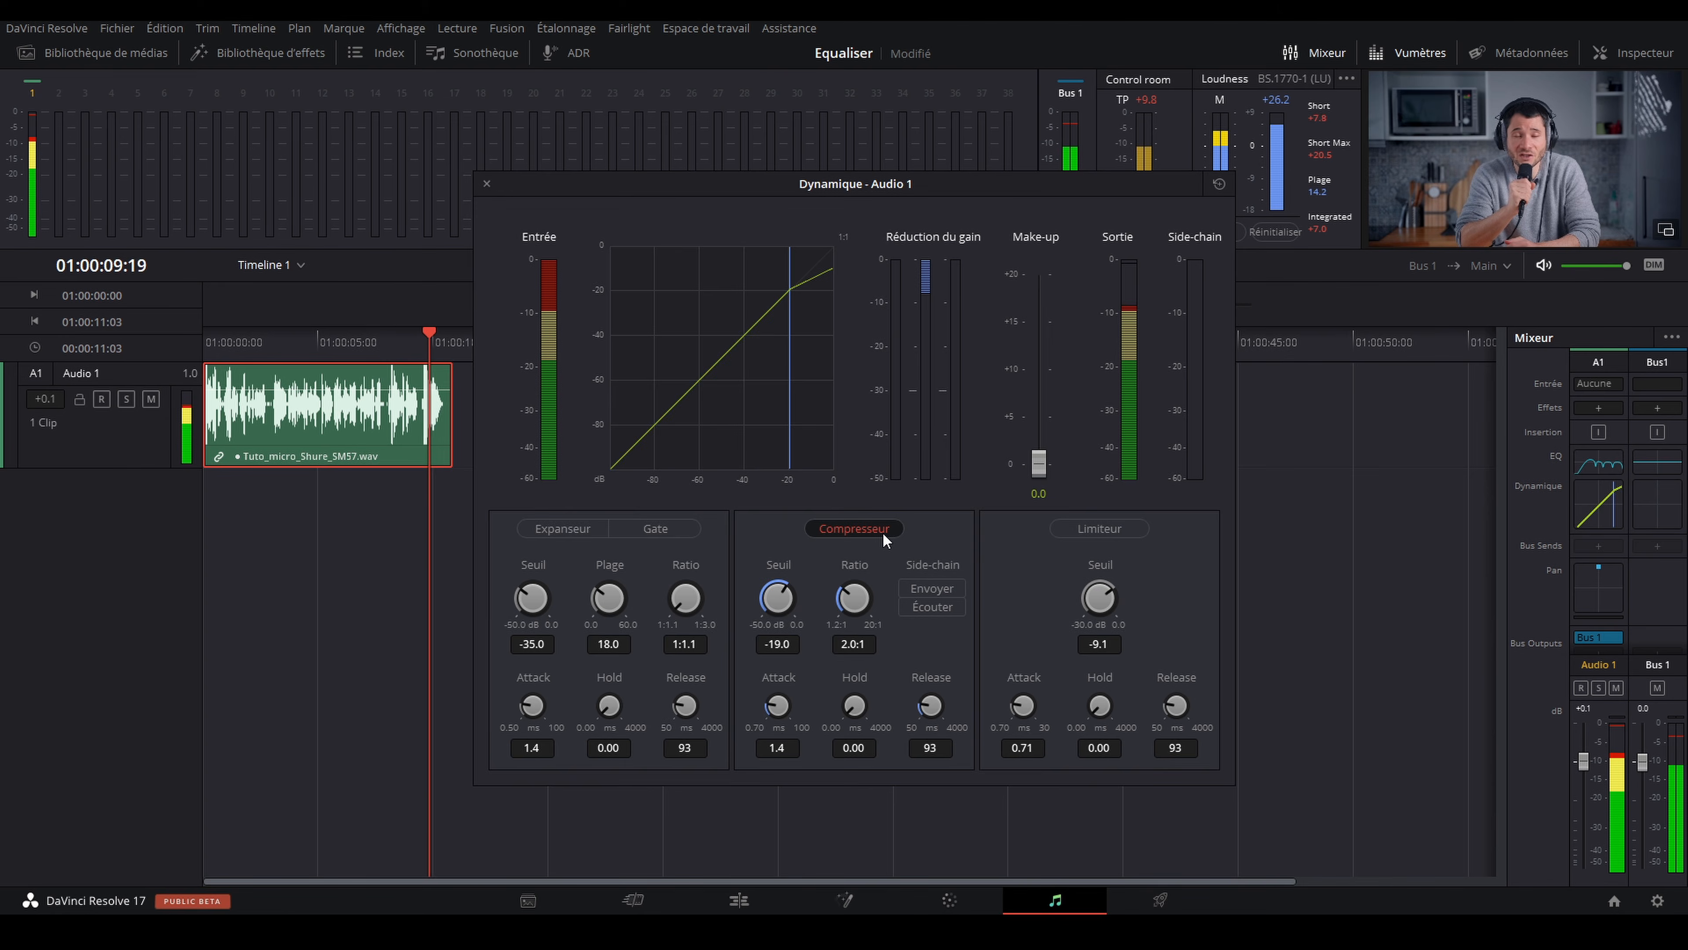